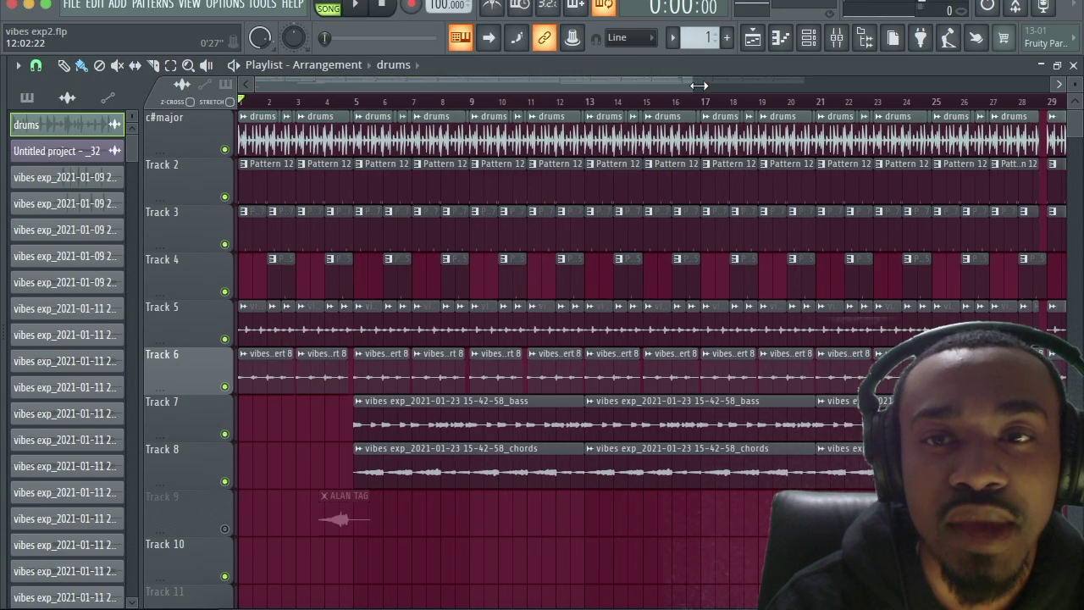
Step: Review the effects chain on each mixer insert, from AT KICK12 through piano, drums and Master
left_click(835, 41)
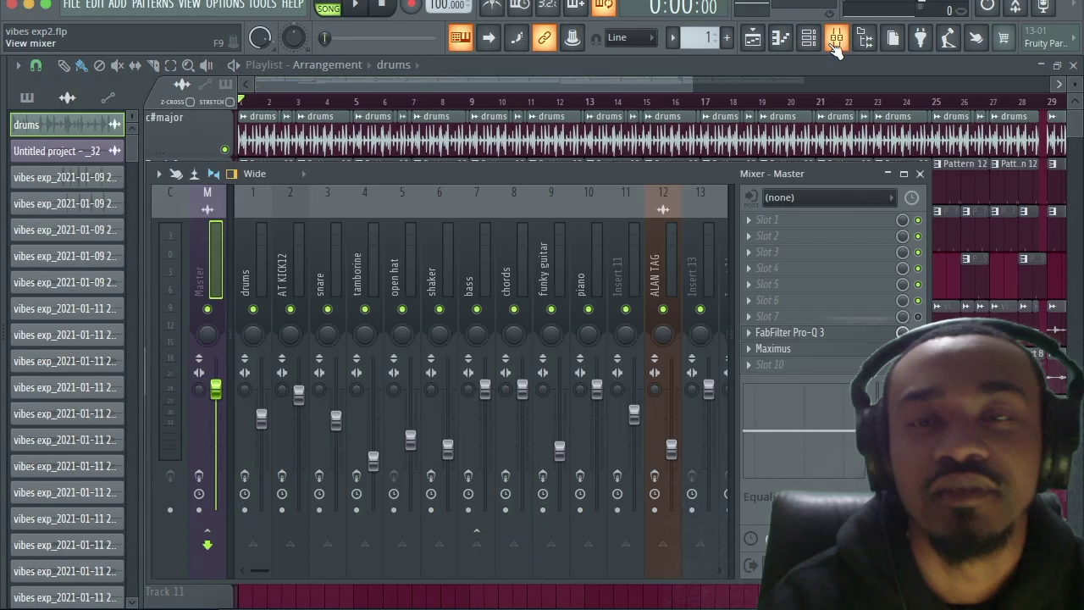
left_click(296, 282)
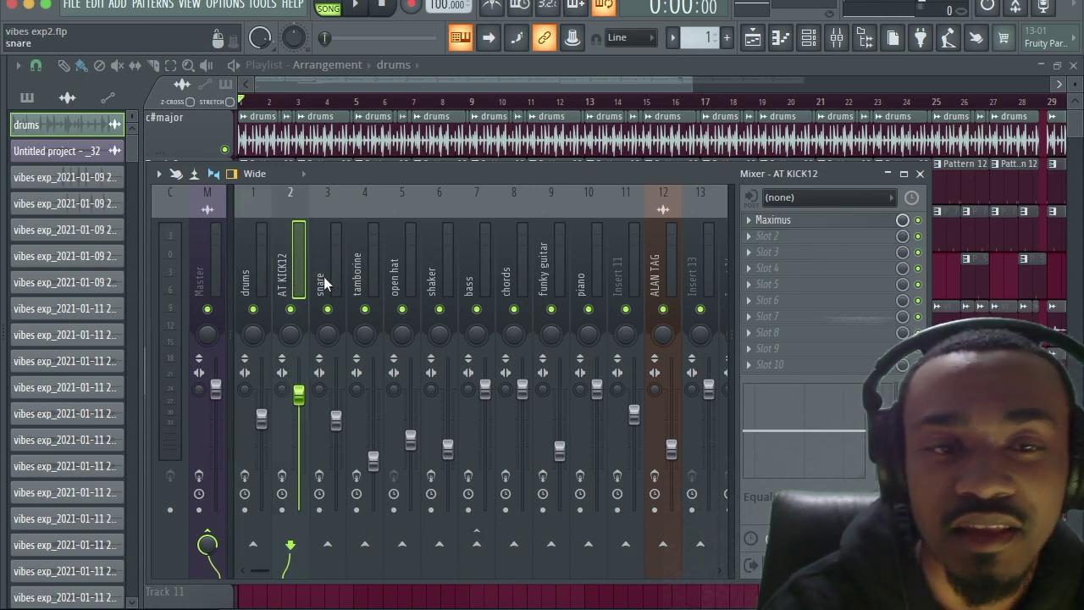
left_click(324, 283)
left_click(366, 272)
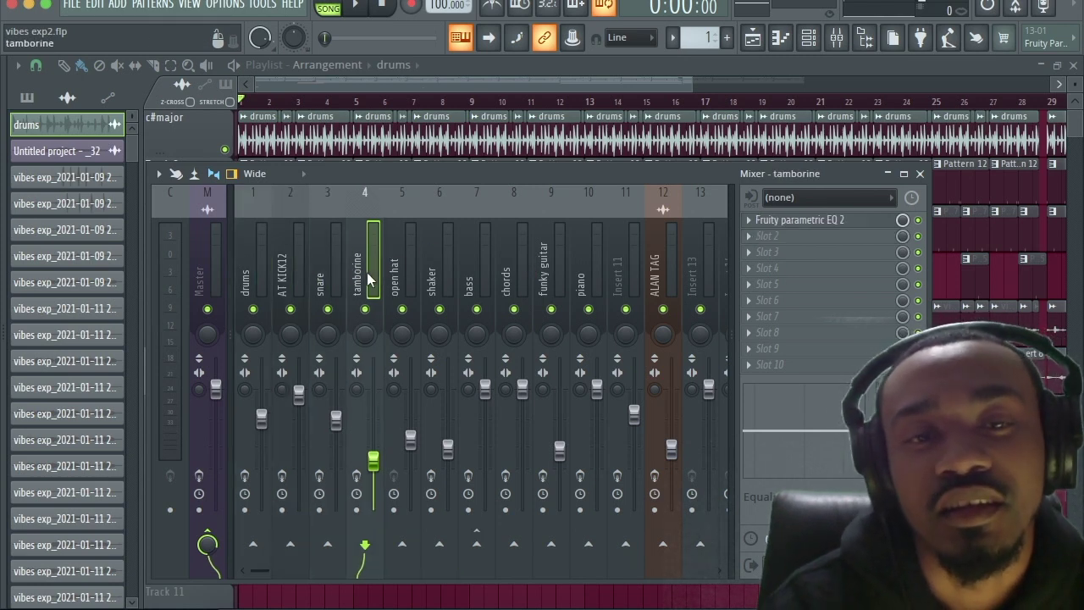
left_click(409, 263)
left_click(443, 268)
left_click(490, 270)
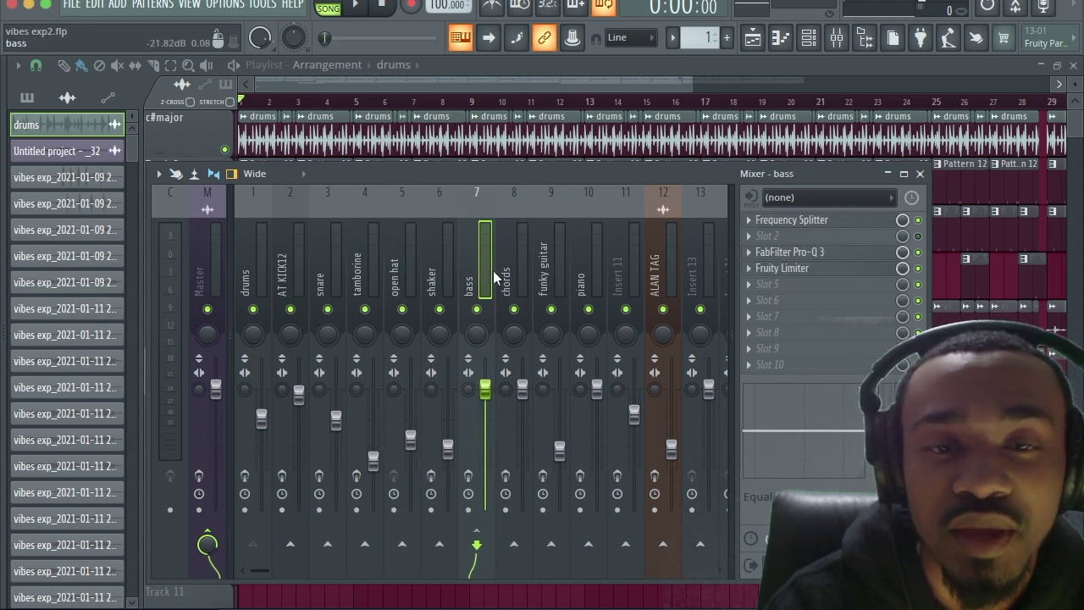
left_click(515, 269)
left_click(547, 268)
left_click(585, 267)
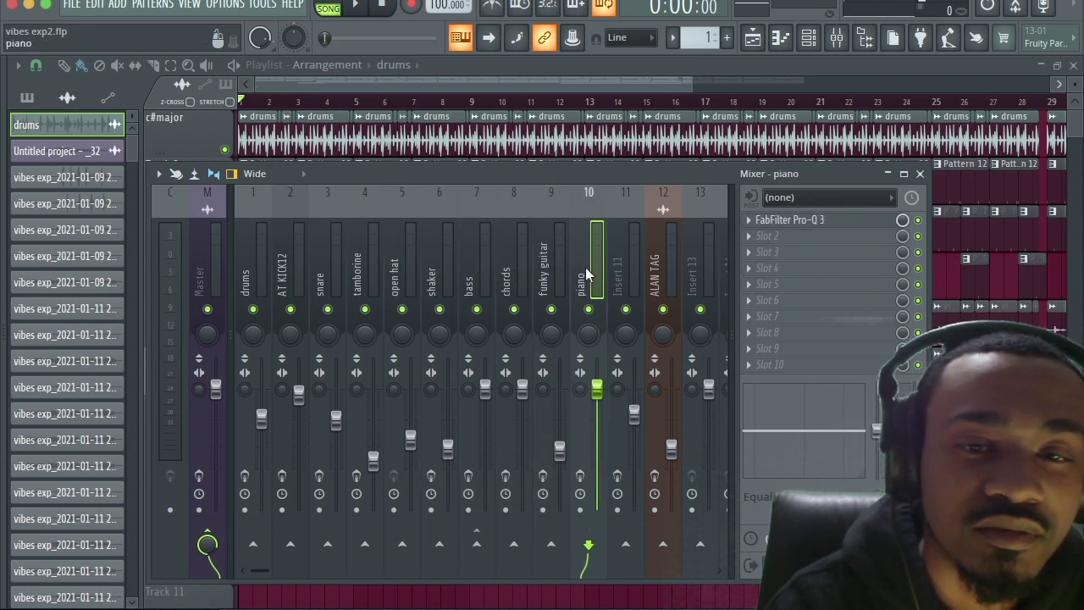
left_click(249, 265)
left_click(216, 266)
left_click_drag(651, 172, 645, 195)
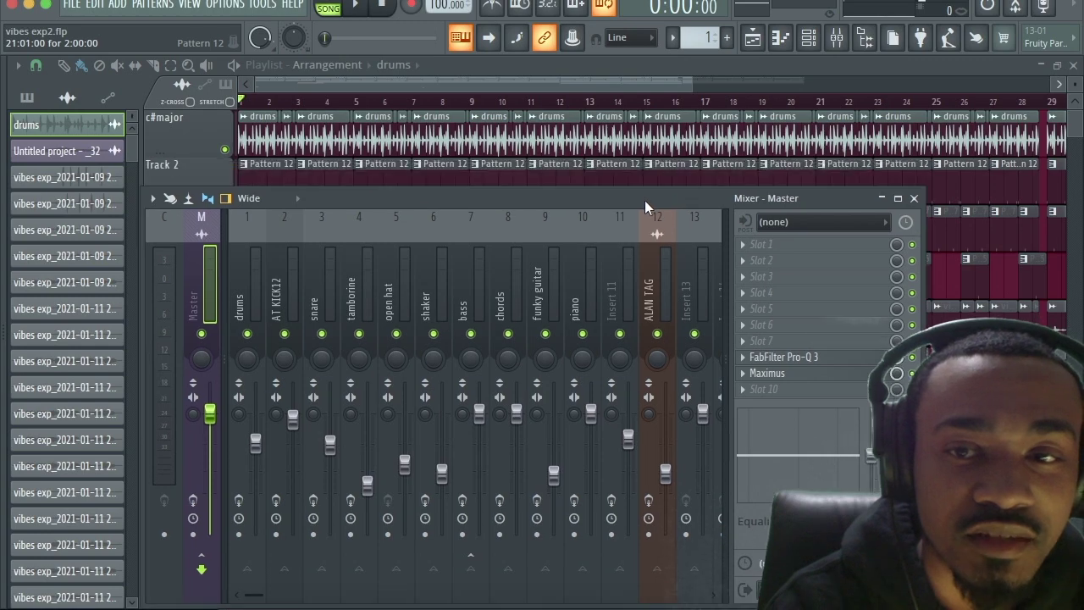
left_click(914, 197)
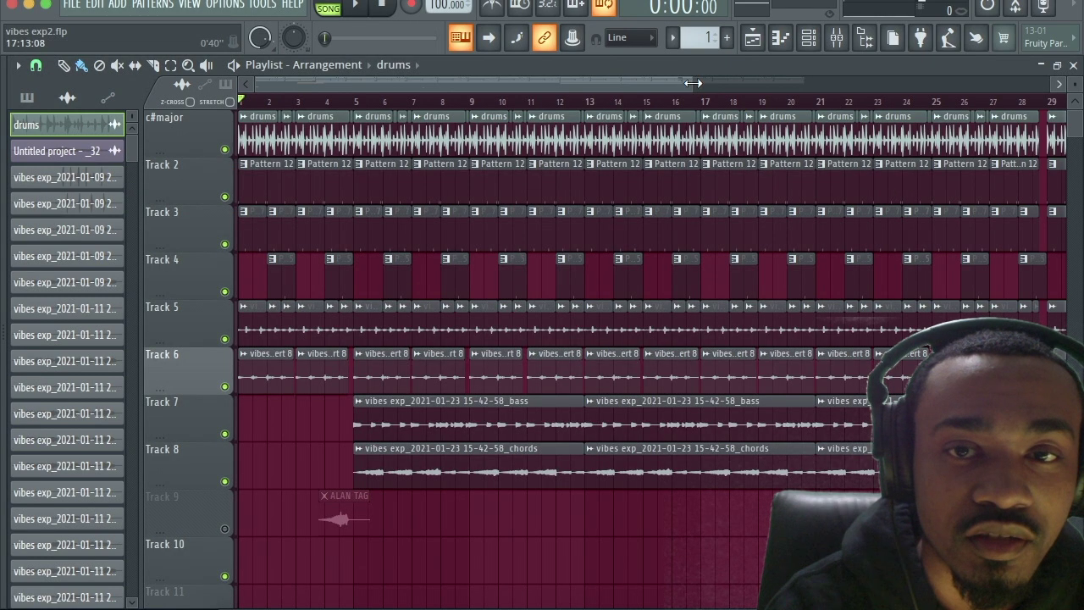
Step: Narrow the playlist scrollbar so roughly the first ten bars fill the view
left_click_drag(692, 82, 524, 68)
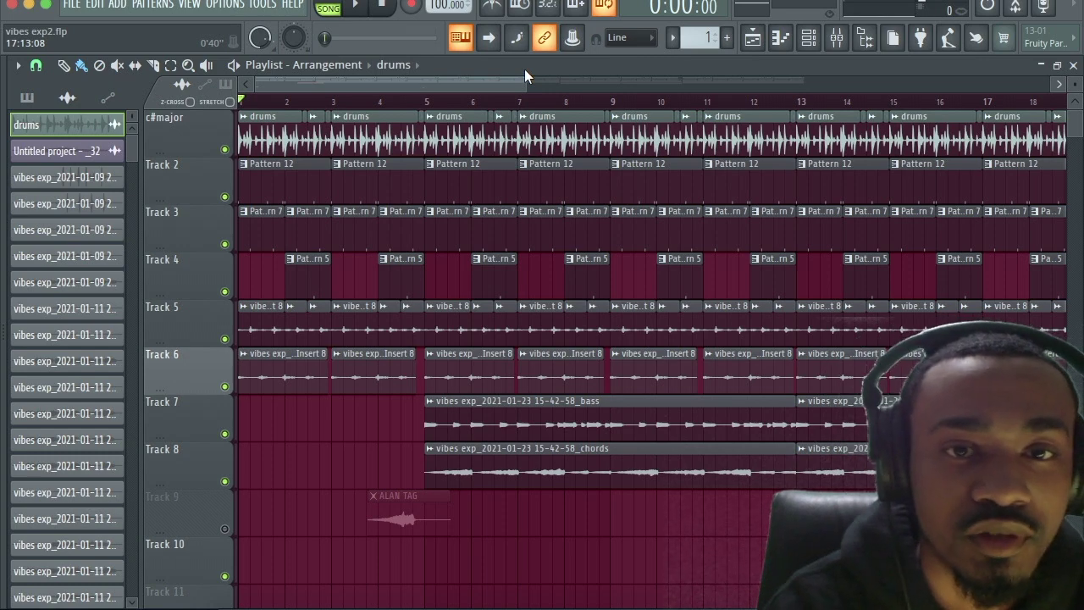
left_click_drag(524, 75, 477, 77)
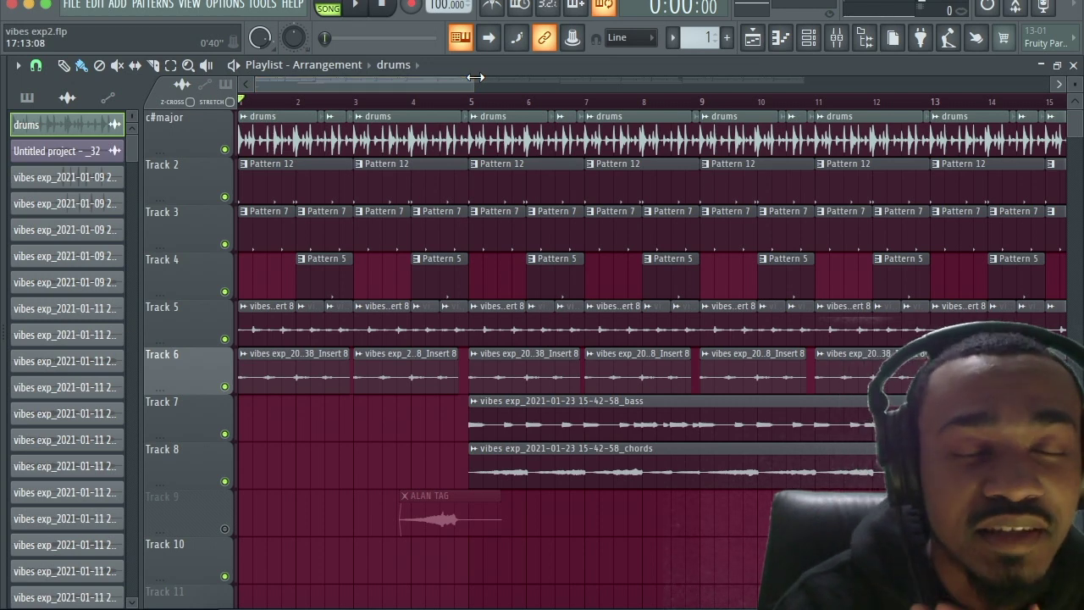
left_click_drag(475, 77, 406, 86)
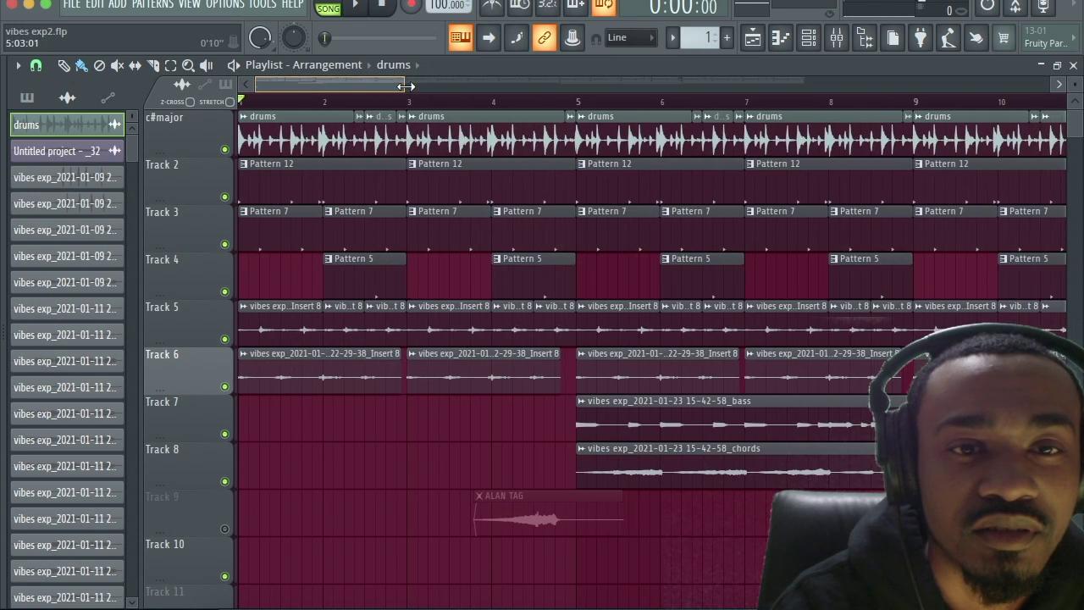
Step: Solo the drums track, preview it from the song start, and zoom the playlist further
right_click(227, 152)
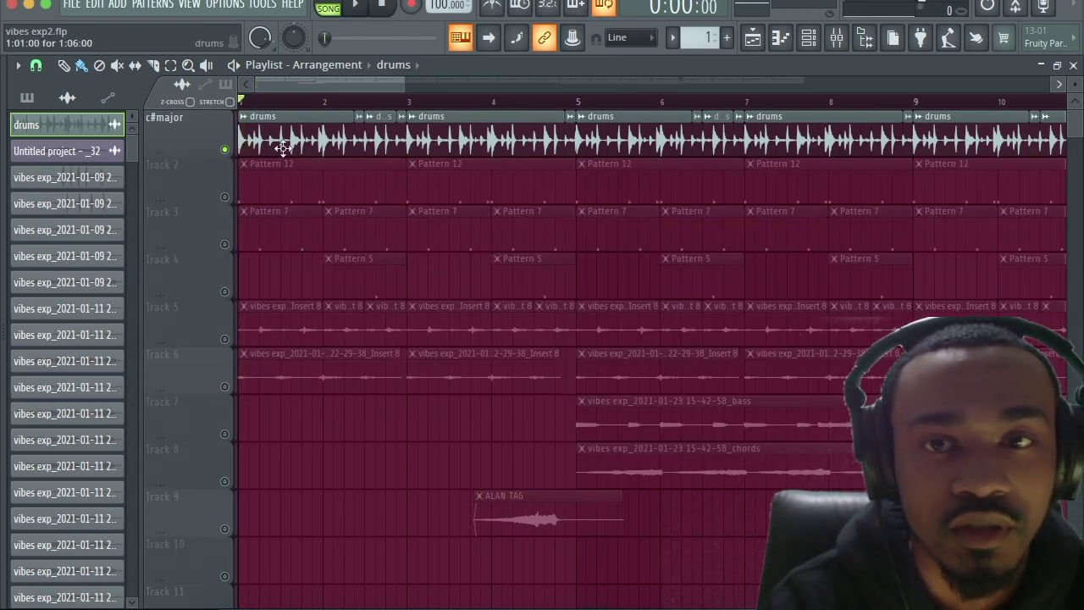
left_click(836, 38)
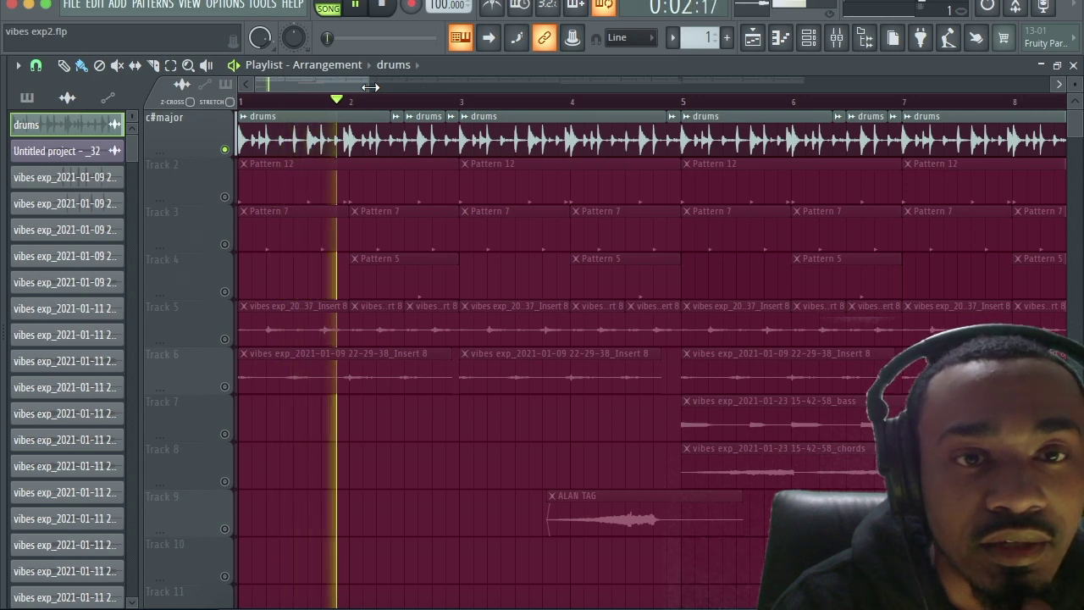
key("space")
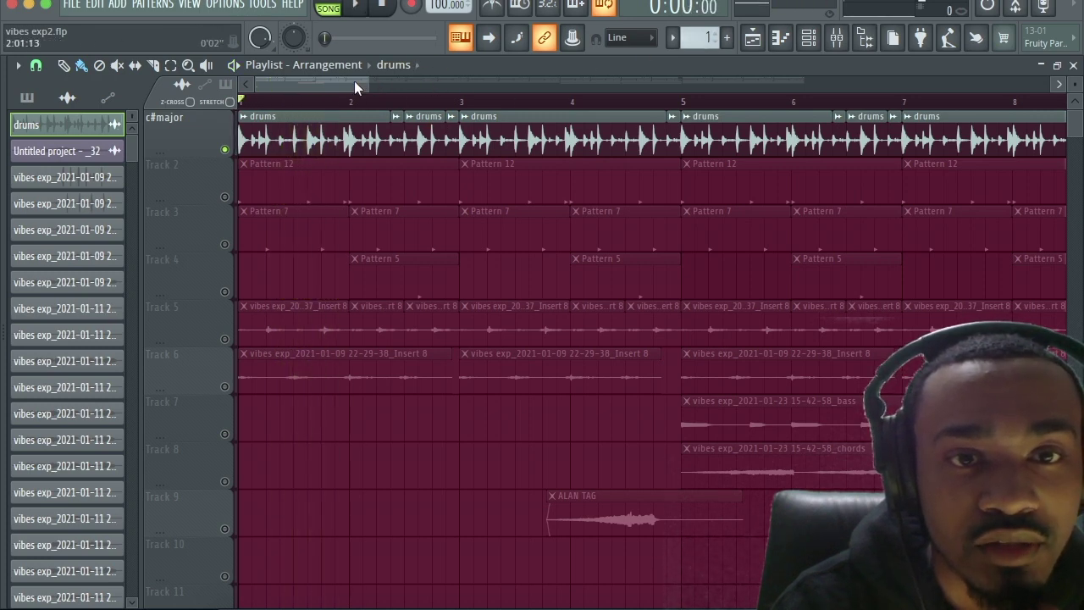
left_click_drag(367, 81, 358, 81)
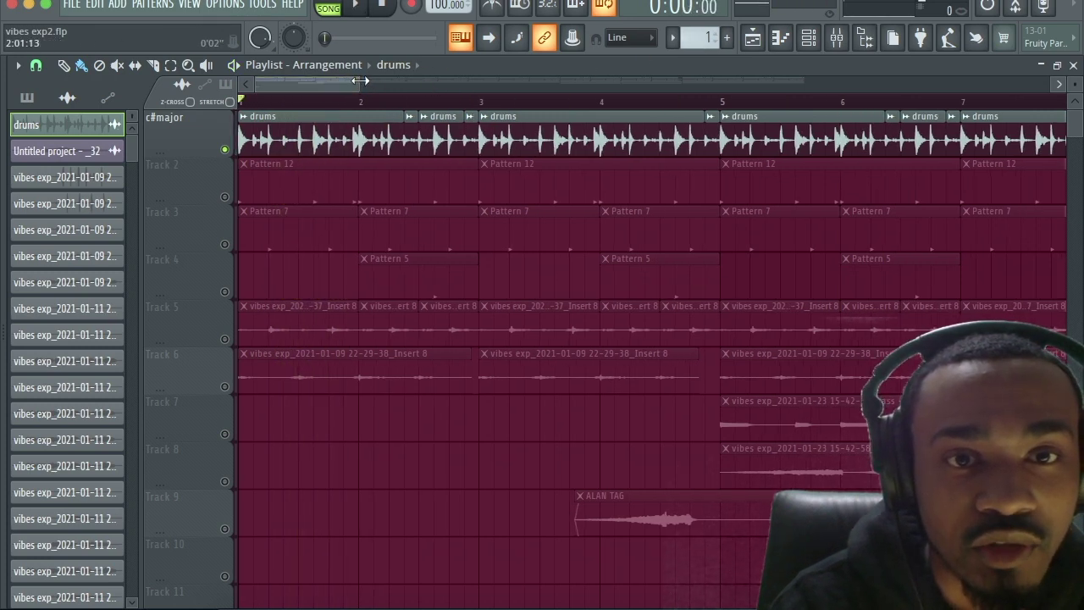
key("space")
key("space")
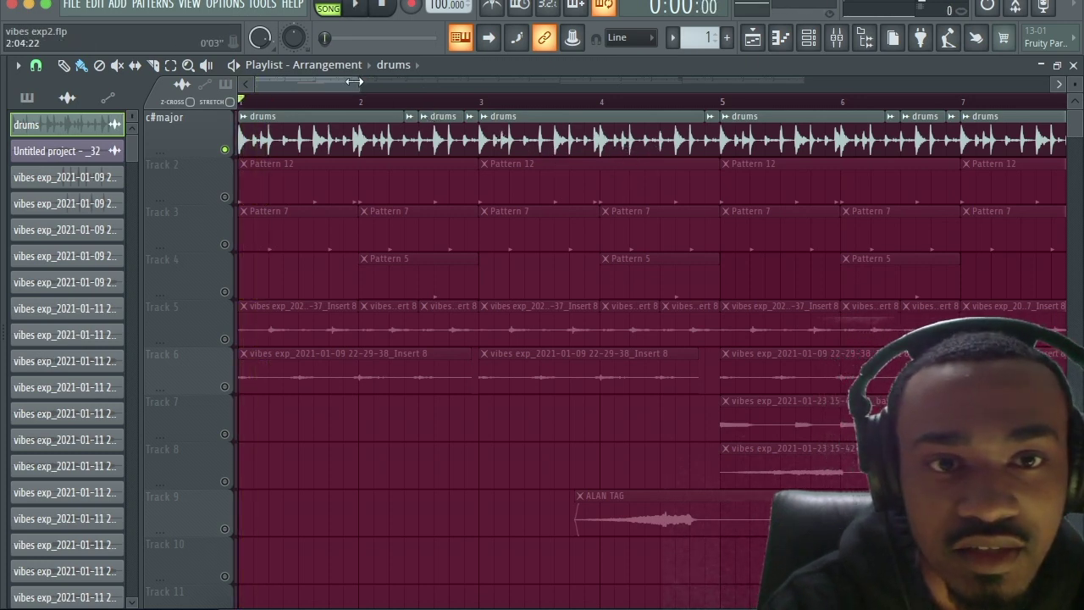
left_click_drag(354, 82, 342, 81)
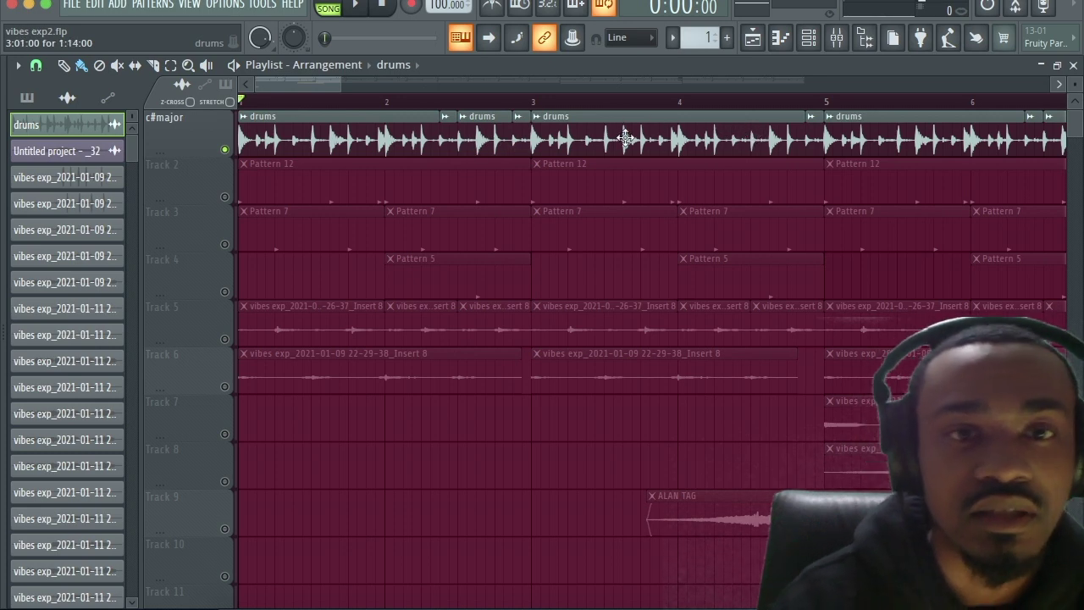
Step: Delete the drums clips at bars 3–5, stretch the first clip to bar 3, and play it back
right_click(762, 142)
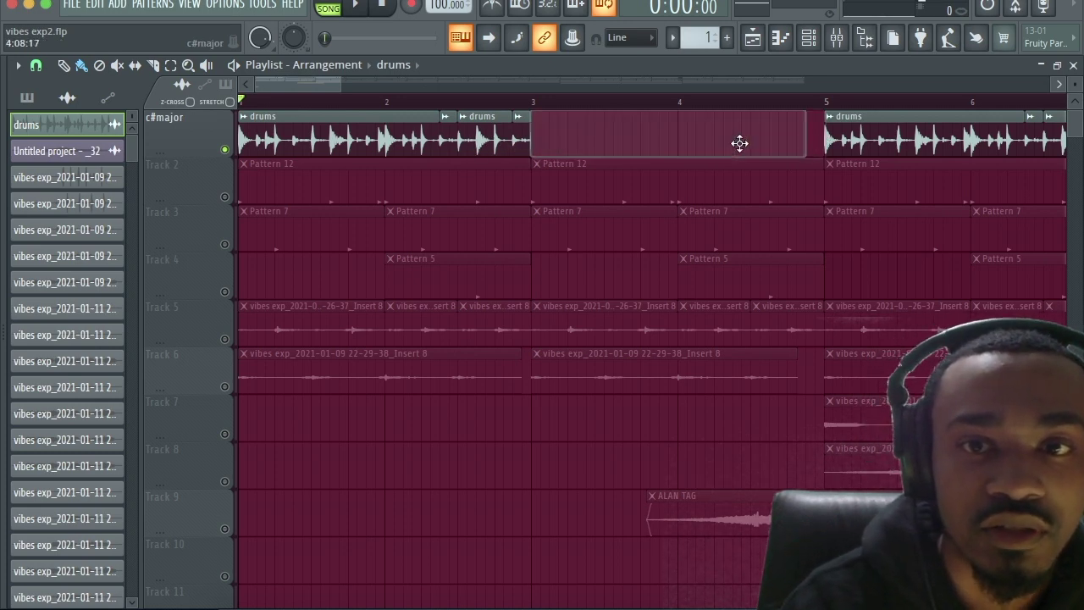
right_click(488, 130)
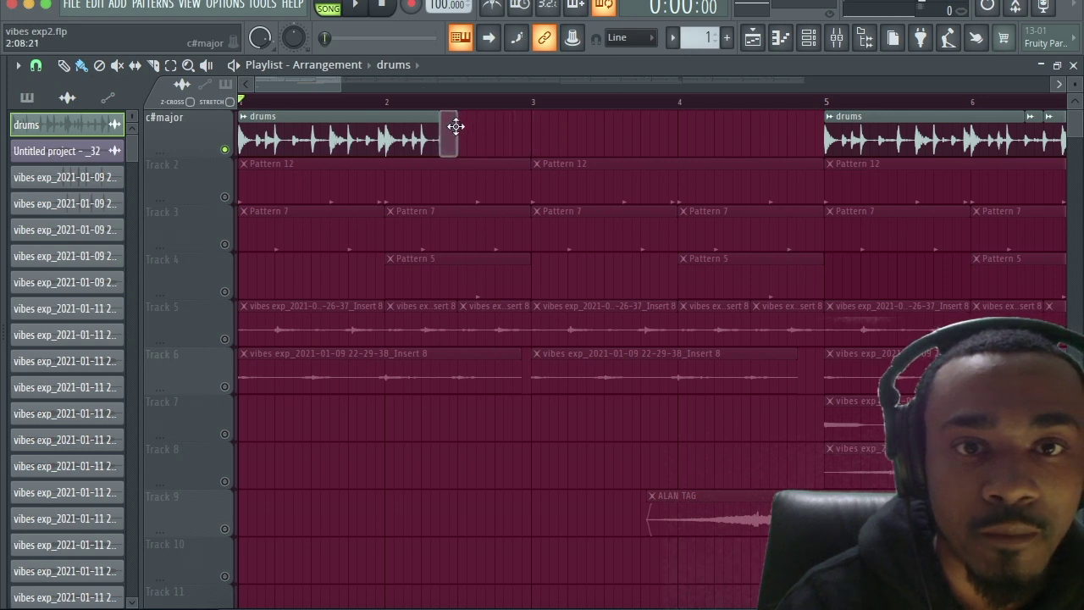
left_click_drag(437, 118, 524, 112)
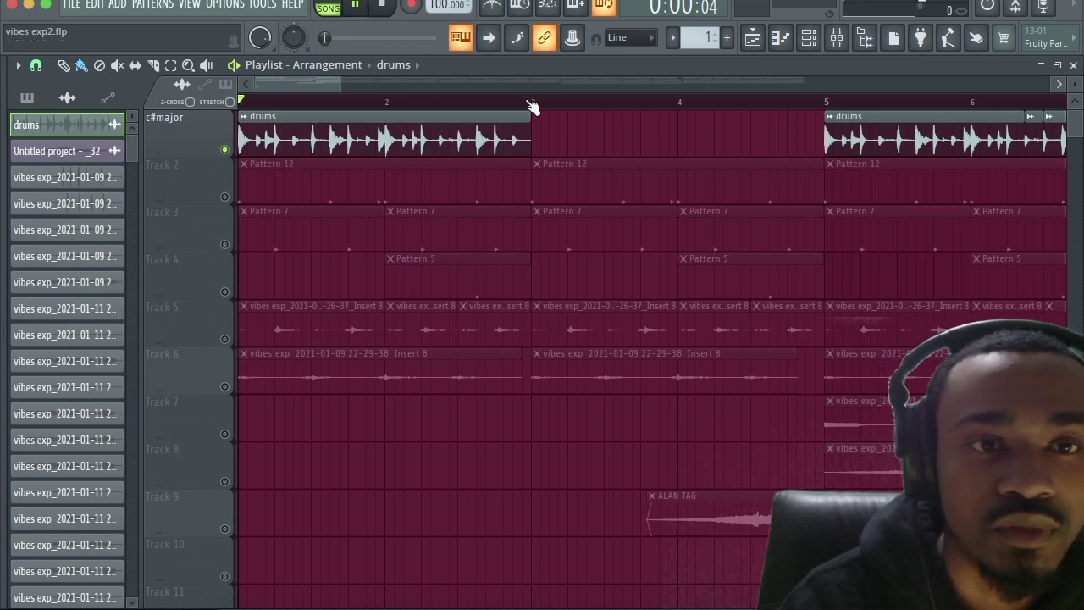
key("space")
key("space")
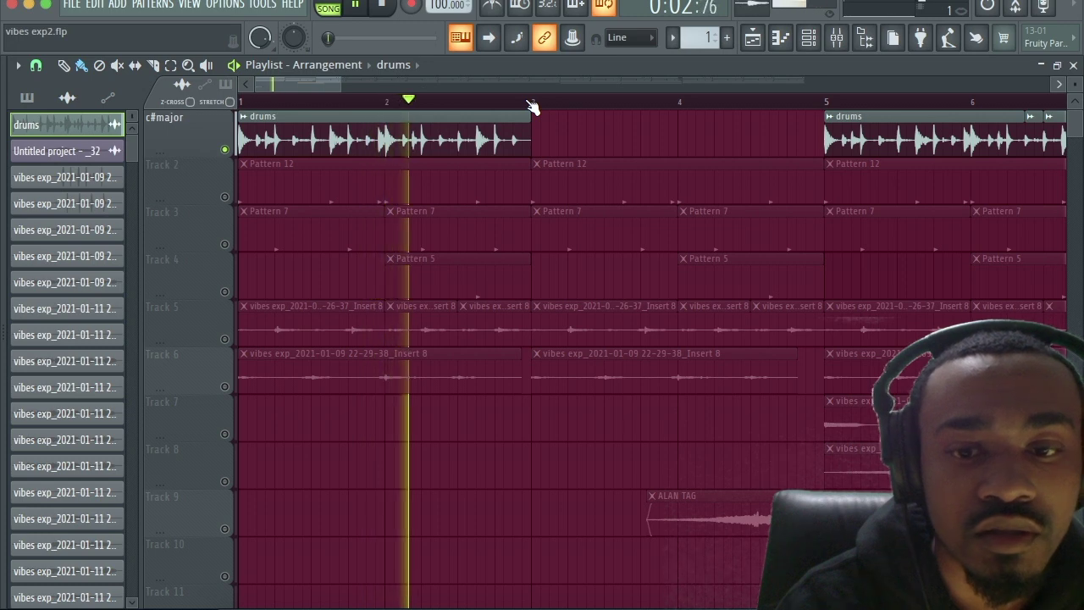
key("space")
key("space")
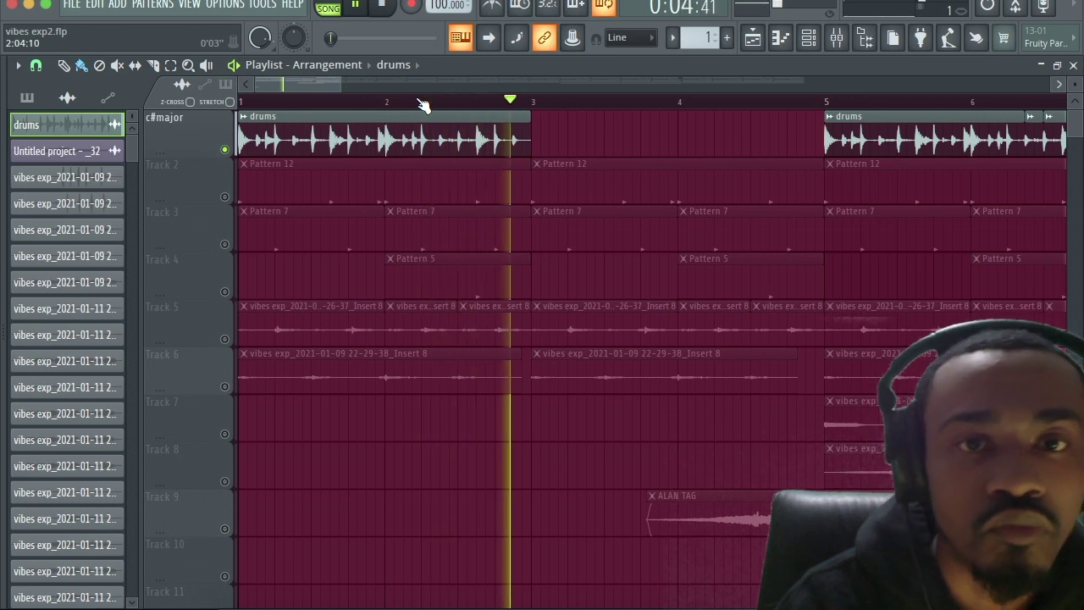
key("space")
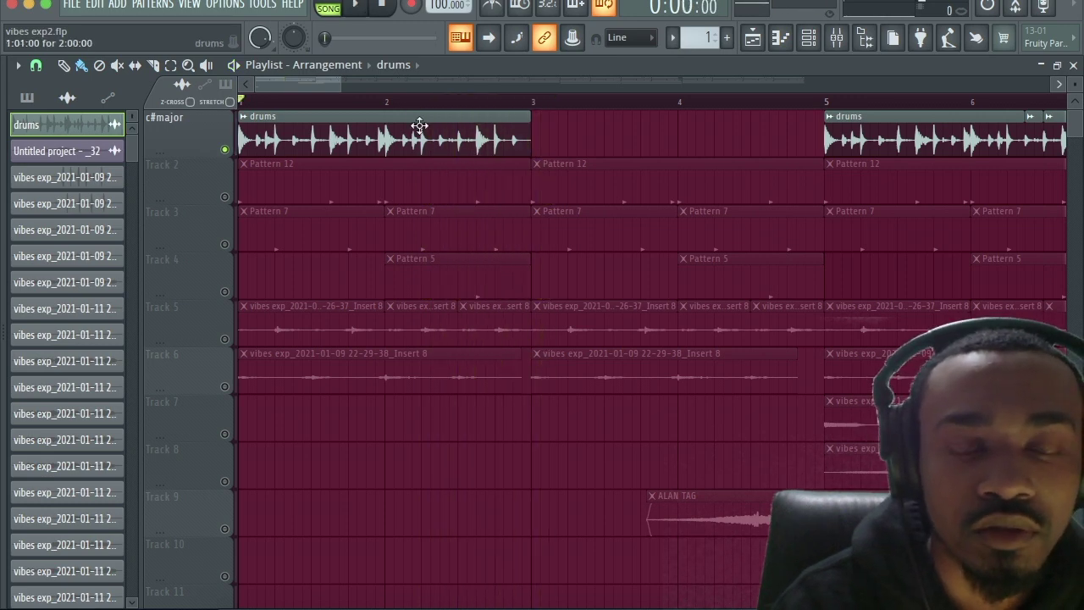
Step: Try a drums clip across bars 3–5, audition it, then delete it again
left_click_drag(419, 125, 522, 133)
key("space")
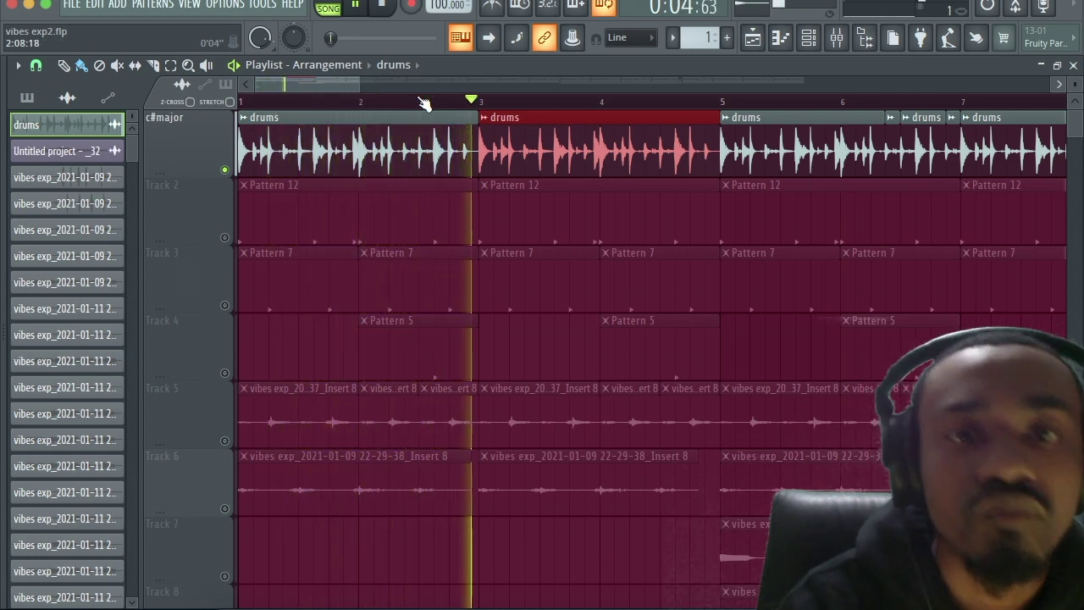
key("space")
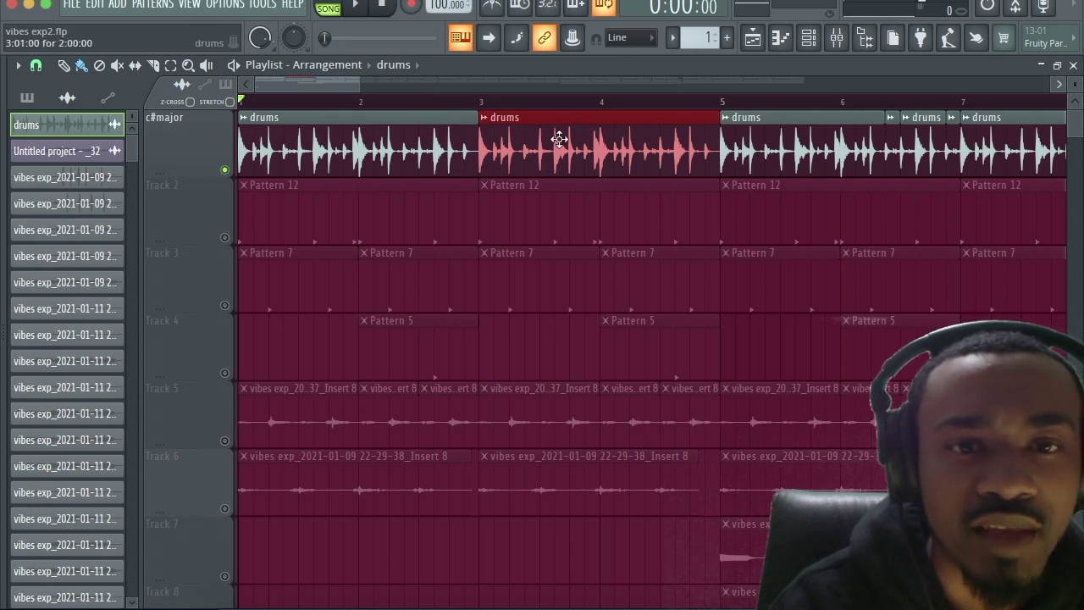
key("Delete")
left_click_drag(360, 87, 616, 87)
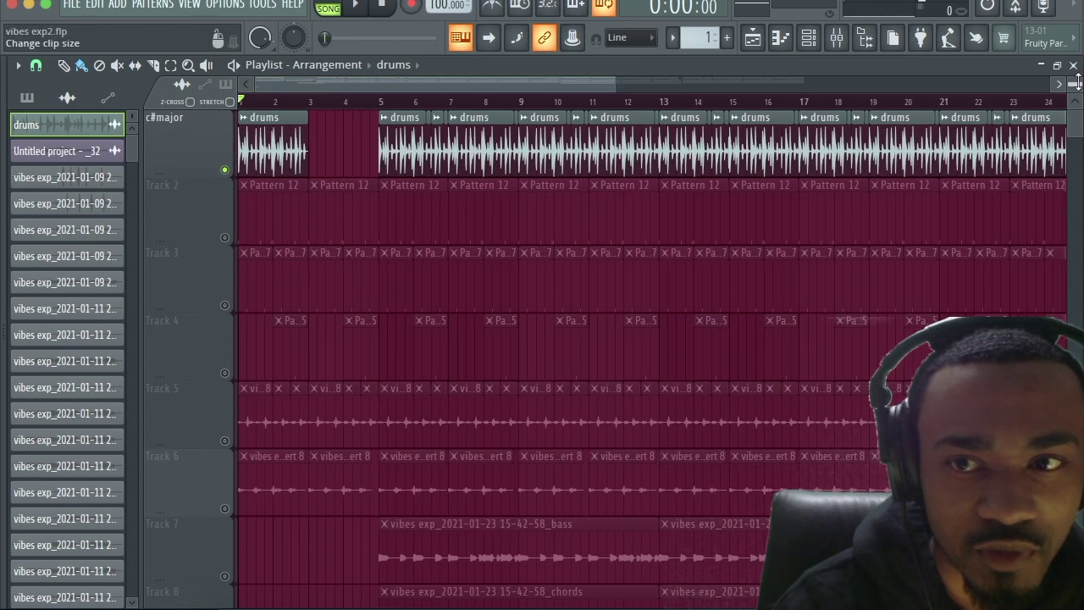
left_click_drag(1074, 95, 1074, 84)
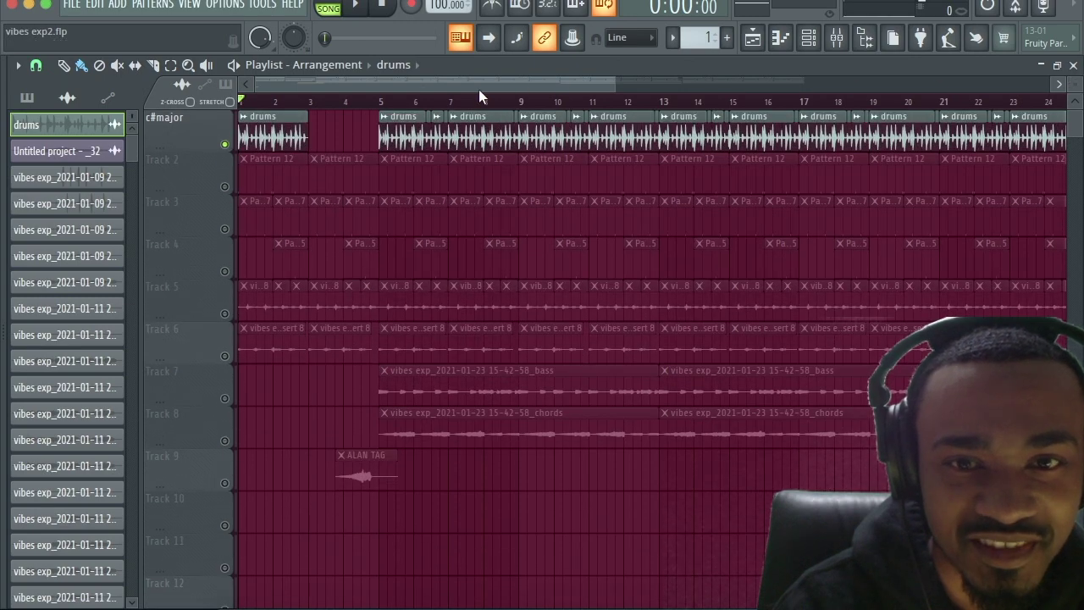
left_click_drag(613, 76, 931, 85)
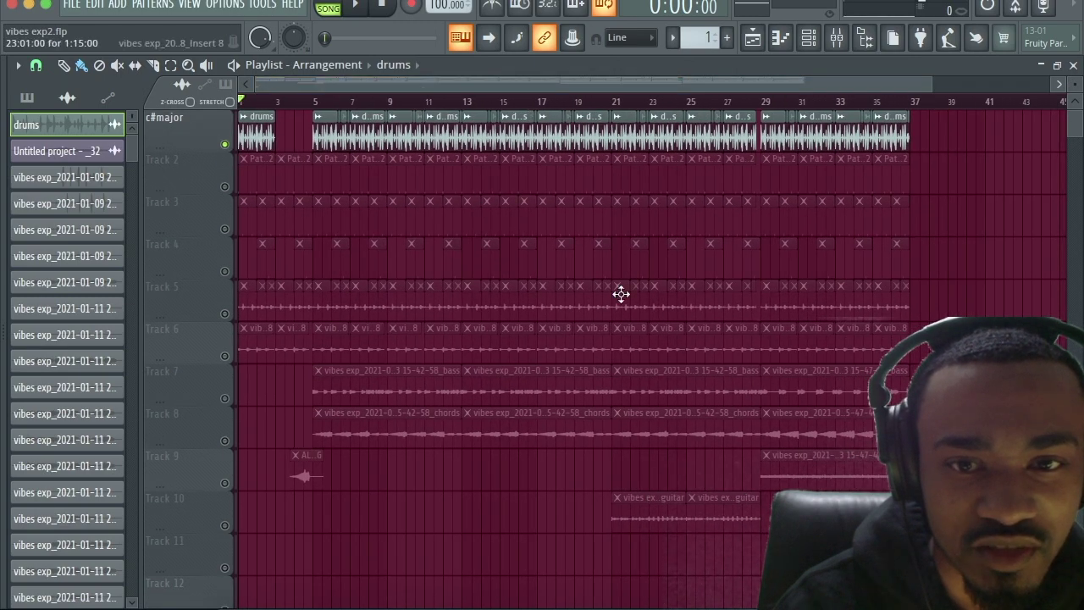
key("F9")
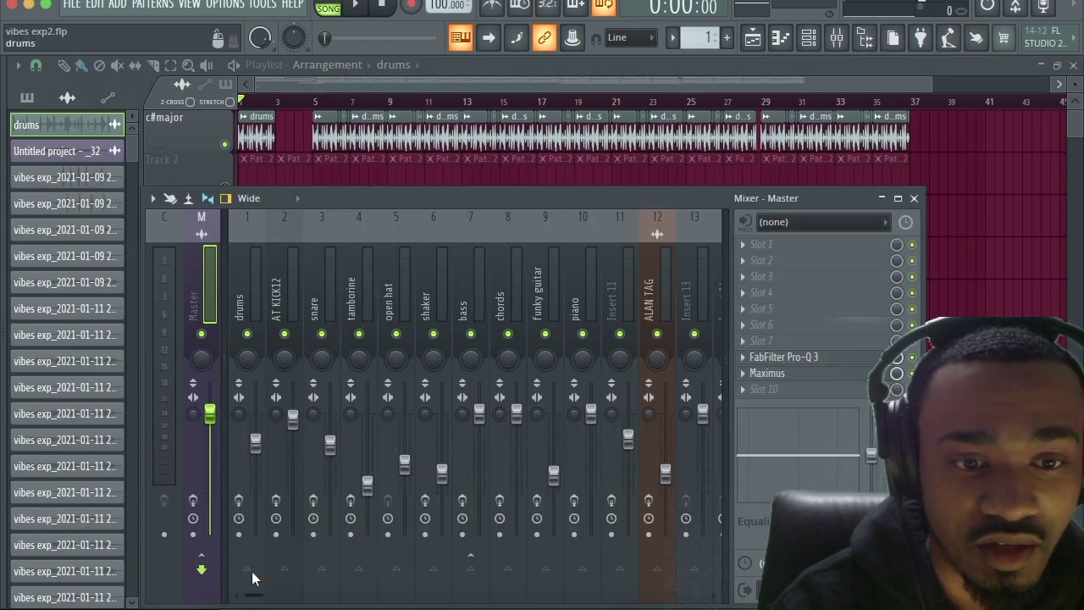
left_click(913, 197)
left_click_drag(932, 83, 322, 100)
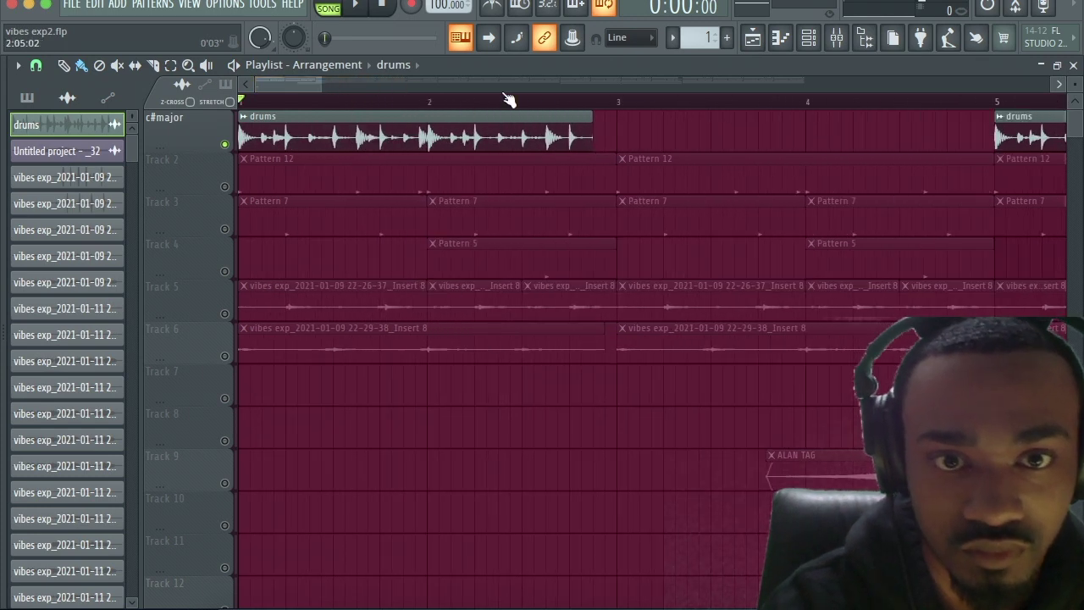
Step: Stretch the opening drums clip to bar 3 and audition it from bar 1 and just before bar 3
left_click_drag(593, 123, 618, 123)
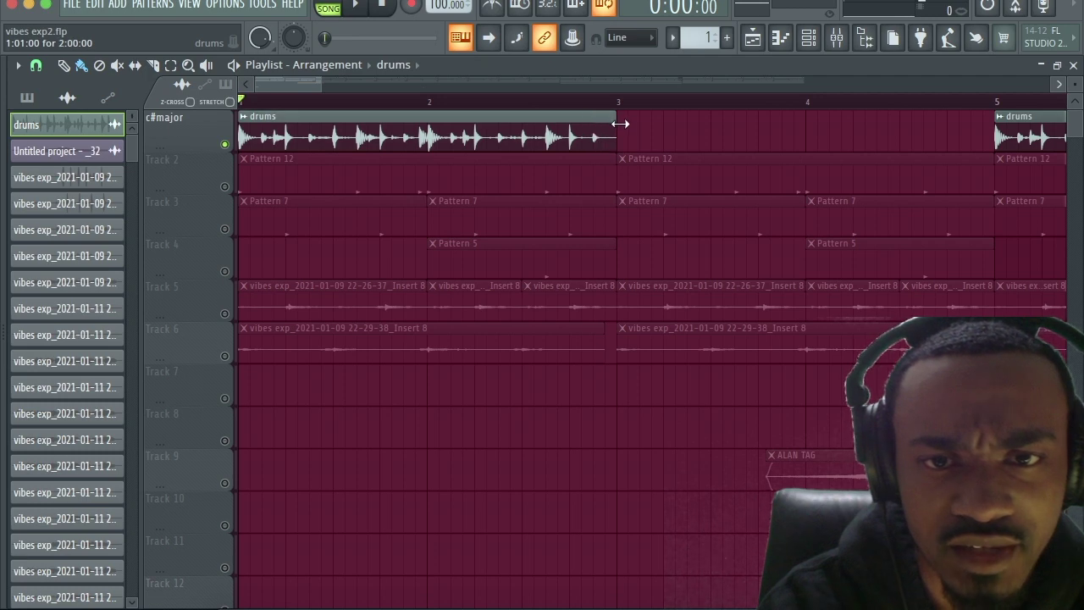
left_click(491, 101)
key("space")
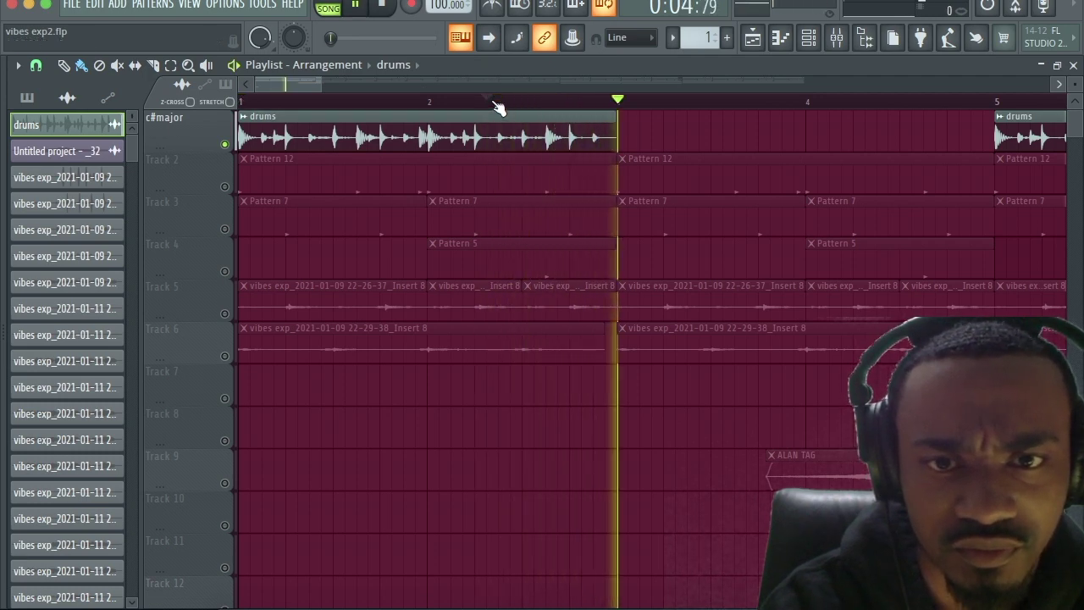
key("space")
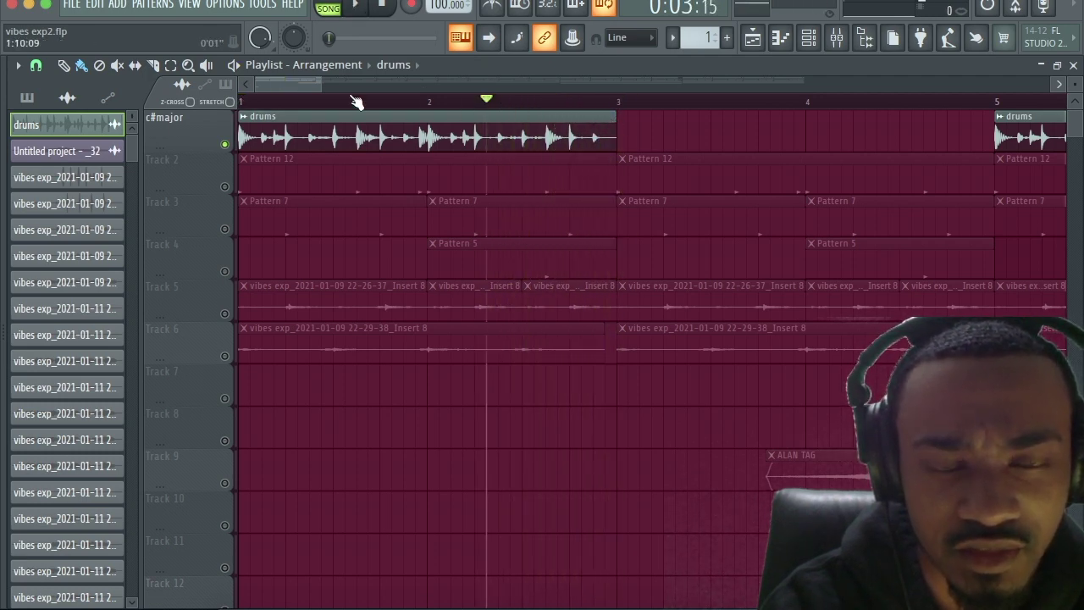
left_click_drag(320, 83, 301, 82)
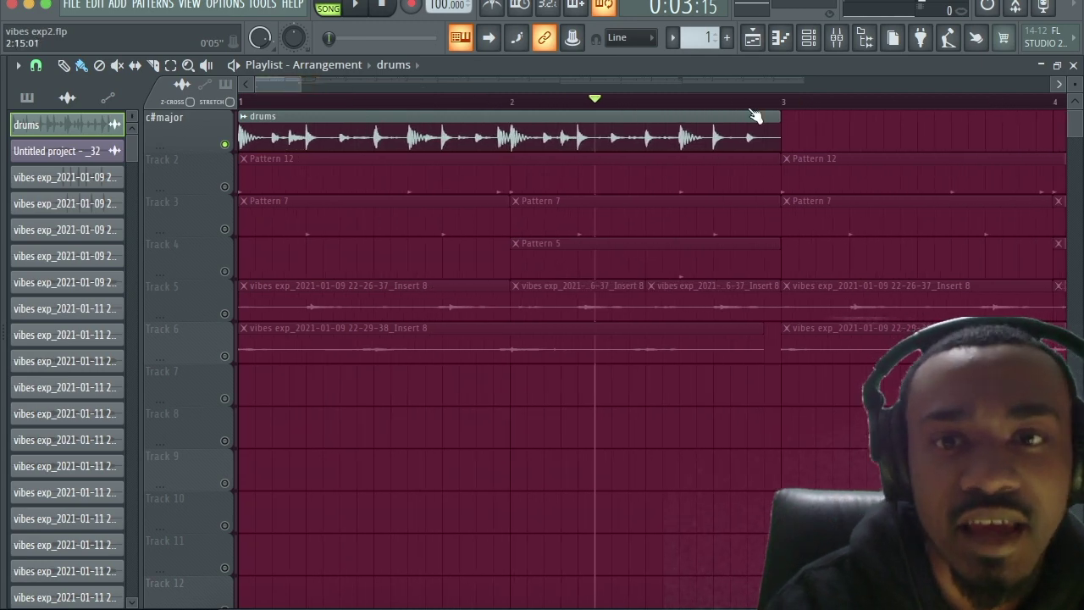
left_click(752, 102)
key("space")
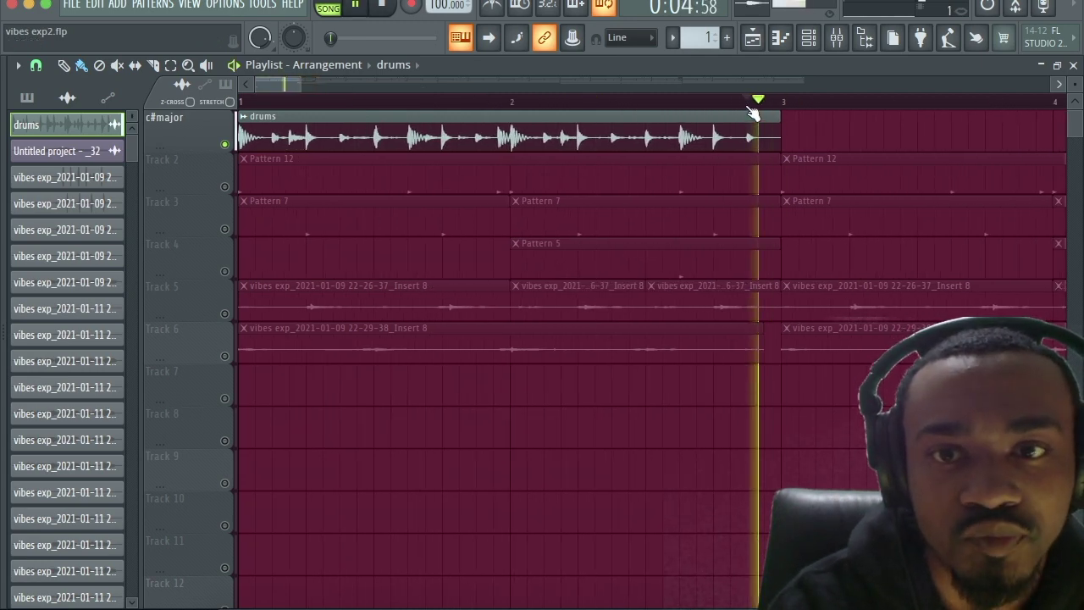
key("space")
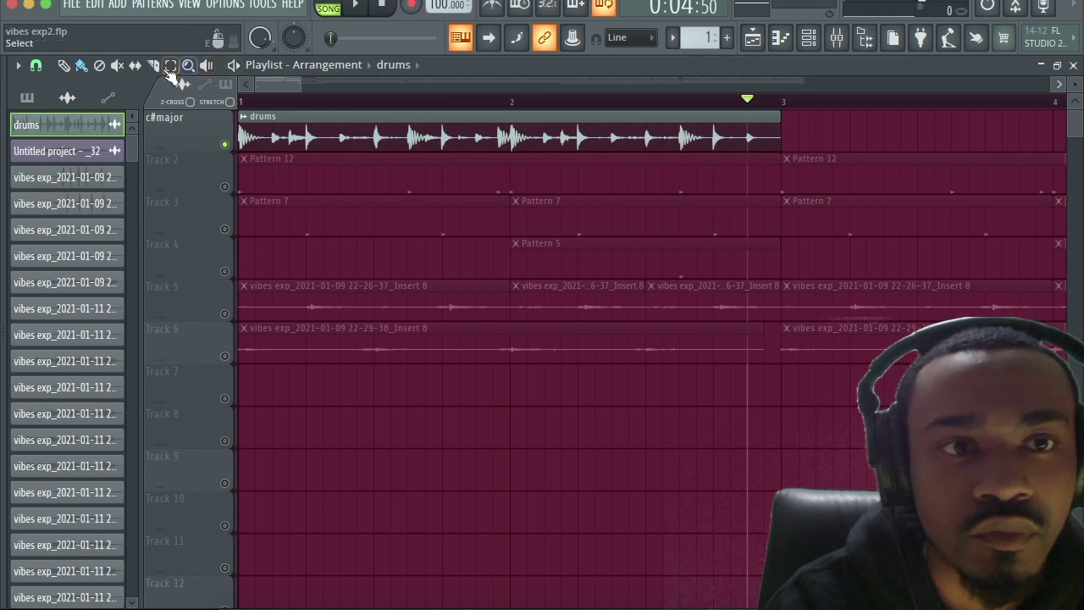
Step: Slice the drums clip just before bar 2 and play back the result
left_click(460, 103)
key("space")
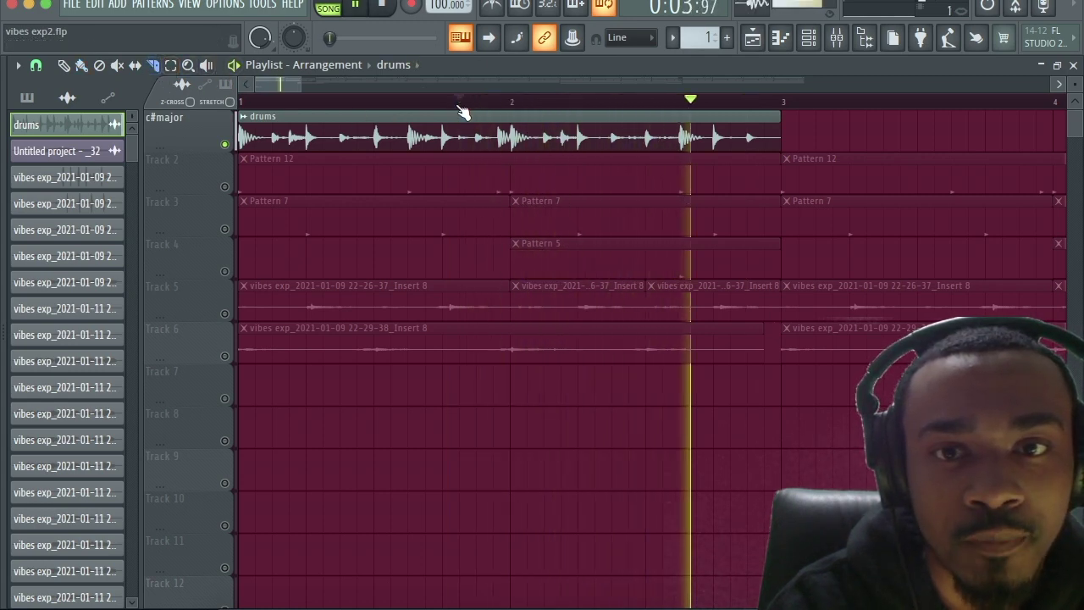
key("space")
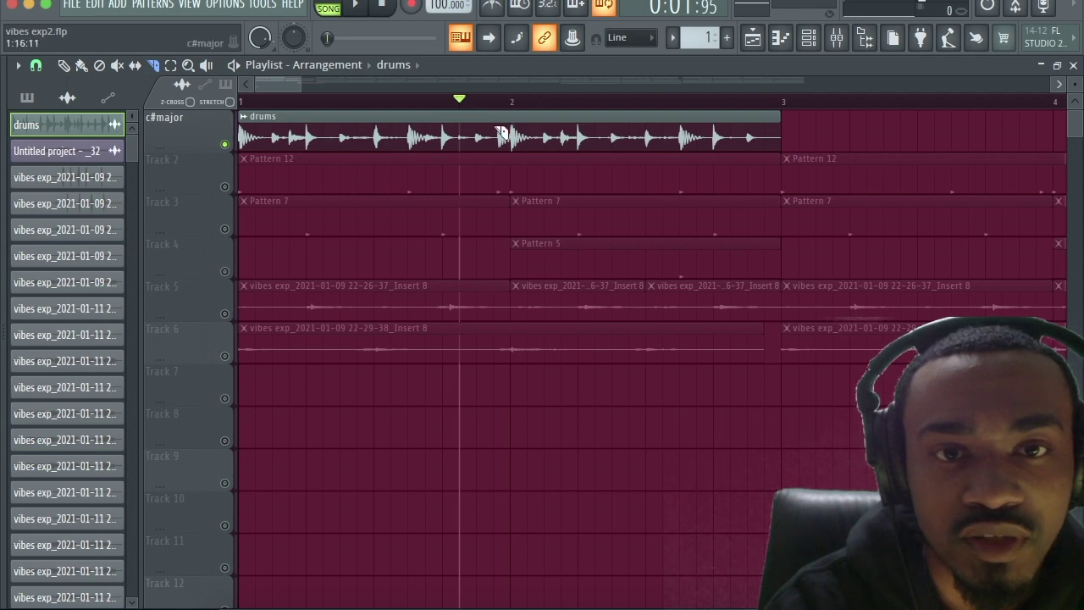
left_click_drag(478, 131, 477, 119)
key("space")
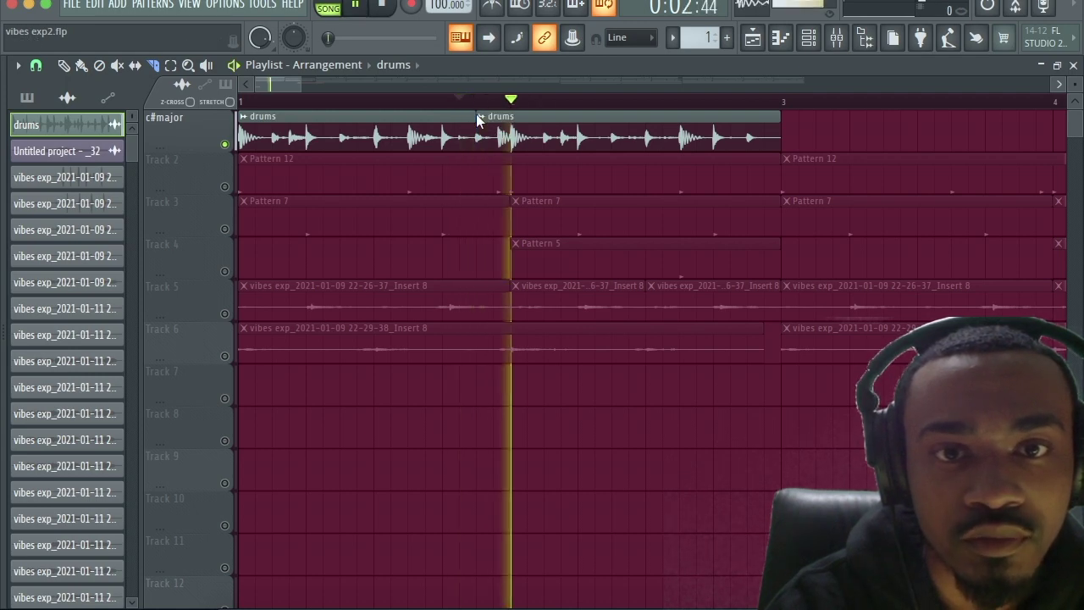
key("space")
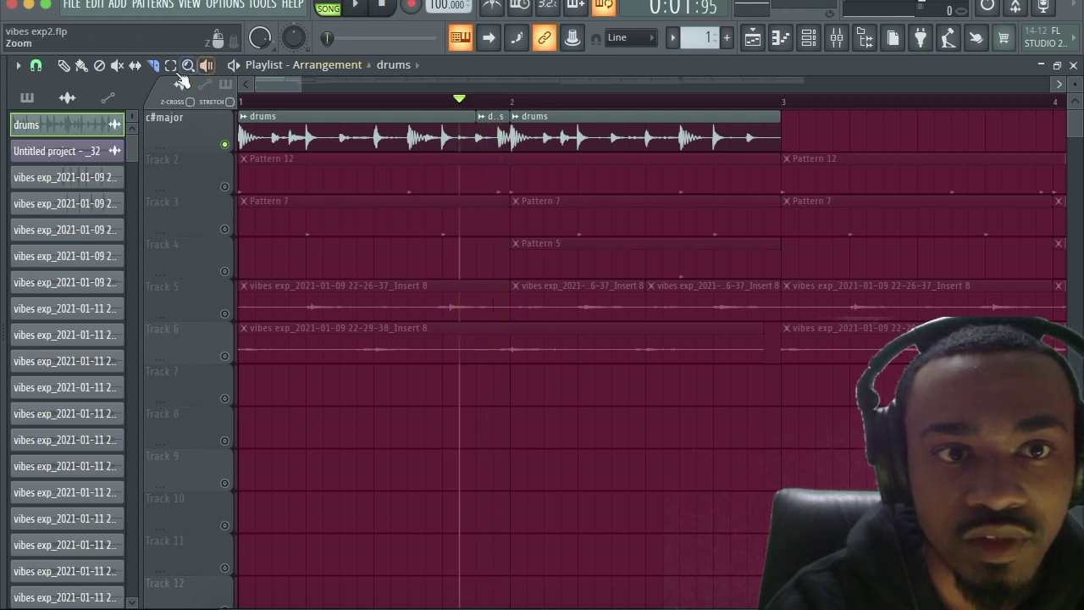
Step: Copy the short drums slice to just before bar 3 as a fill and listen to it
left_click(170, 66)
left_click(495, 135)
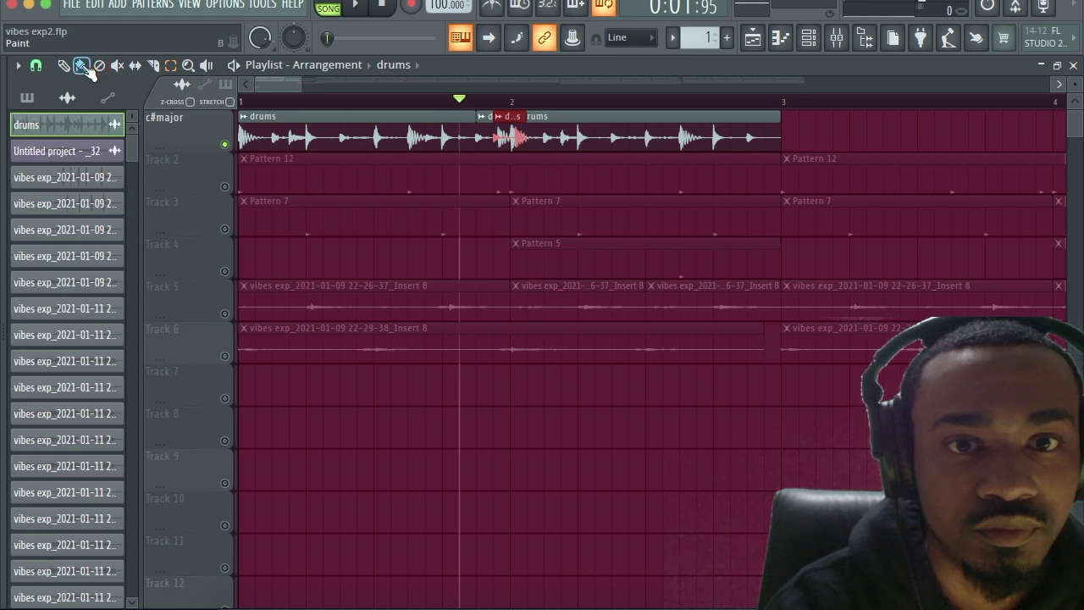
left_click_drag(519, 133, 756, 135)
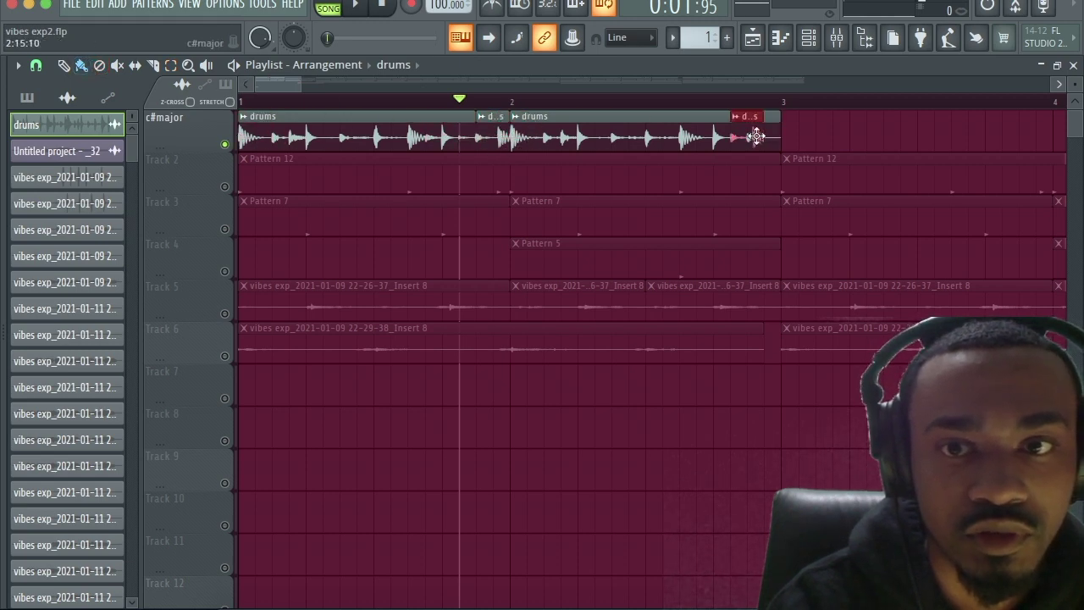
key("space")
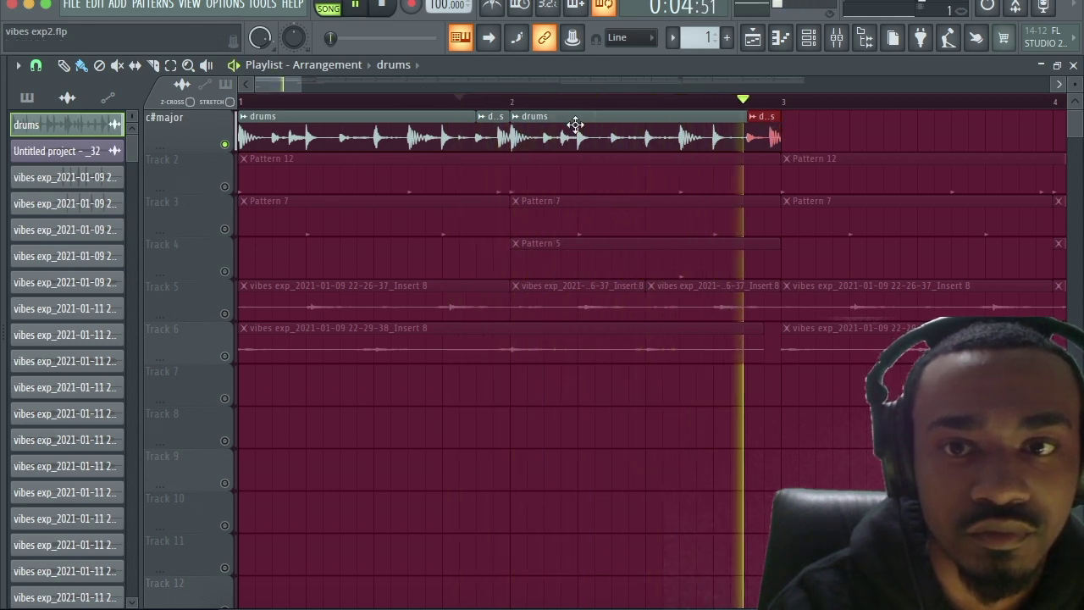
key("space")
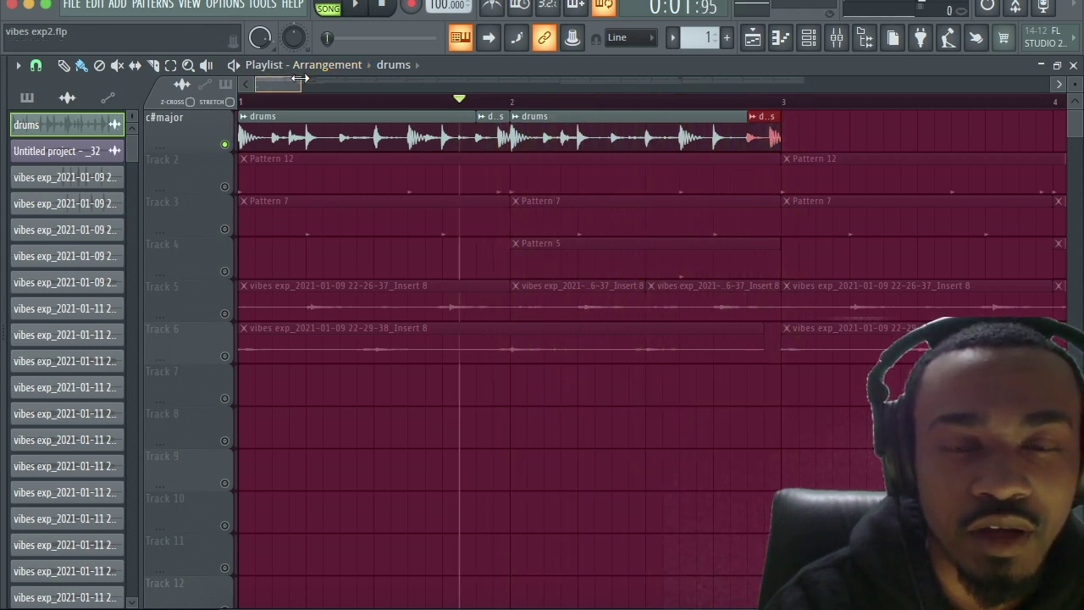
left_click_drag(299, 78, 341, 79)
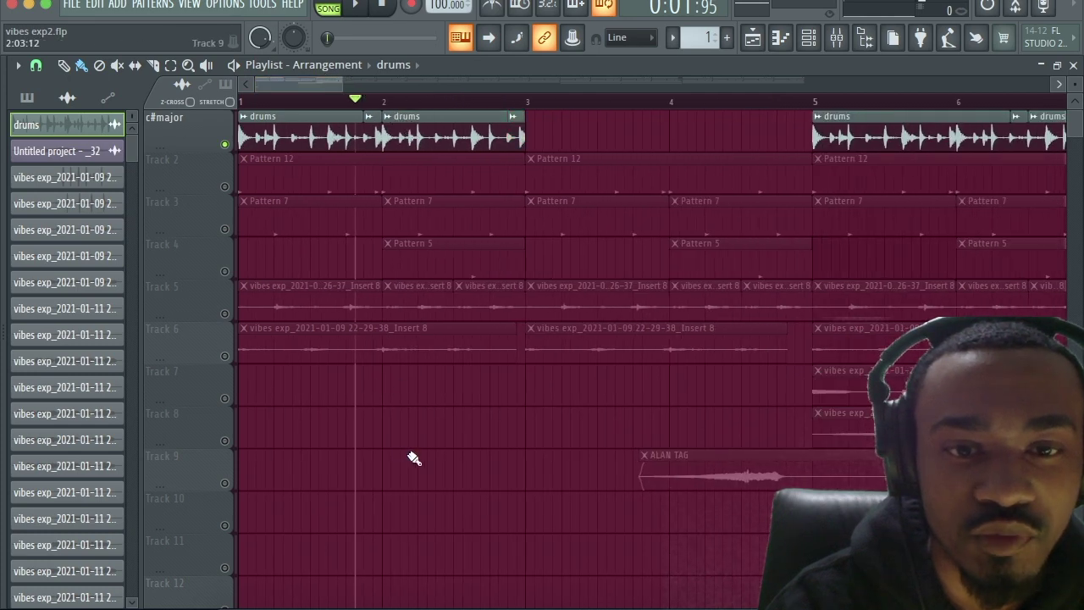
Step: Drag a new drums clip onto Track 1 at bar 3, play it, and set playback to bar 2
mouse_move(414, 458)
left_mouse_down()
mouse_move(443, 467)
mouse_move(581, 113)
mouse_move(559, 115)
left_mouse_up()
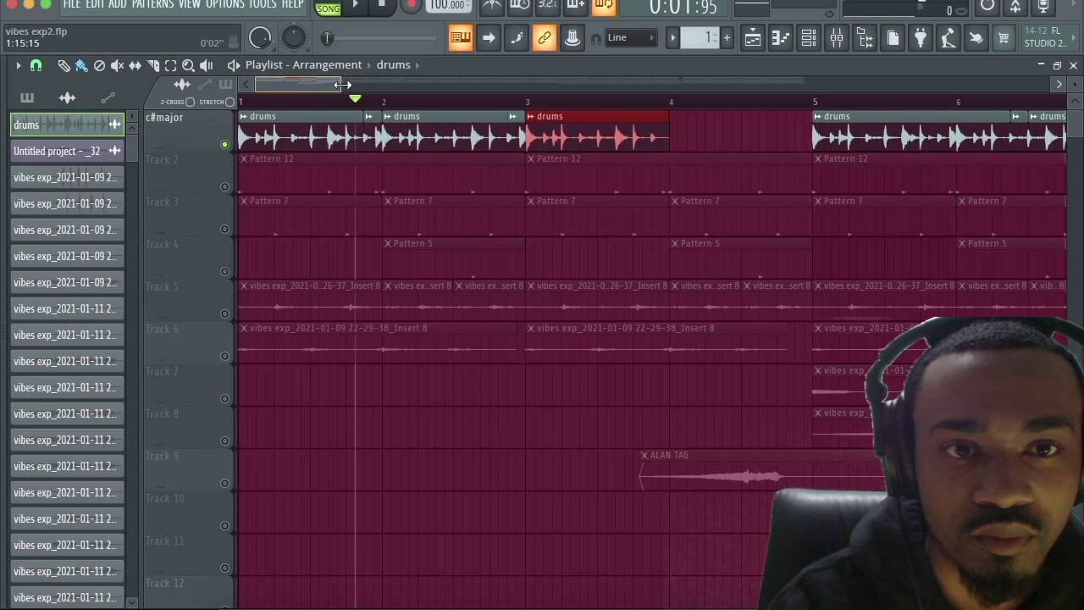
left_click_drag(343, 85, 314, 85)
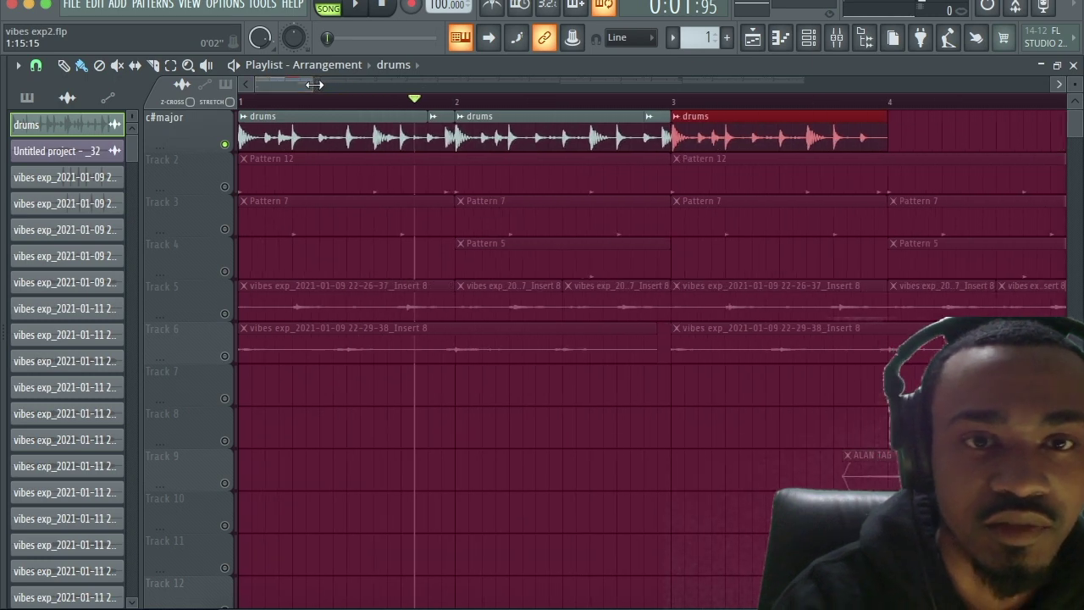
key("space")
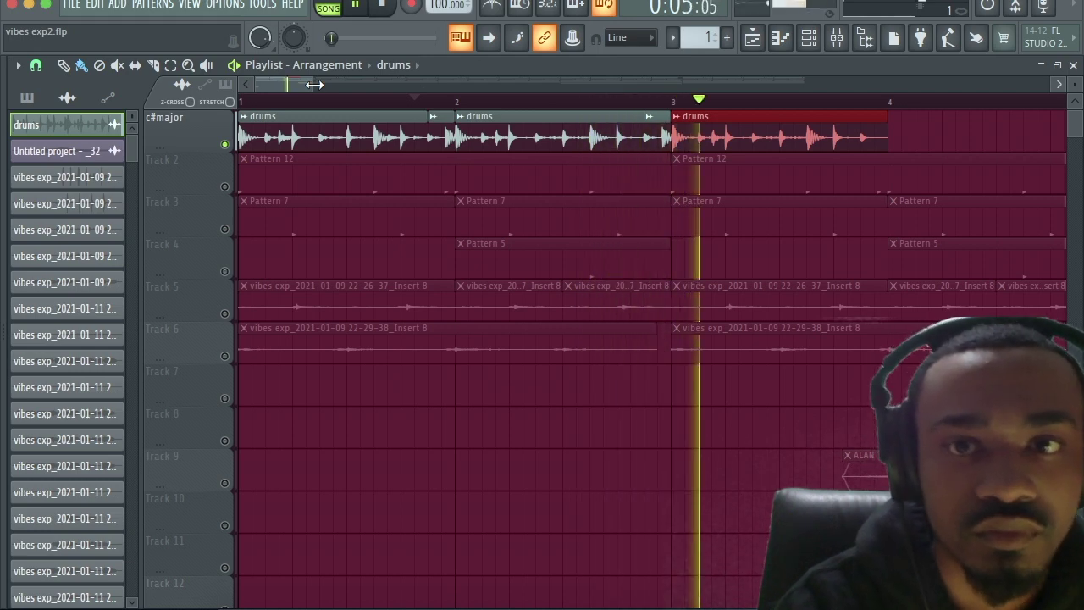
key("space")
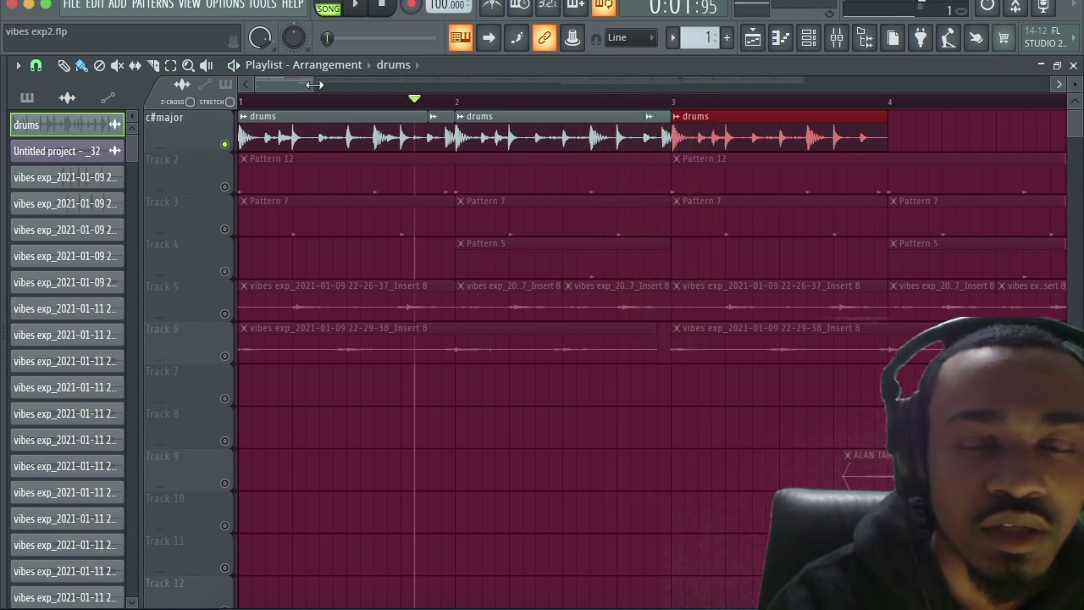
left_click(666, 122)
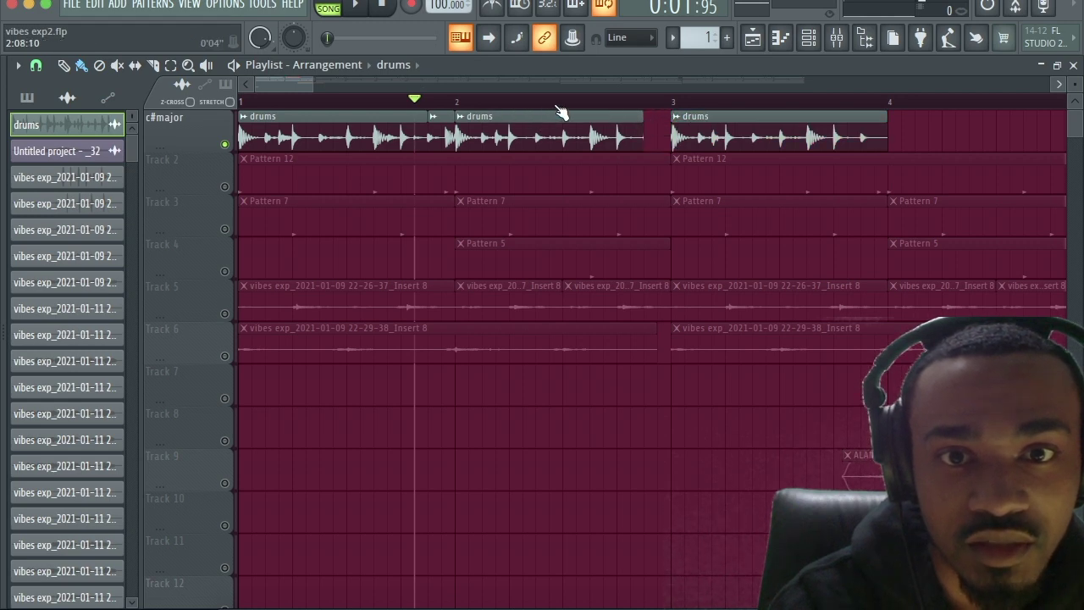
left_click(522, 101)
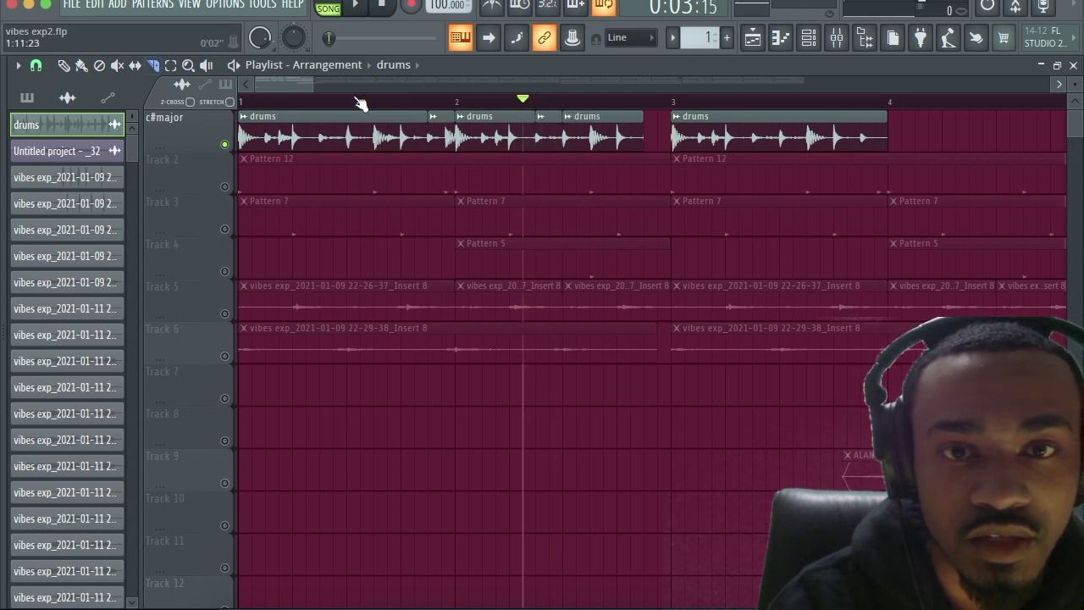
Step: Copy the short sliced drum hit into the gap before bar 3 and play the fill from bar 1
left_click(541, 120)
left_click(553, 144)
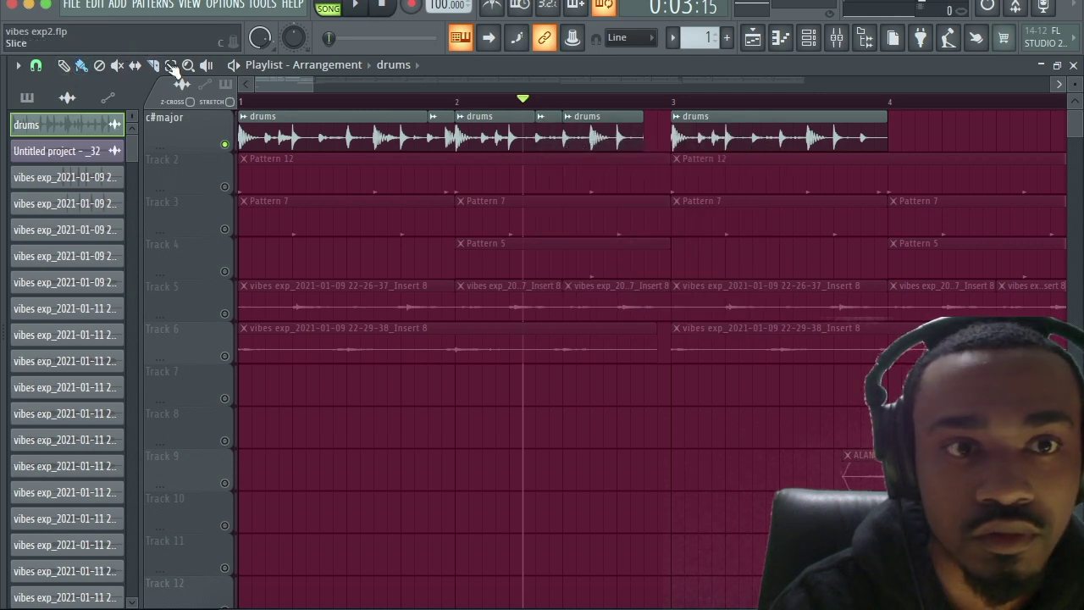
left_click(551, 118)
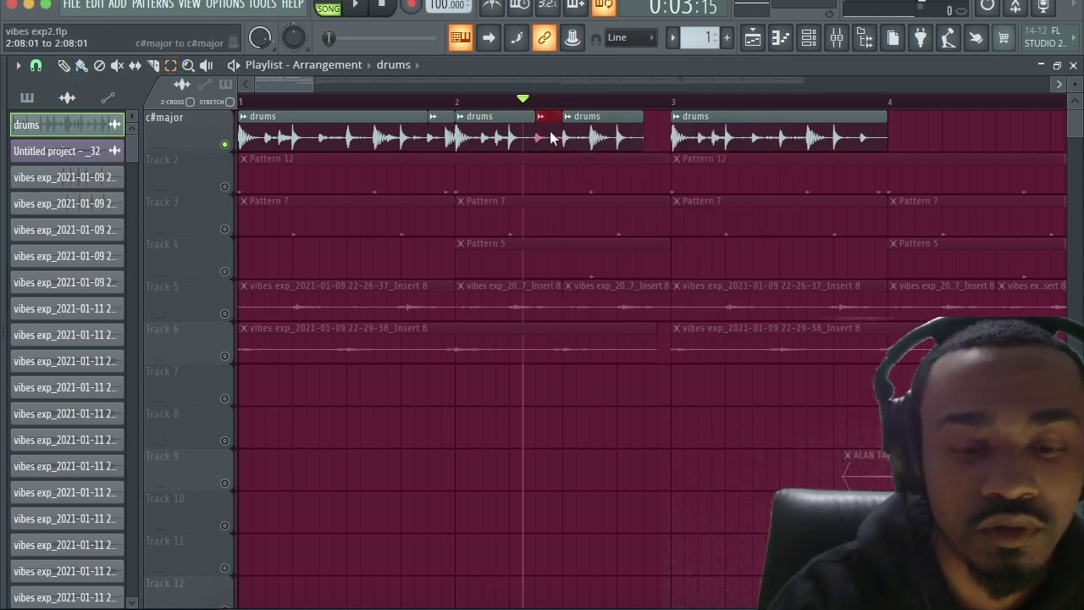
left_click_drag(550, 118, 347, 118)
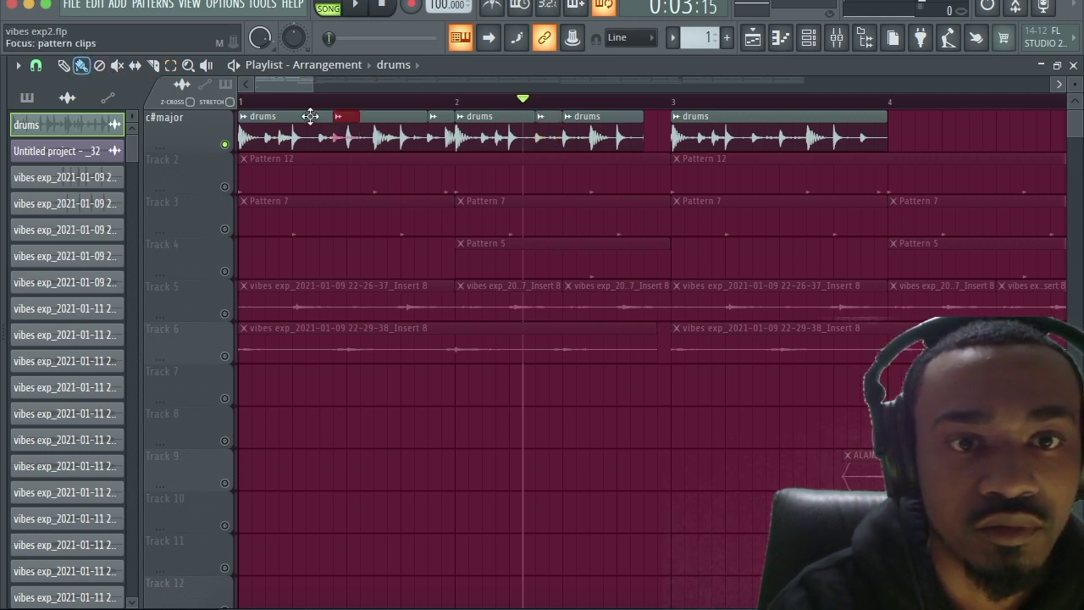
left_click_drag(347, 137, 667, 142)
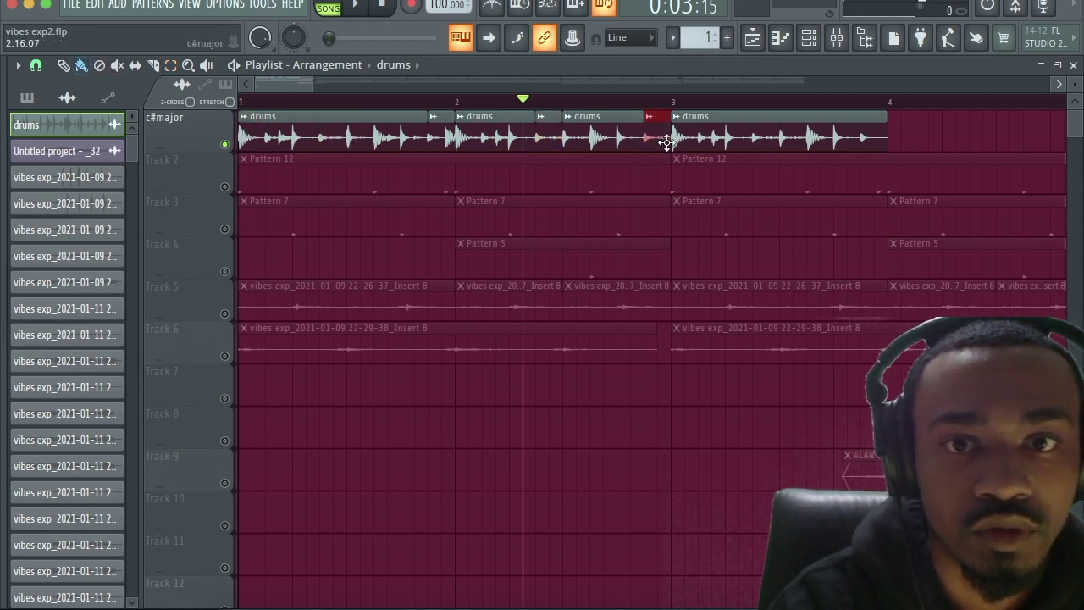
key("space")
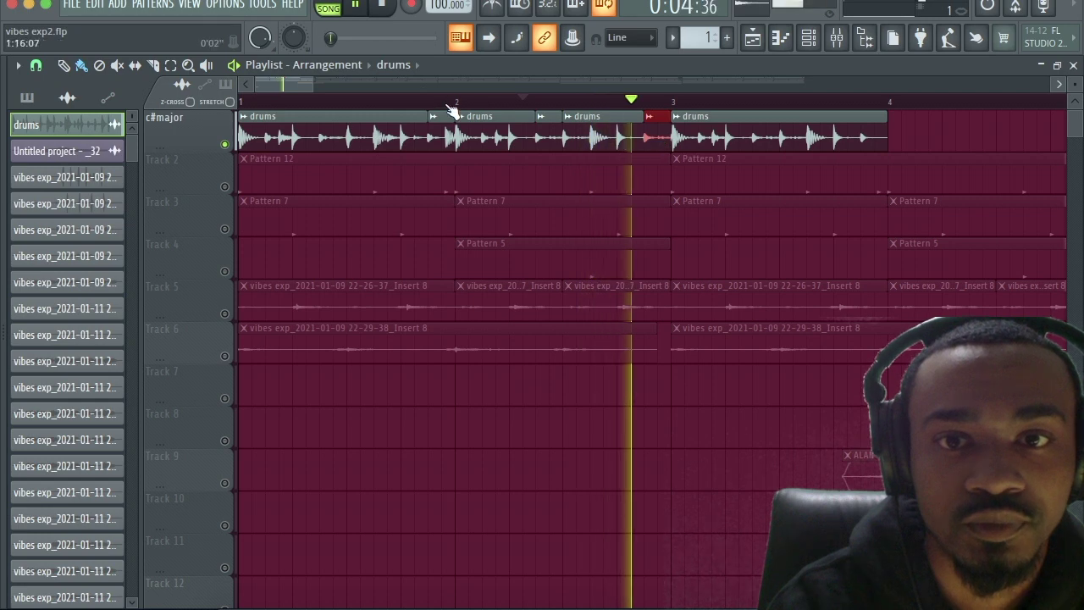
left_click(353, 110)
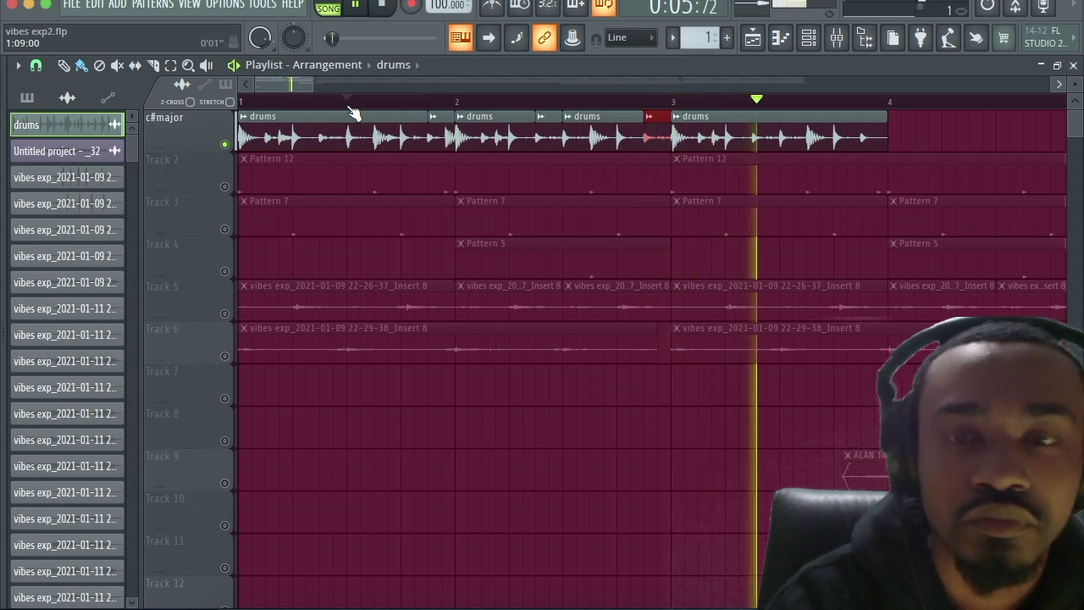
key("space")
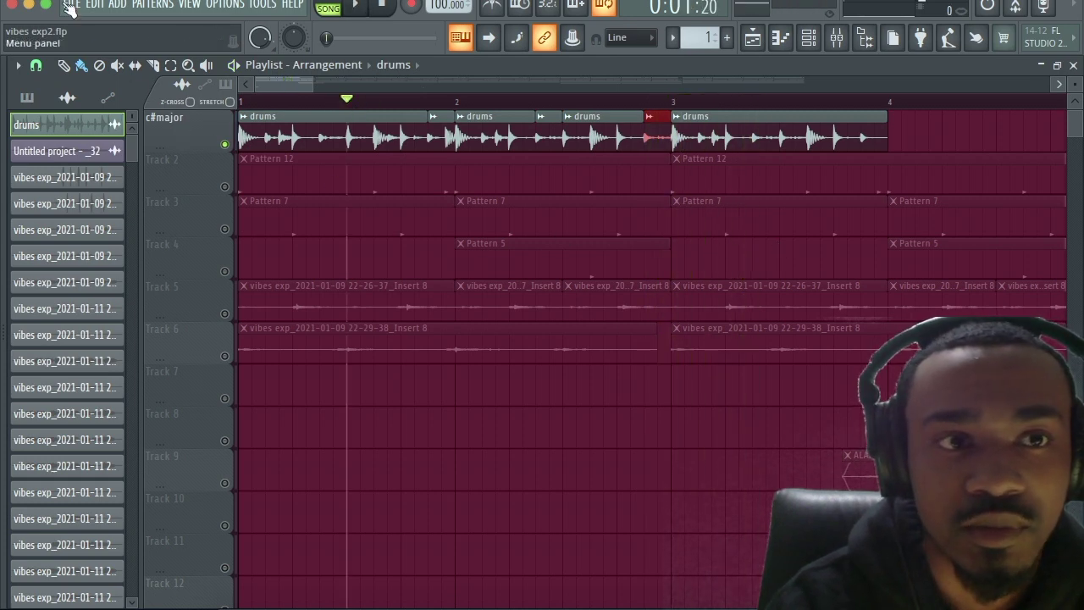
key("space")
left_click_drag(313, 82, 388, 91)
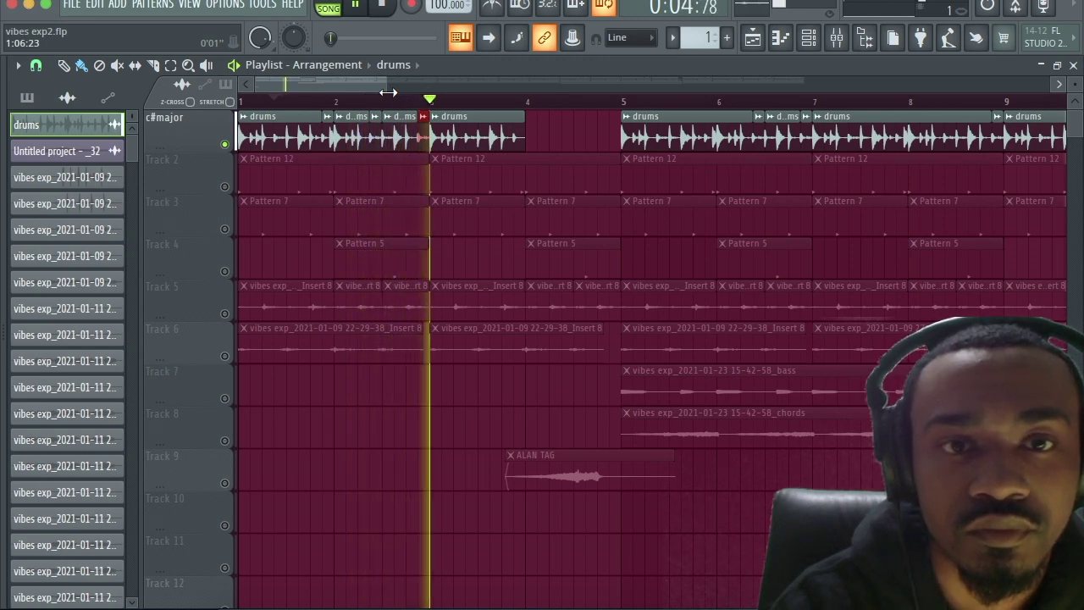
Step: Delete the bar-3 drums clip, duplicate the bar 1–3 drum clips into bars 3–5 with Ctrl+B, and audition
key("space")
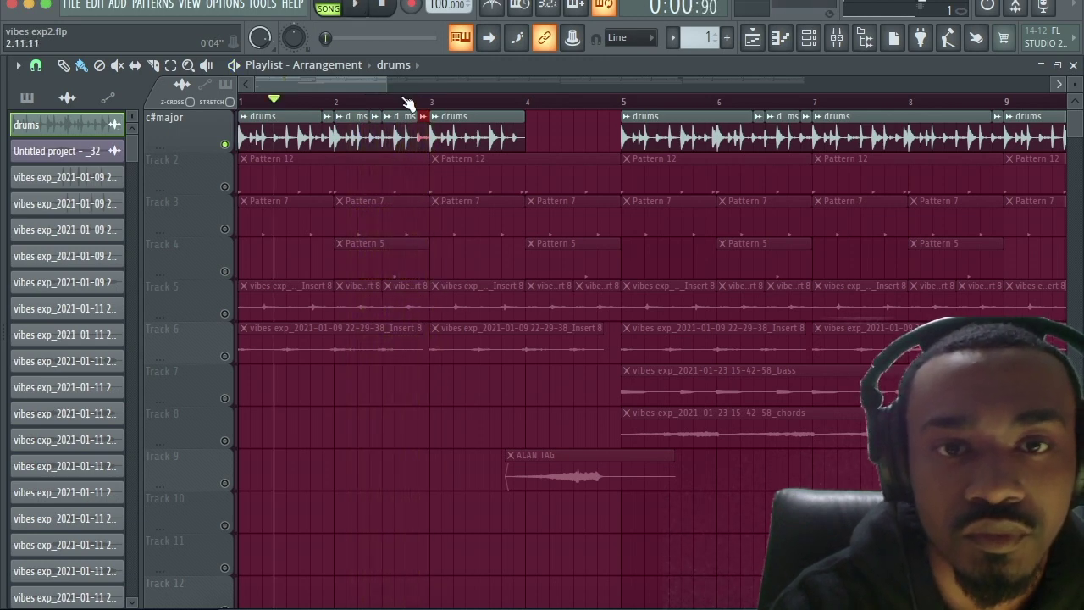
right_click(493, 135)
left_click_drag(418, 118, 238, 148)
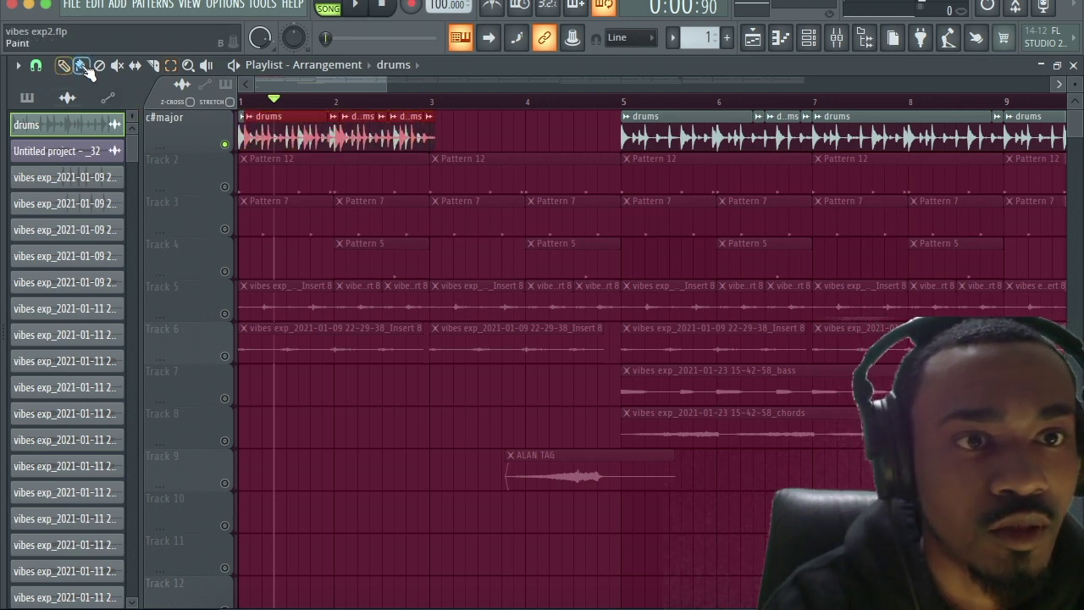
left_click(40, 68)
left_click(51, 107)
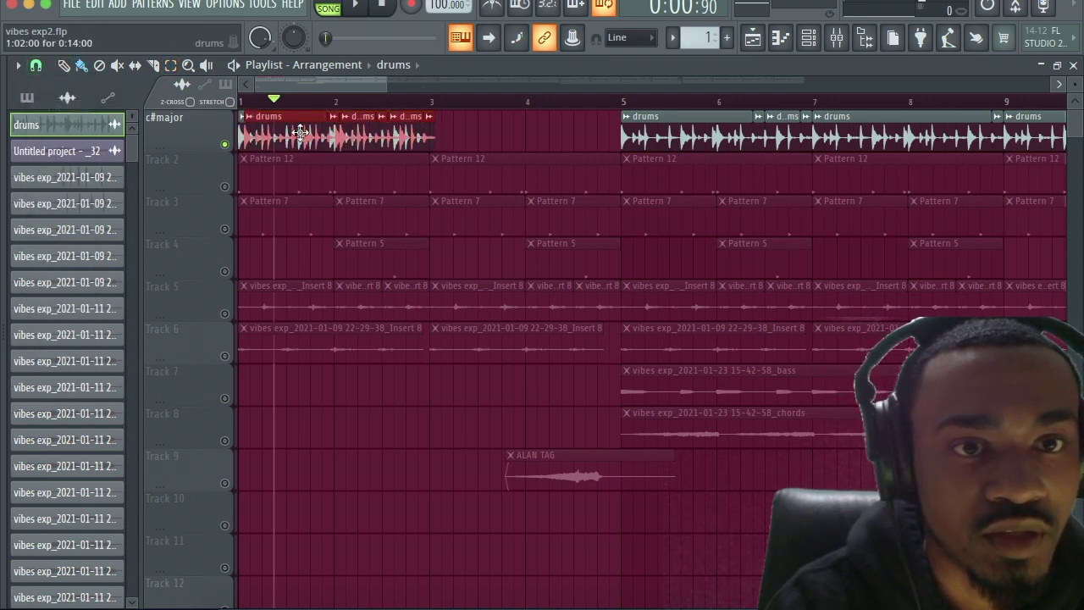
key("ctrl+b")
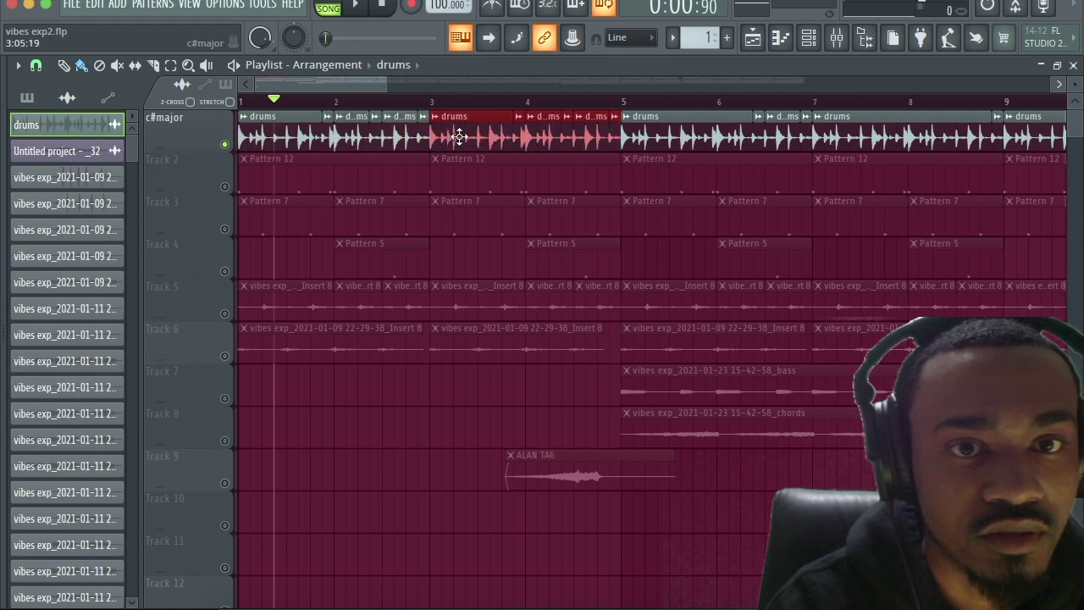
left_click_drag(386, 87, 366, 86)
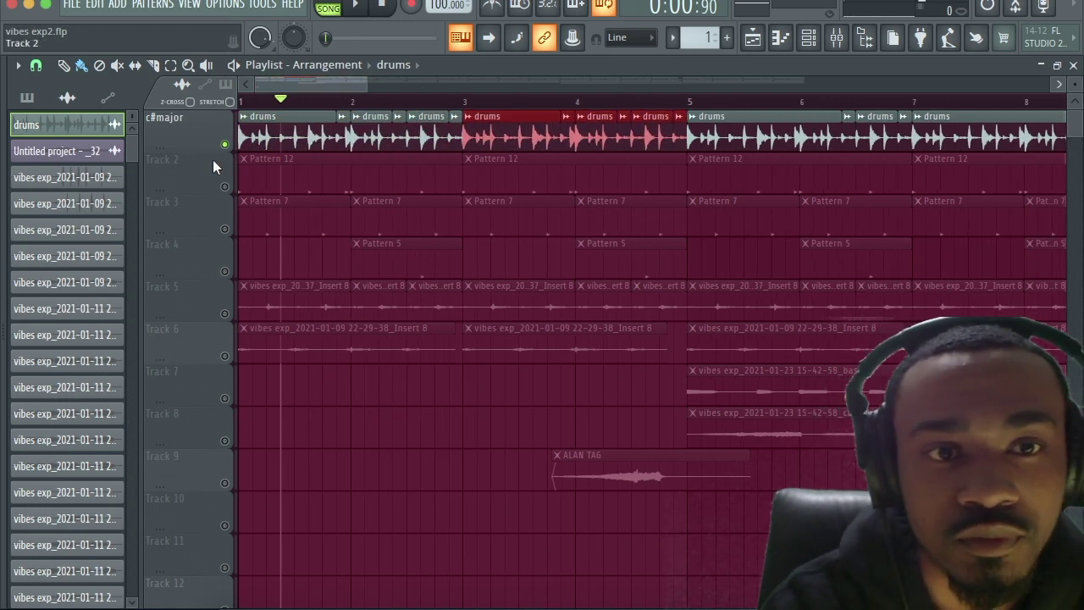
key("space")
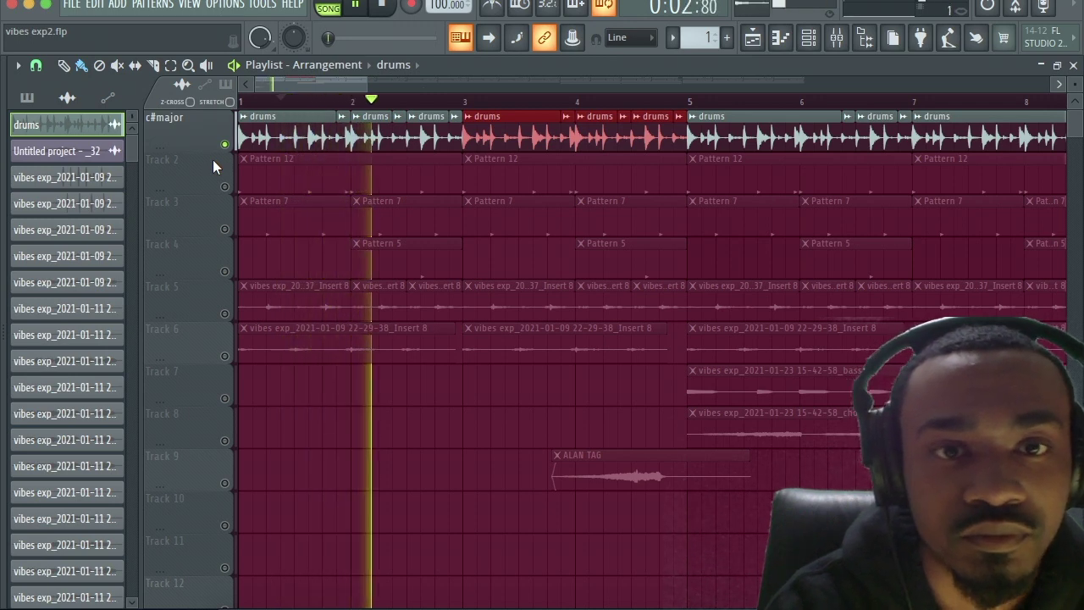
key("space")
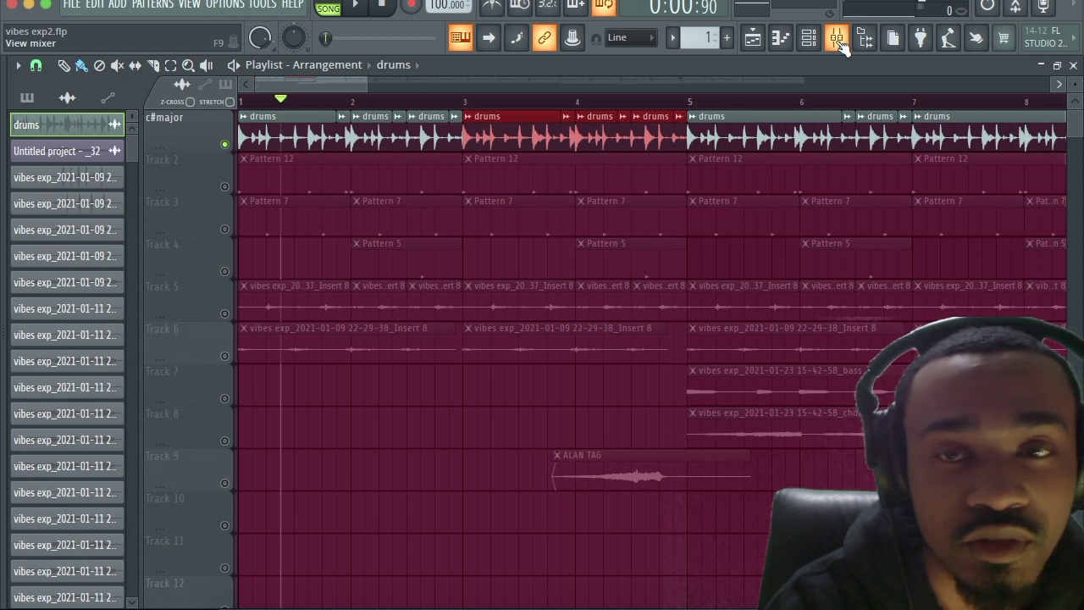
Step: Replay the opening drum bars several times, zoom in on them, and open the Mixer with the Master channel showing
key("space")
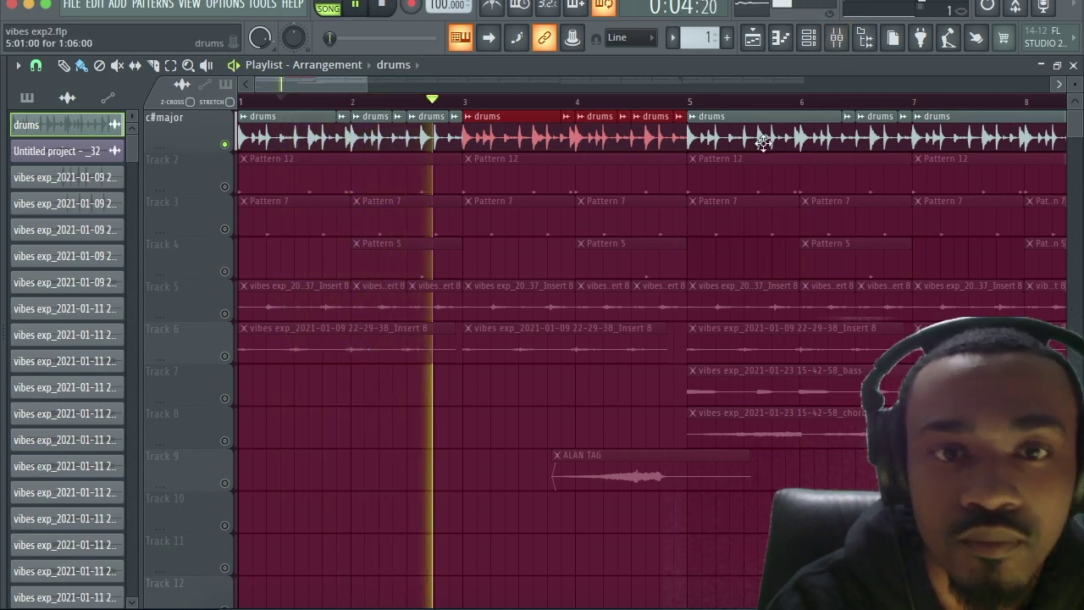
key("space")
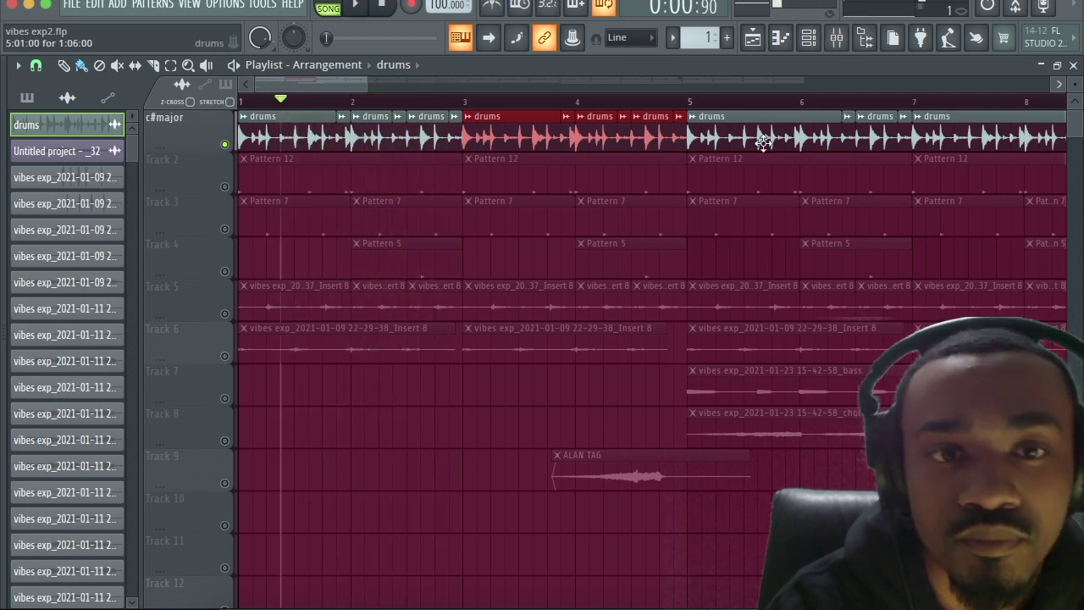
left_click(837, 38)
left_click(844, 46)
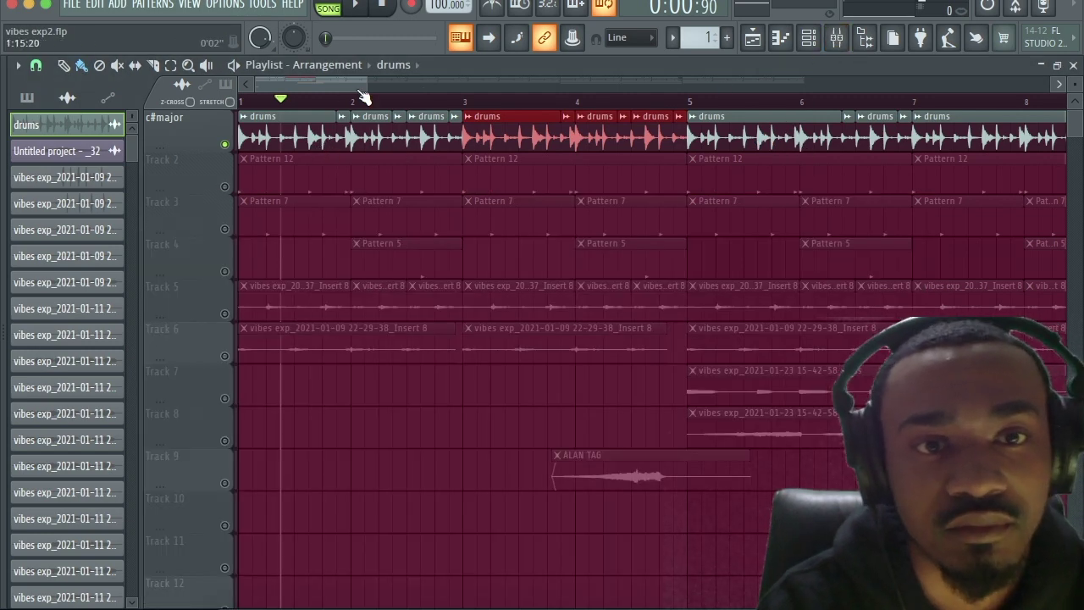
left_click_drag(368, 83, 292, 82)
key("space")
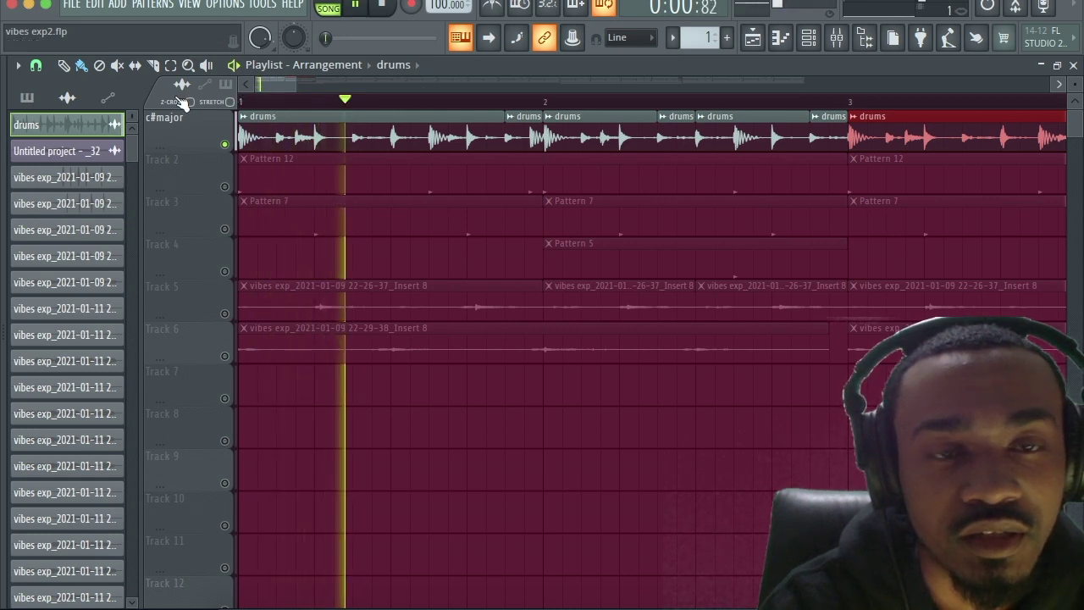
key("space")
key("space")
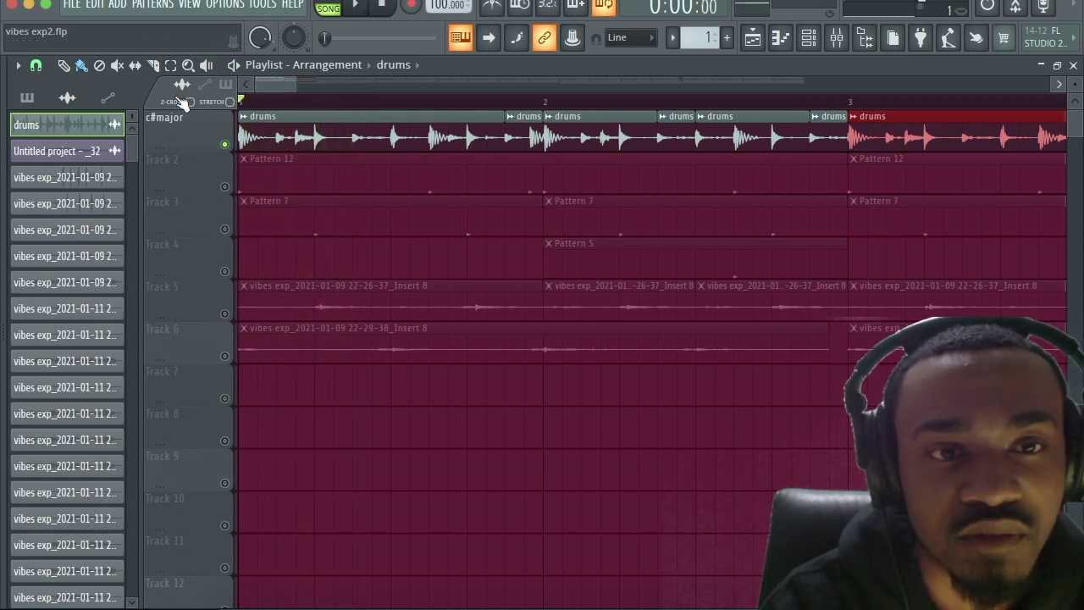
key("space")
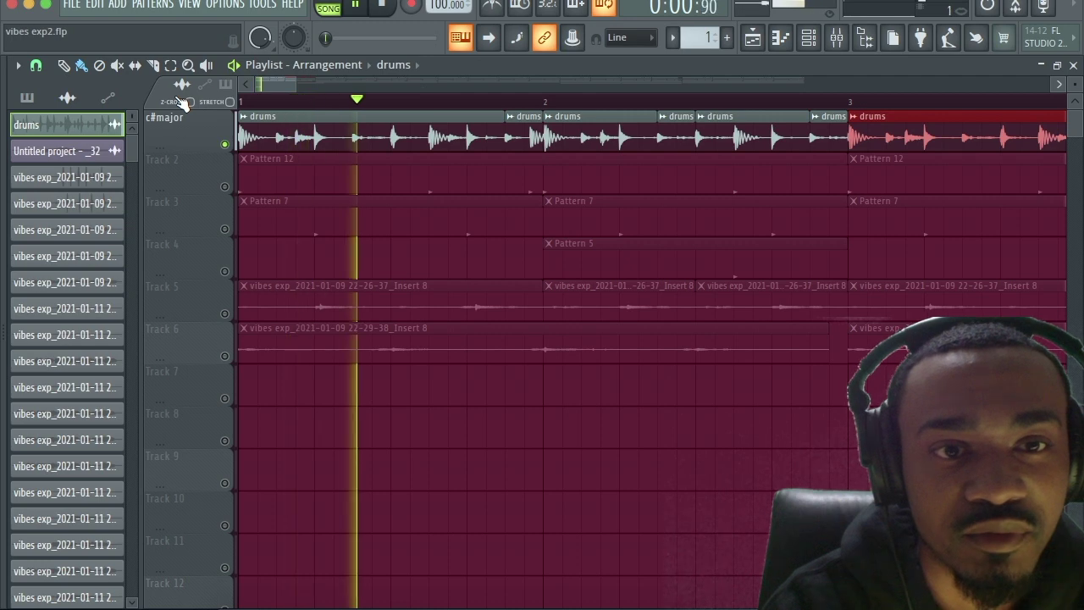
key("space")
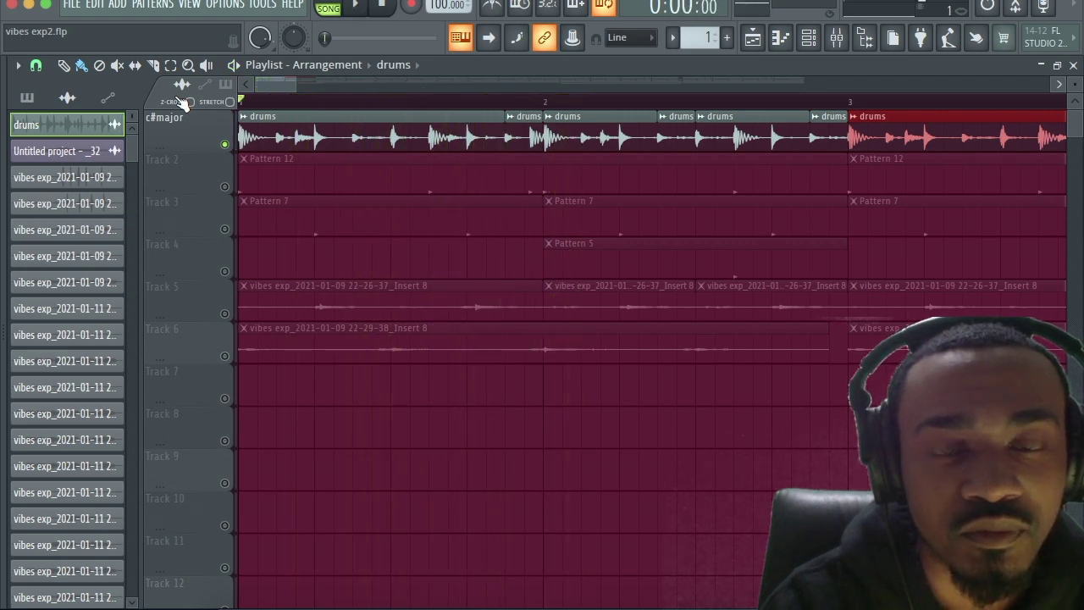
left_click(836, 38)
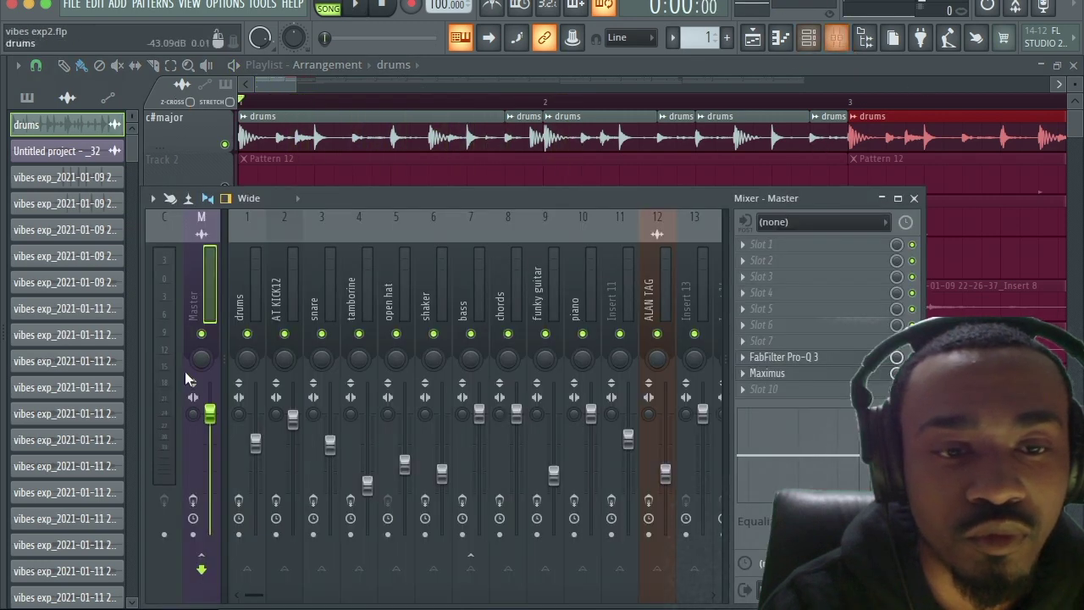
Step: Open Maximus on the drums insert and view its high, mid and low band curves
left_click(242, 313)
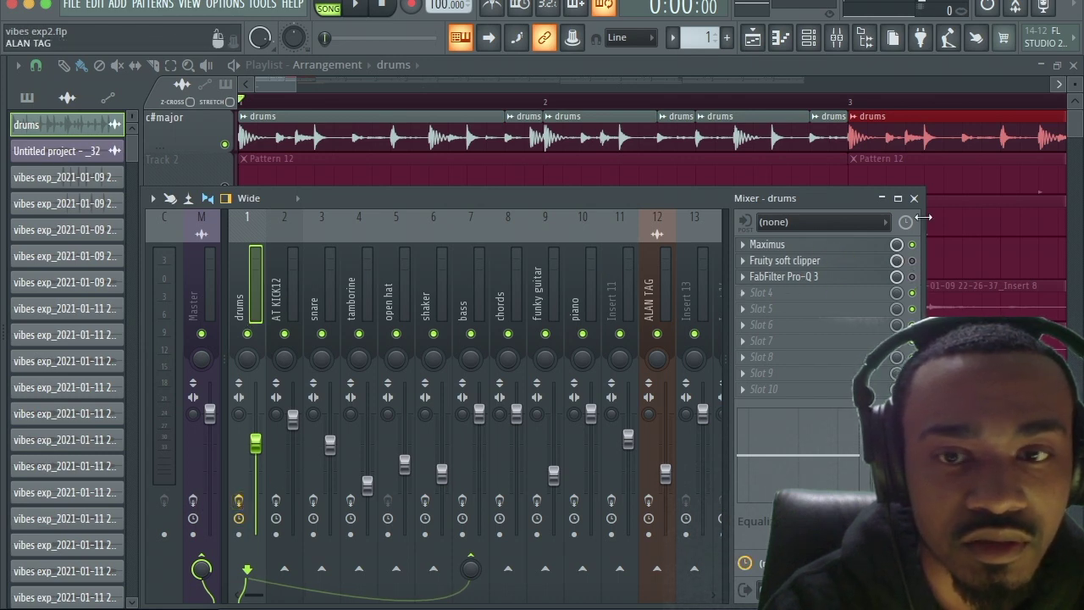
left_click(842, 250)
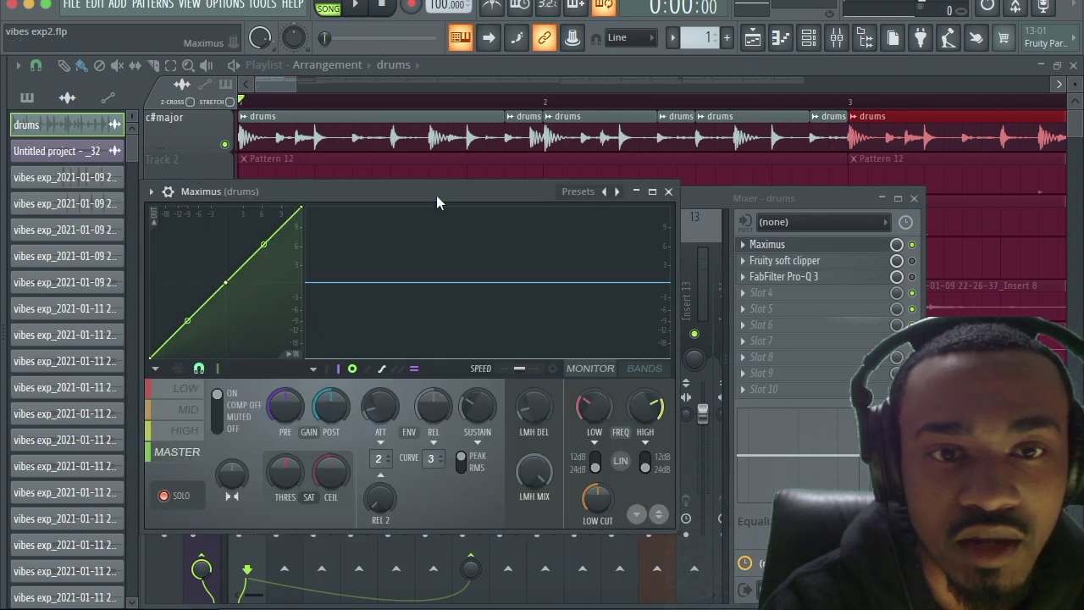
left_click_drag(437, 196, 504, 214)
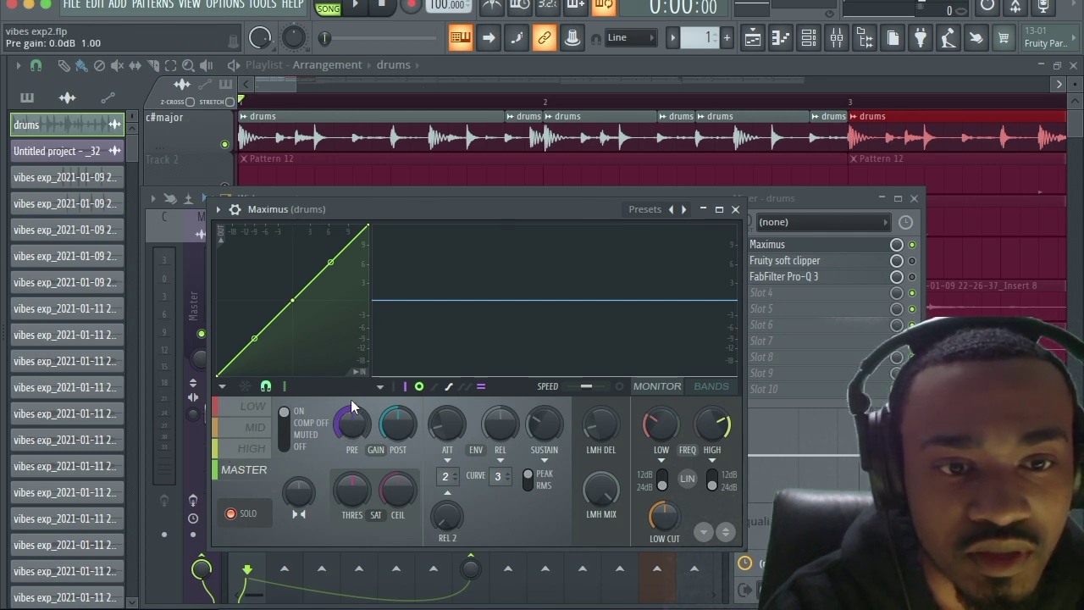
left_click(265, 452)
left_click(258, 429)
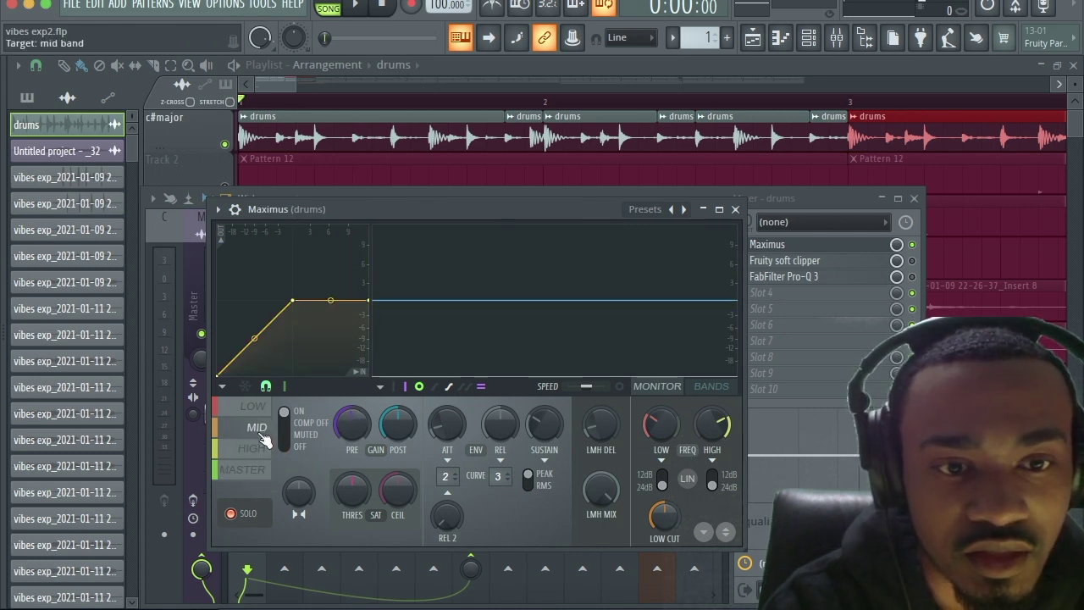
left_click(257, 408)
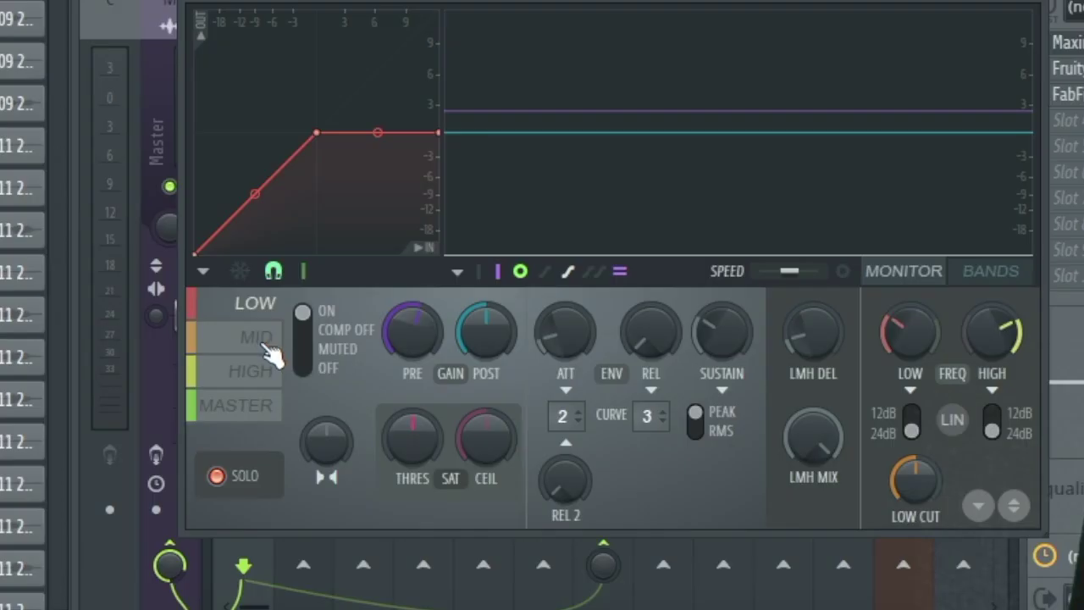
Step: Compare the drums Maximus low, mid and high bands
left_click(263, 428)
left_click(259, 409)
left_click(269, 336)
left_click(269, 381)
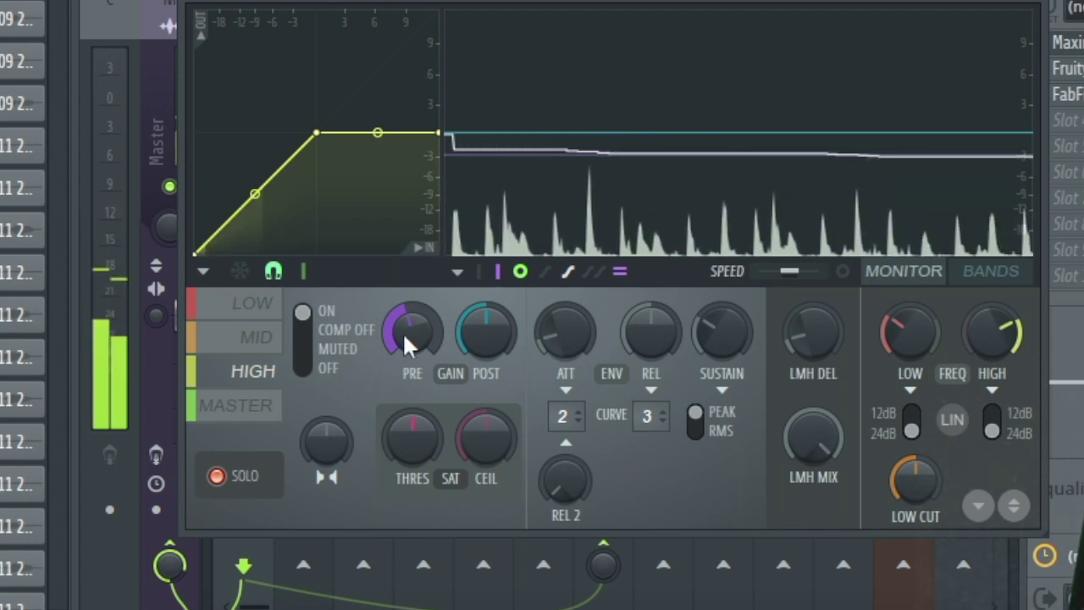
Step: Play the drums through Maximus on the mid band, then settle on the low band
left_click(239, 339)
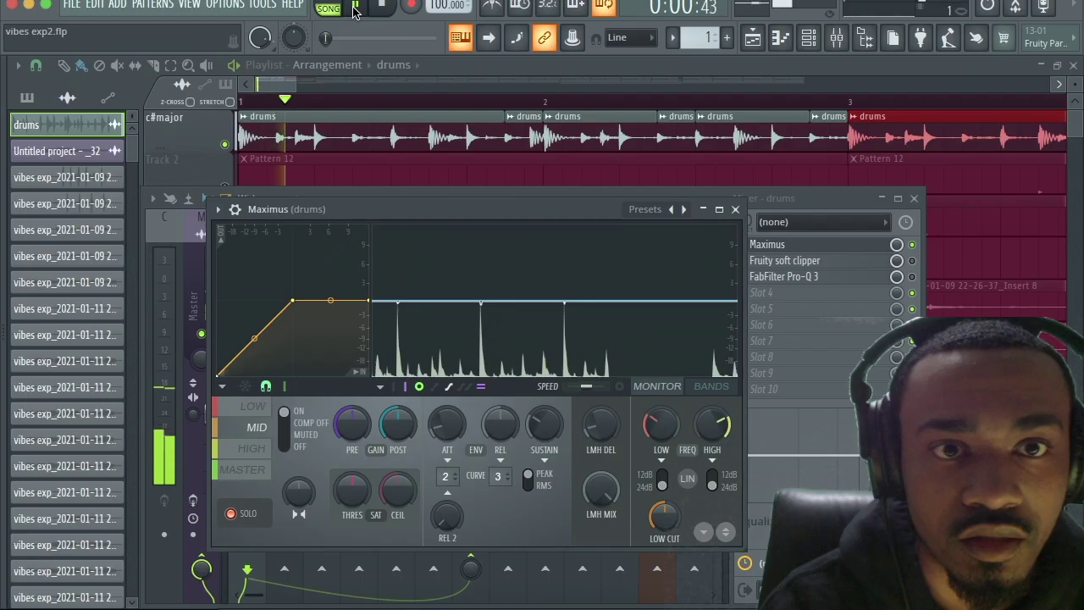
left_click(354, 9)
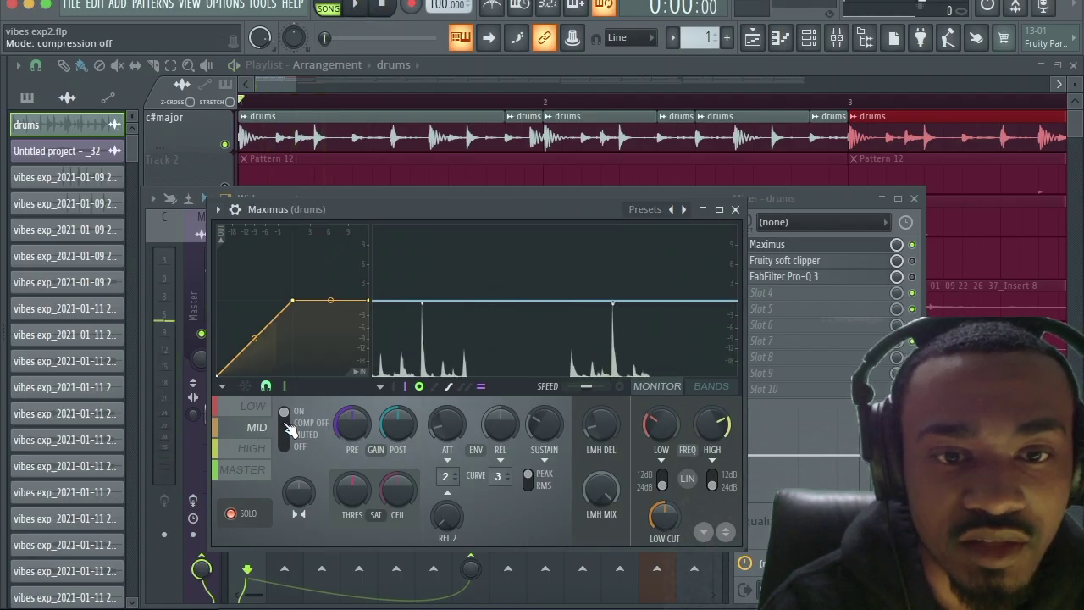
key("space")
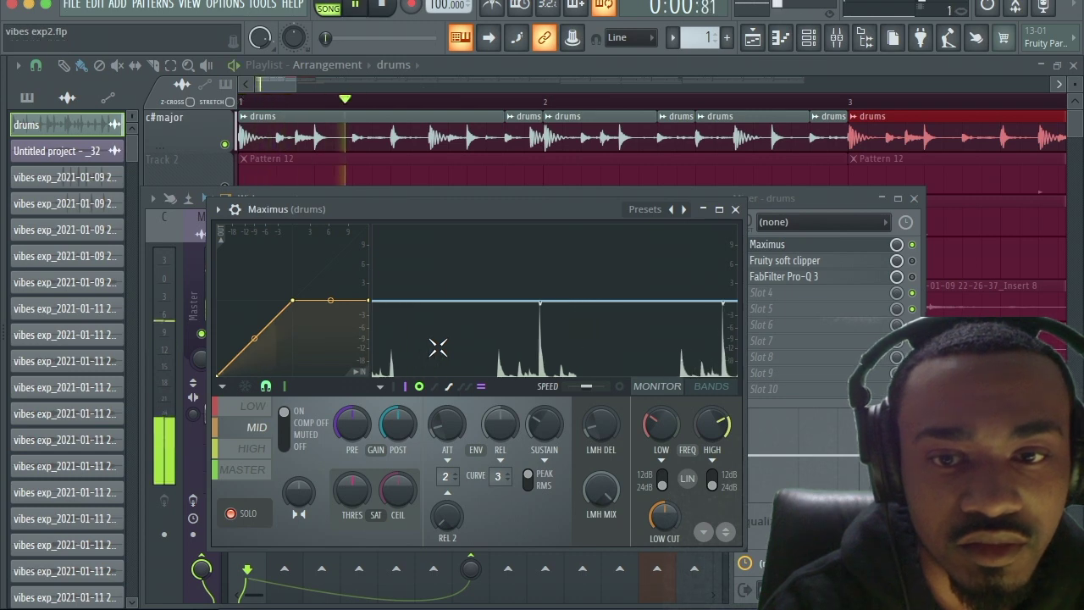
key("space")
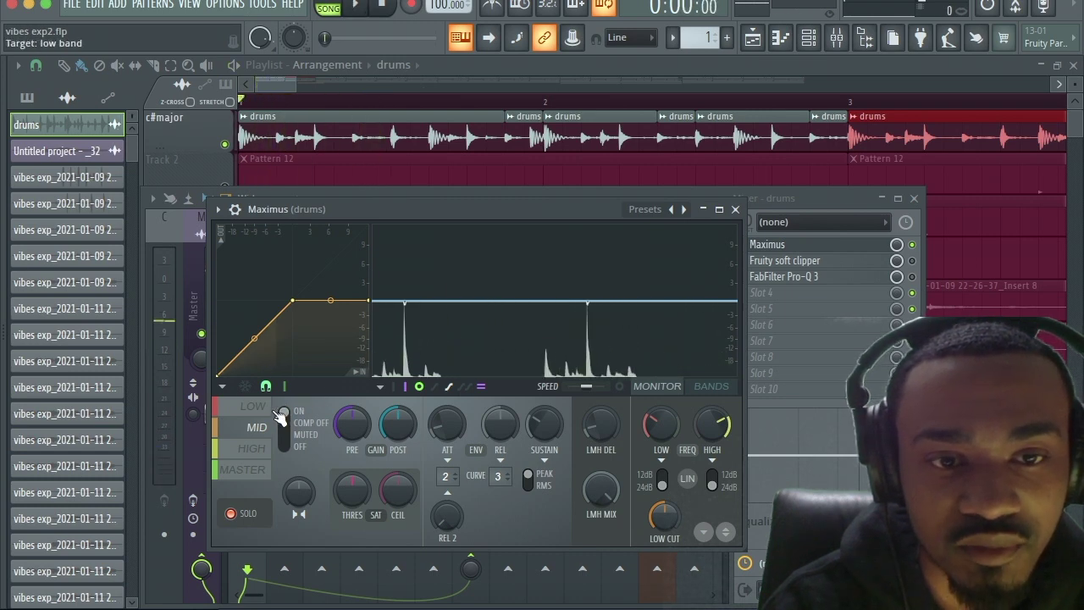
key("space")
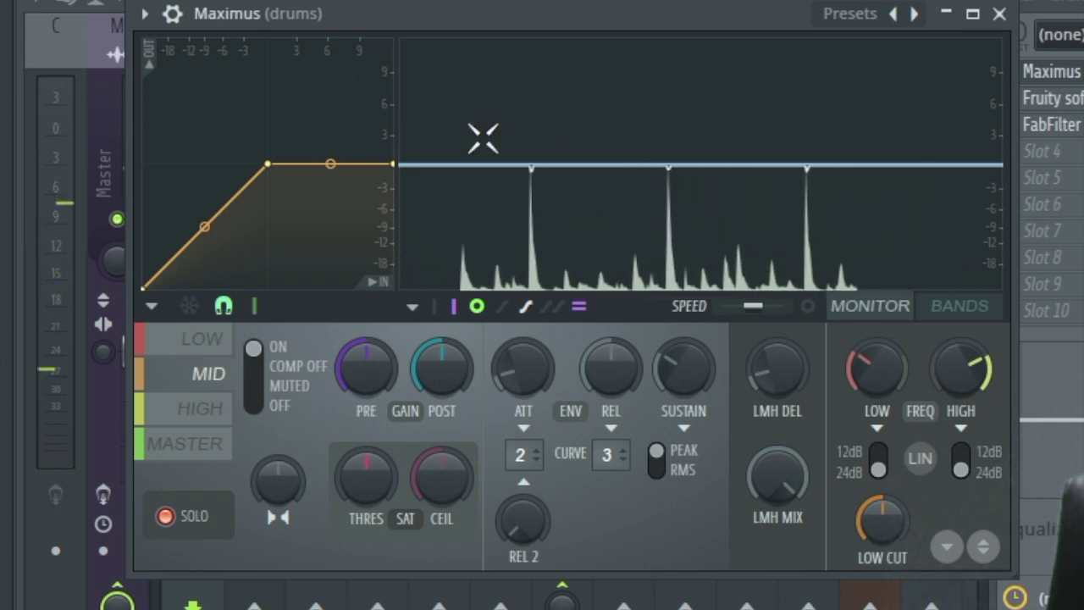
left_click(203, 342)
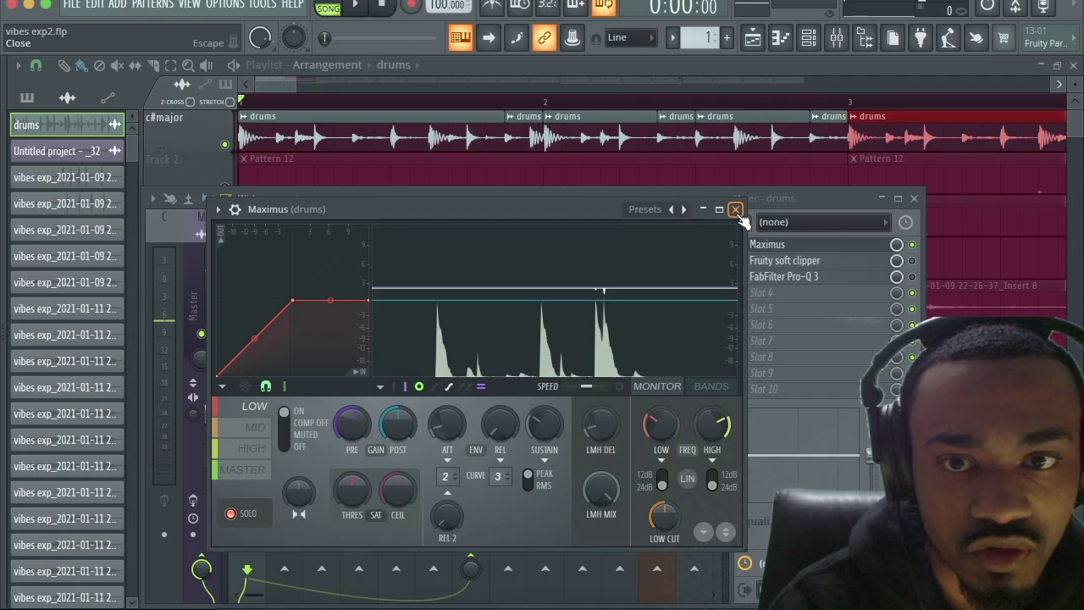
Step: Close Maximus, briefly play the beat, and select the AT KICK12 insert before hiding the mixer
left_click(999, 14)
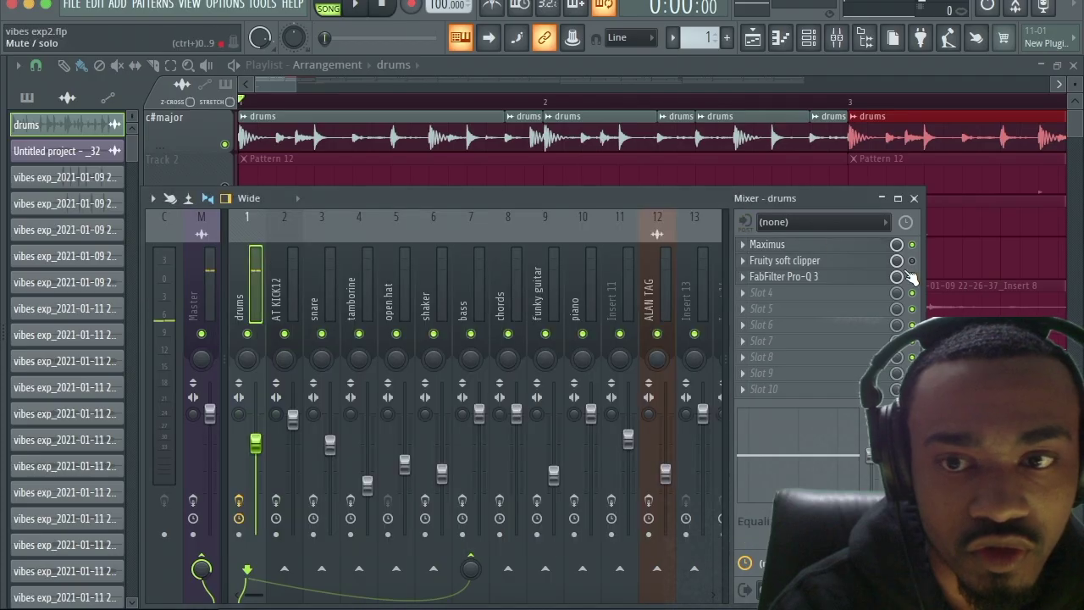
key("space")
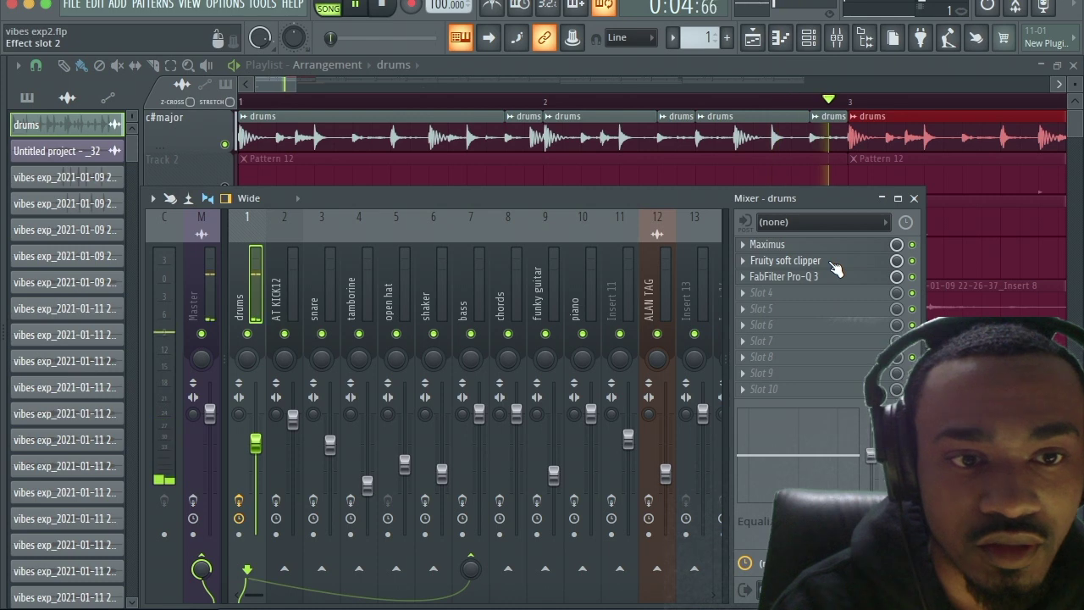
key("space")
left_click(282, 290)
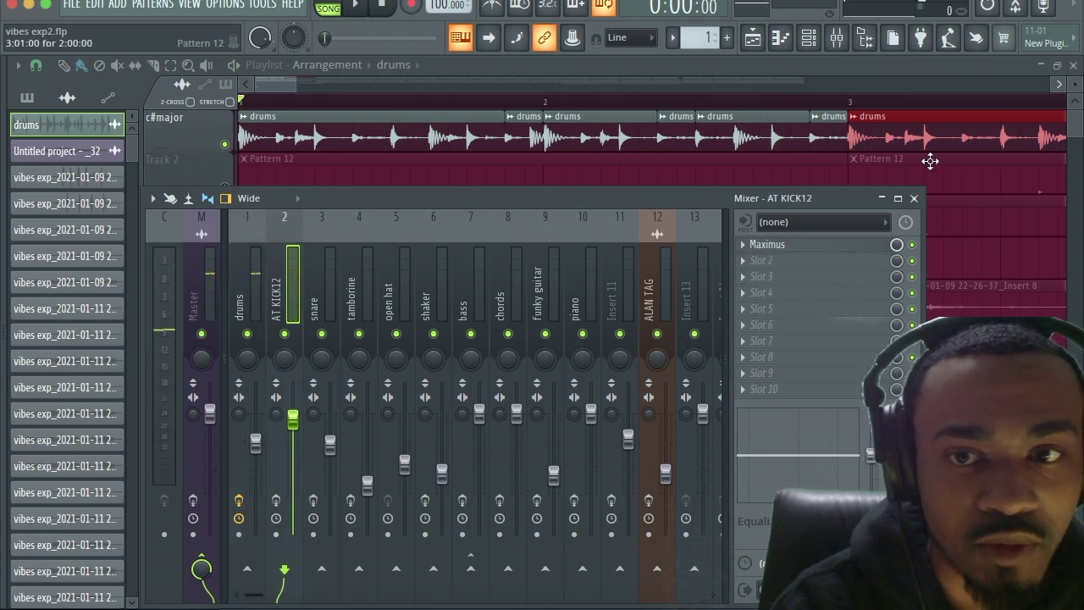
left_click(914, 199)
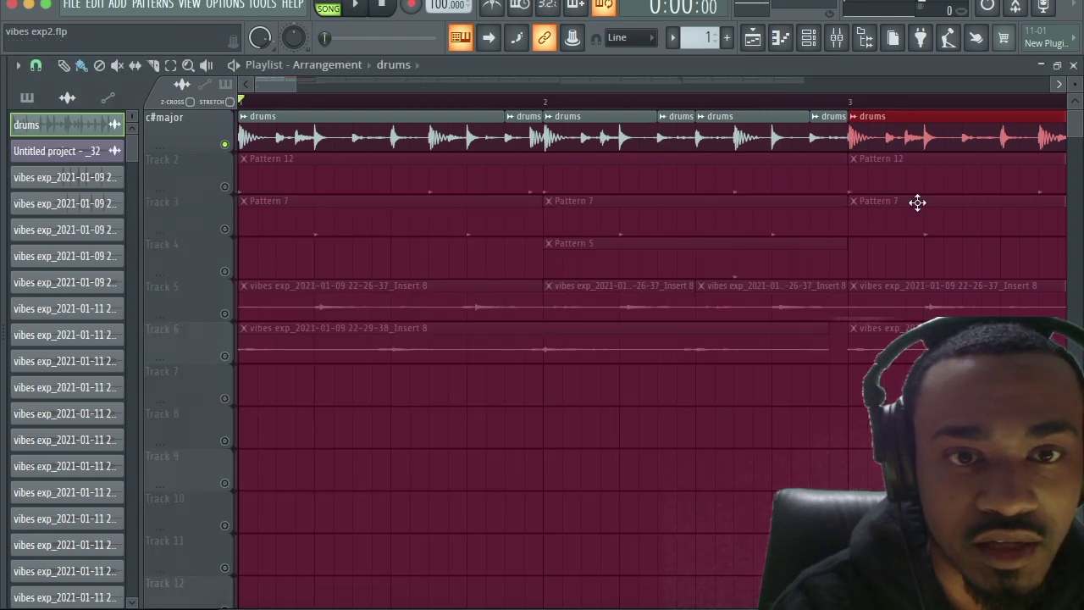
Step: Unmute the Pattern 12 kick track and audition the start of the beat
left_click(225, 186)
key("space")
key("space")
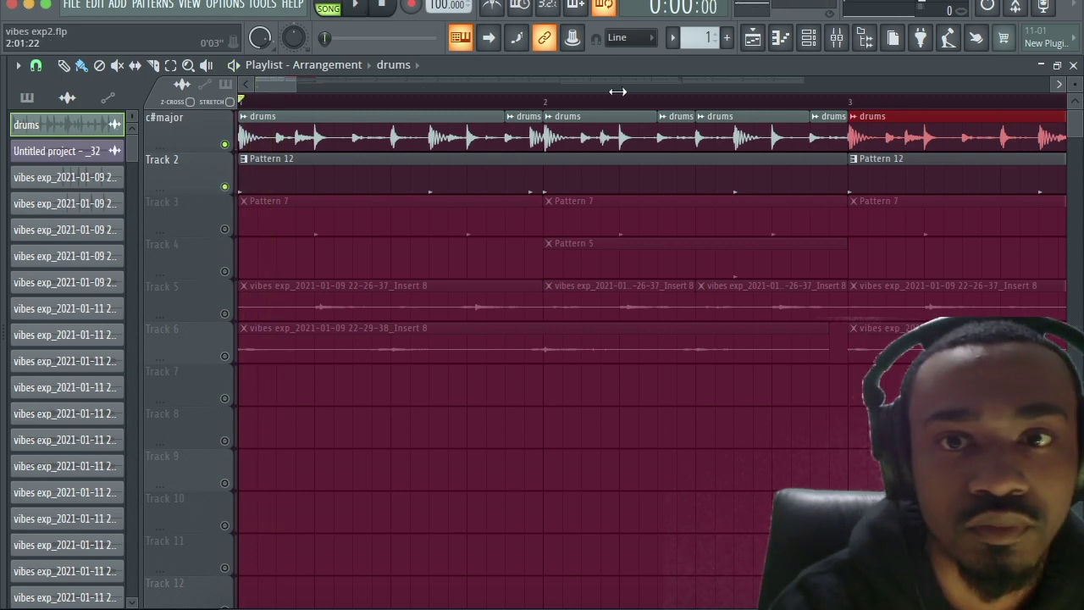
left_click(842, 44)
key("space")
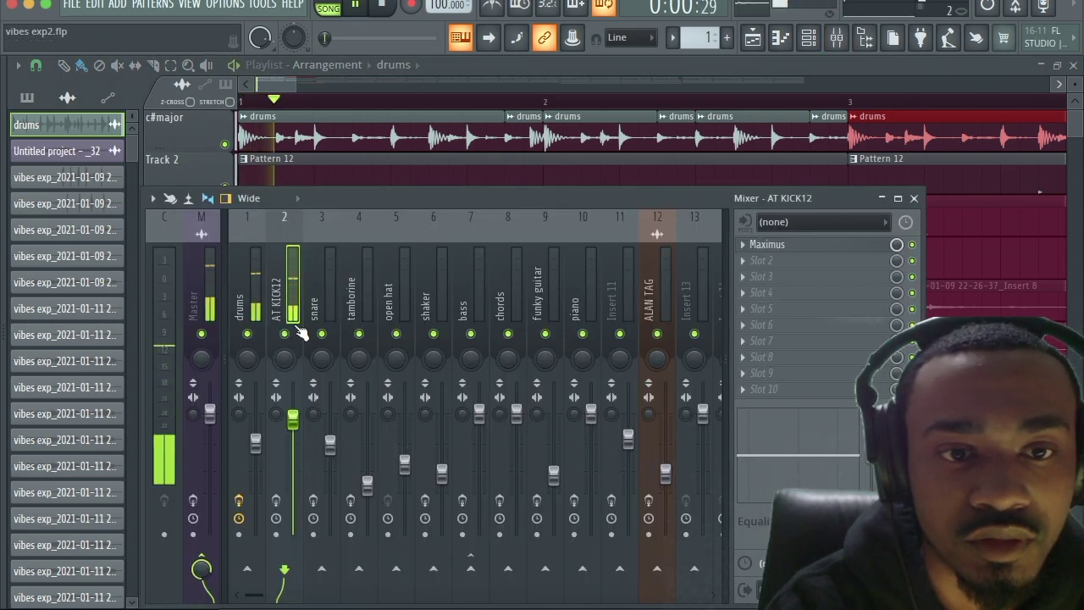
Step: Check the master band of the drums insert's Maximus
left_click(252, 309)
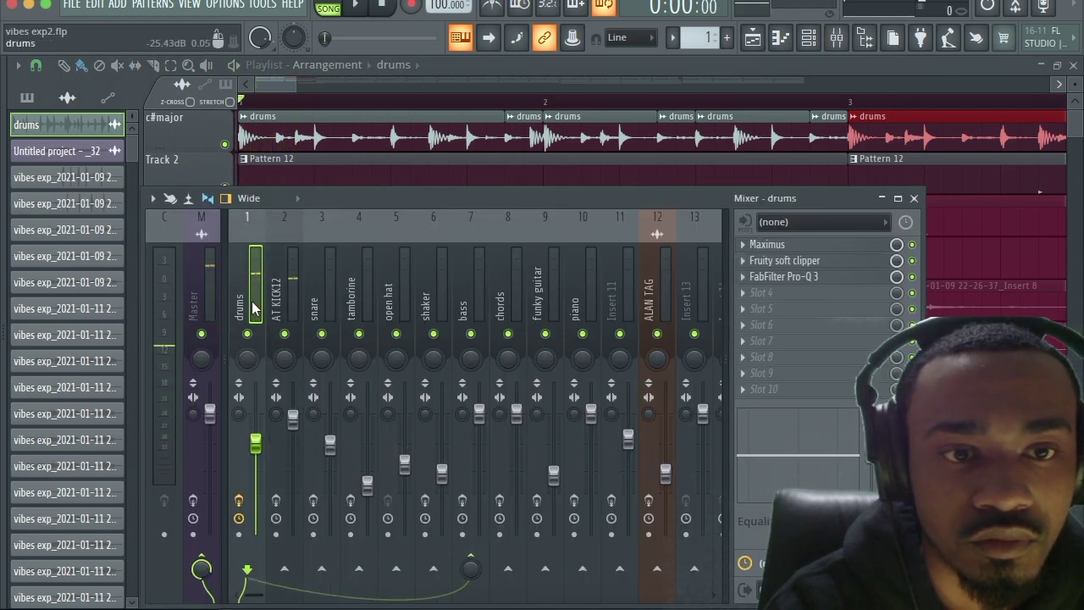
left_click(784, 244)
left_click(256, 469)
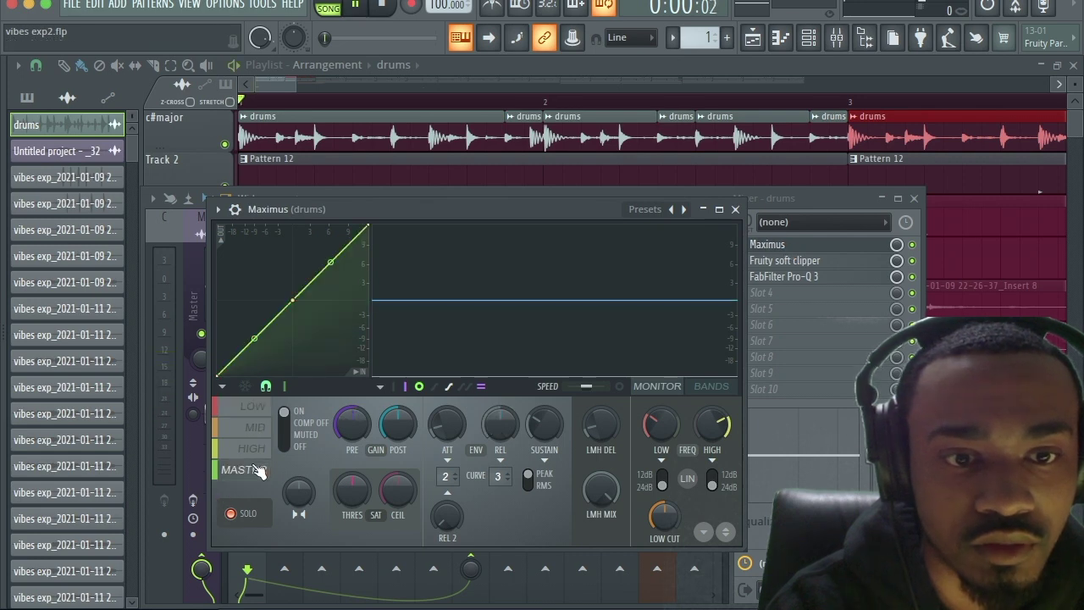
left_click(734, 208)
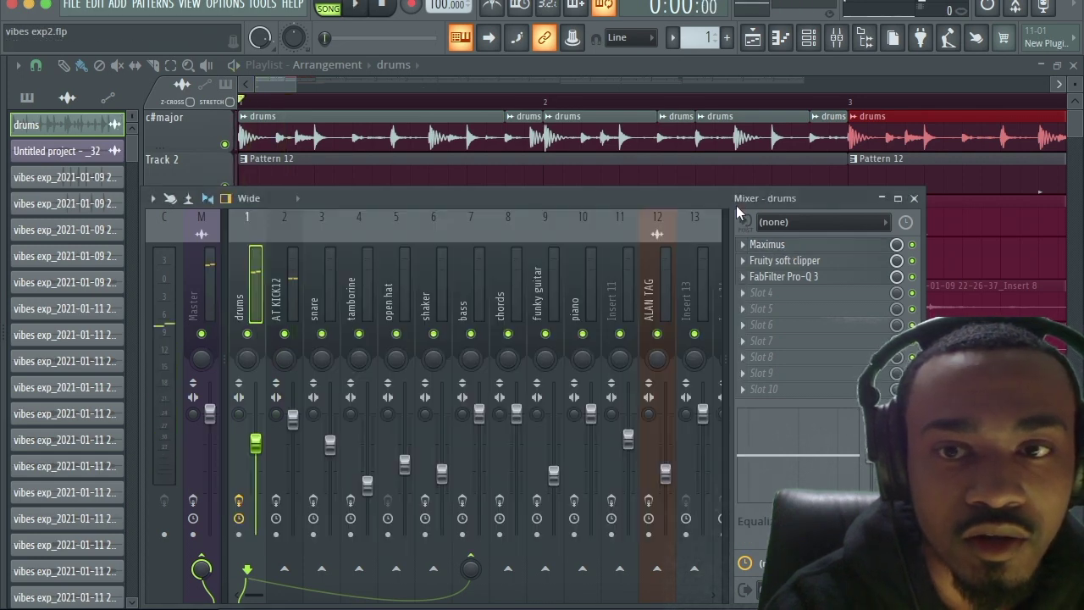
Step: Compare the beat with the drums audio track muted and unmuted
left_click(225, 146)
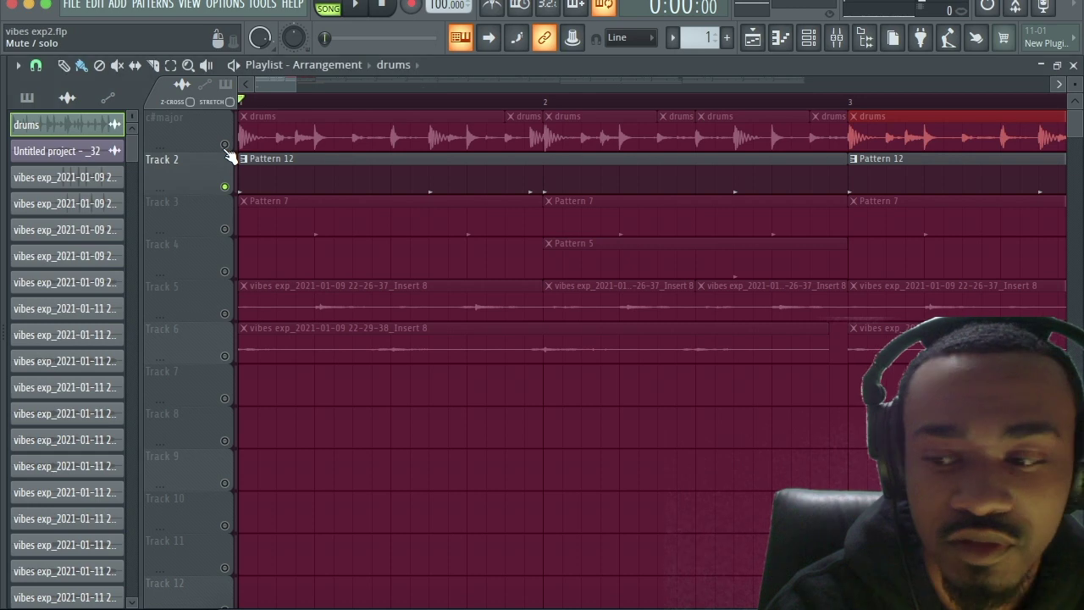
key("space")
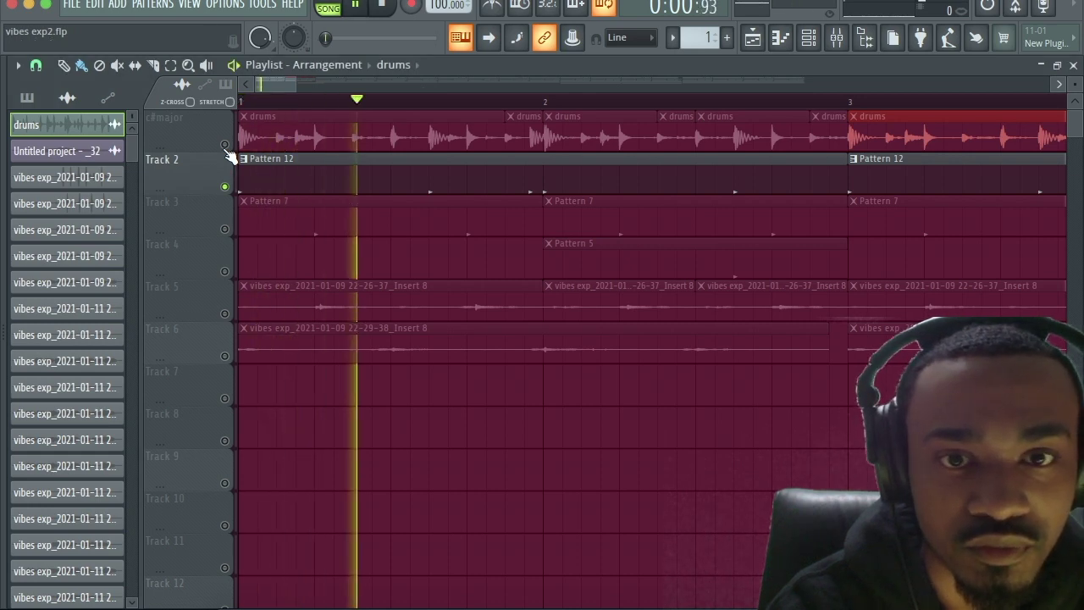
left_click(837, 39)
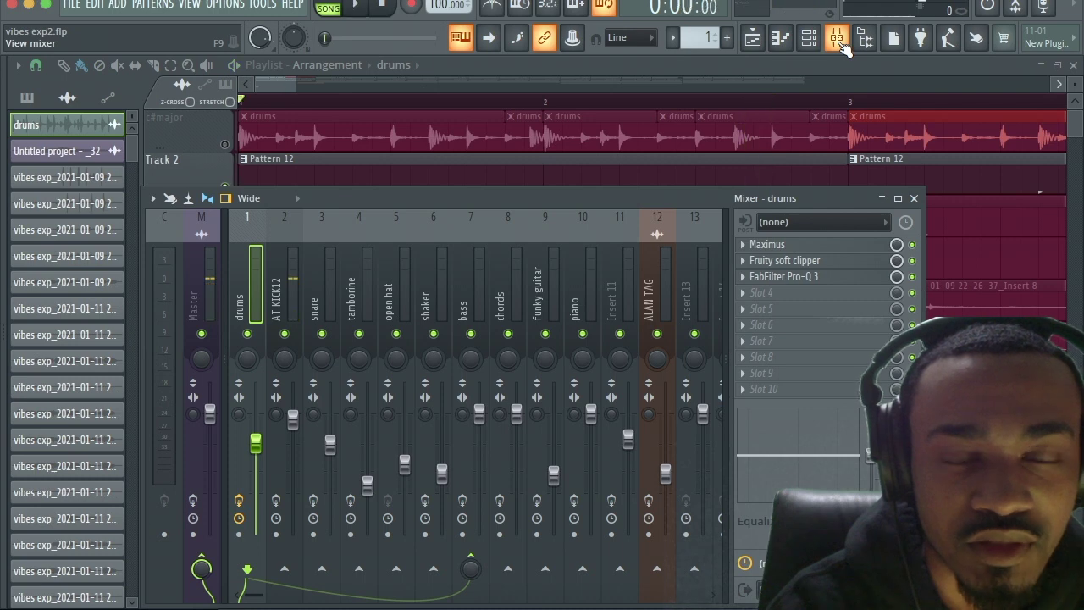
left_click(225, 145)
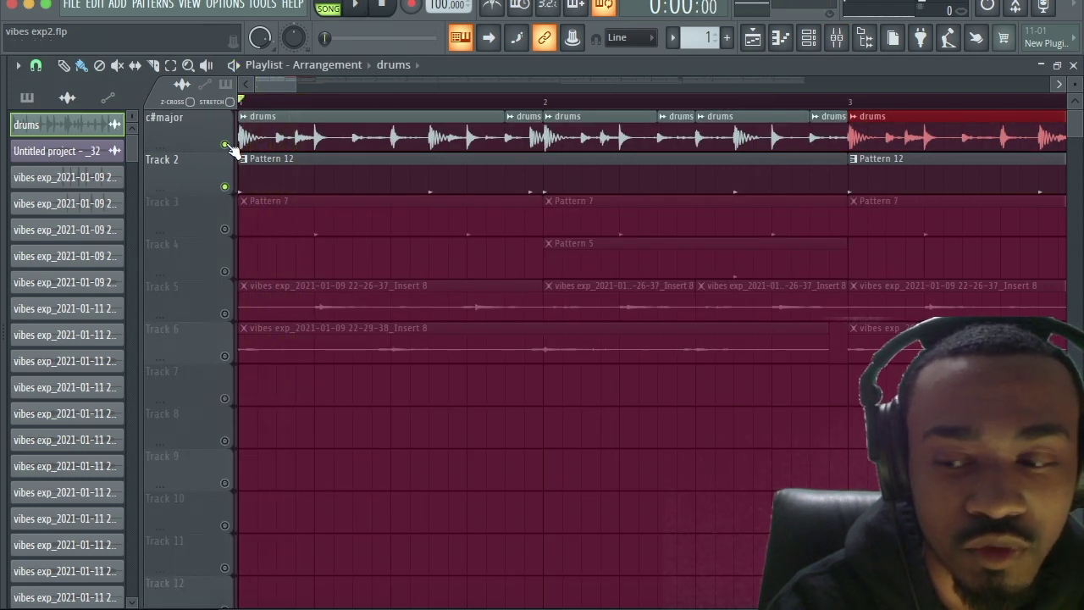
key("space")
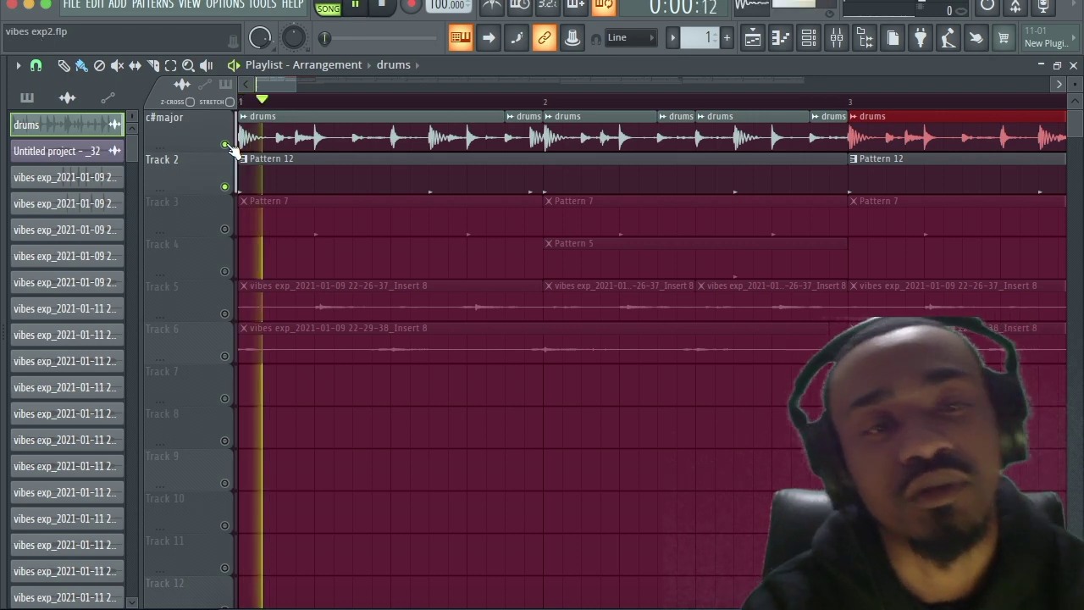
key("space")
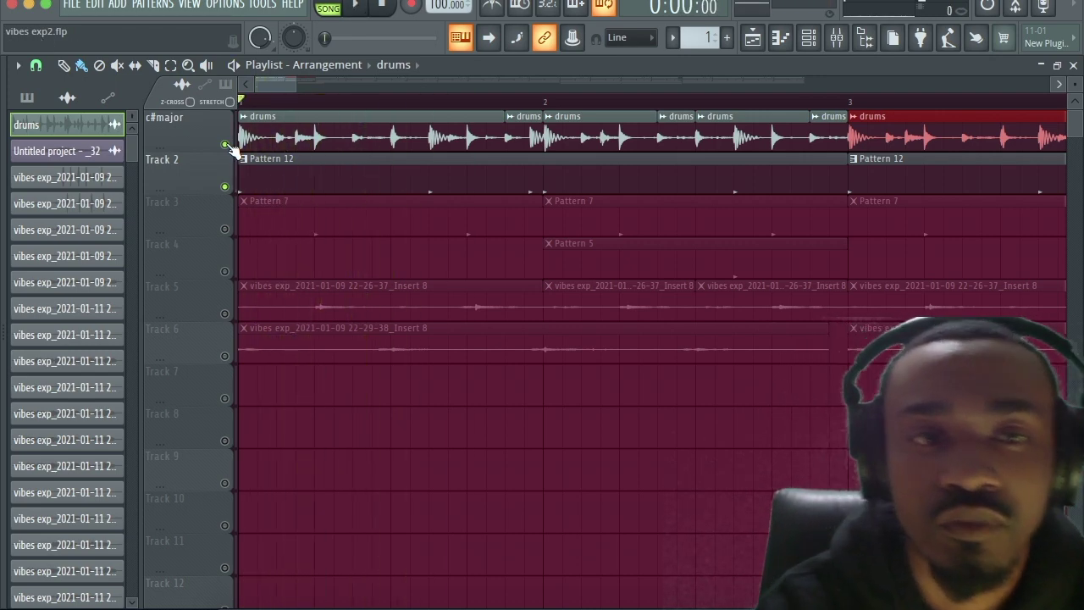
Step: Mute the drums audio track and select the AT KICK12 insert in the mixer
left_click(225, 145)
left_click(841, 41)
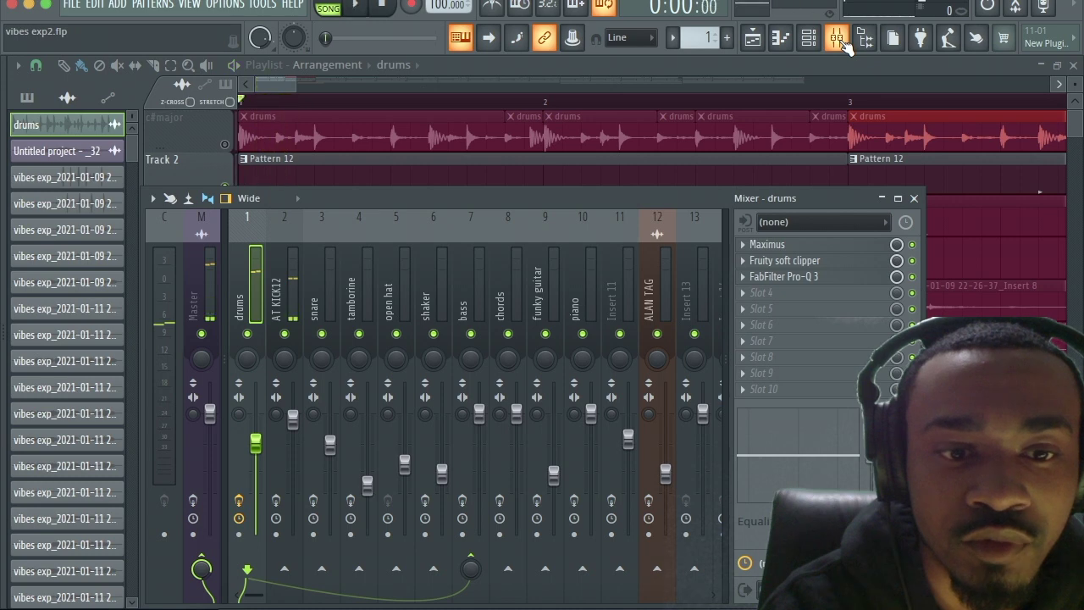
left_click(280, 310)
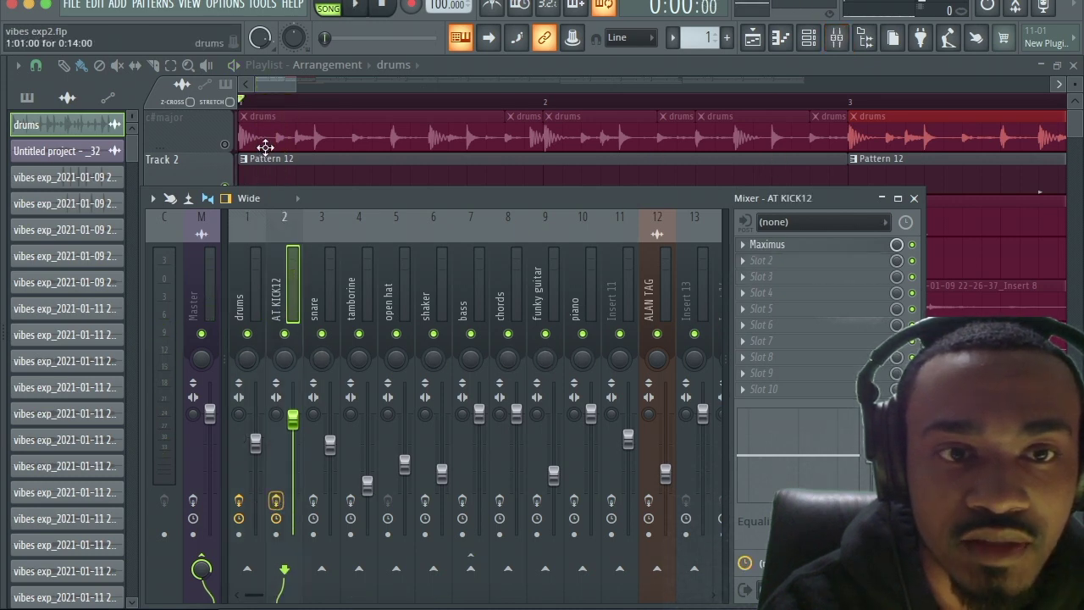
Step: Reset the AT KICK12 Maximus to its Default preset and audition the beat
left_click(745, 251)
mouse_move(767, 251)
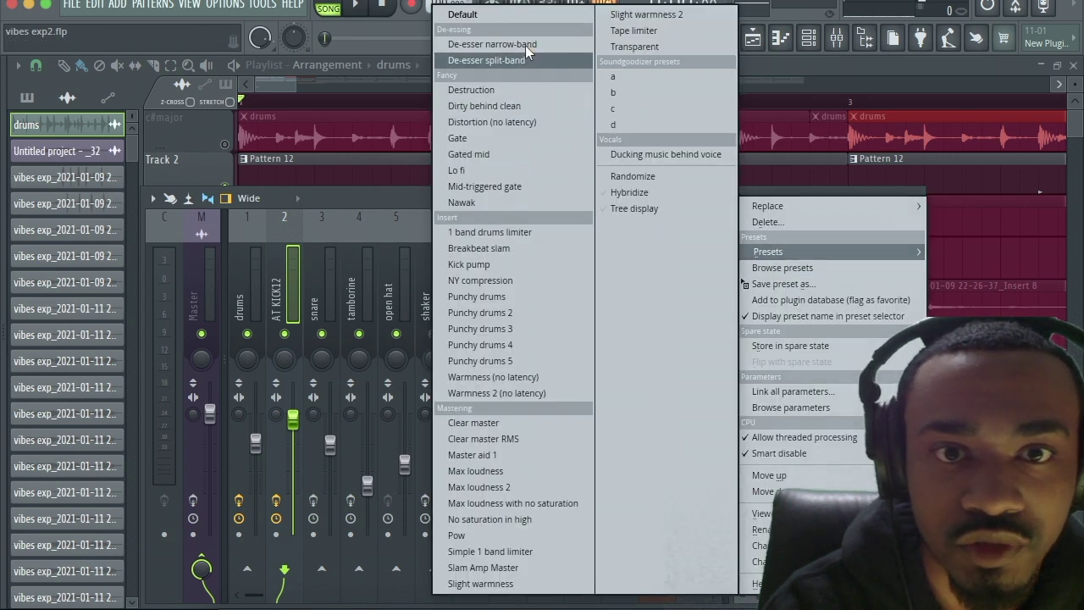
left_click(501, 17)
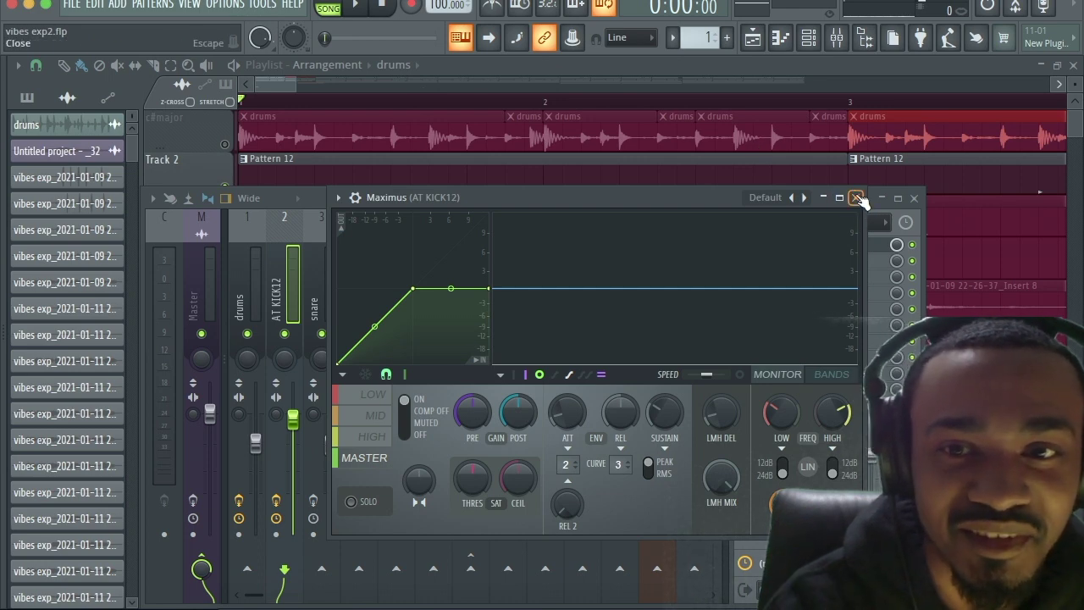
left_click(856, 197)
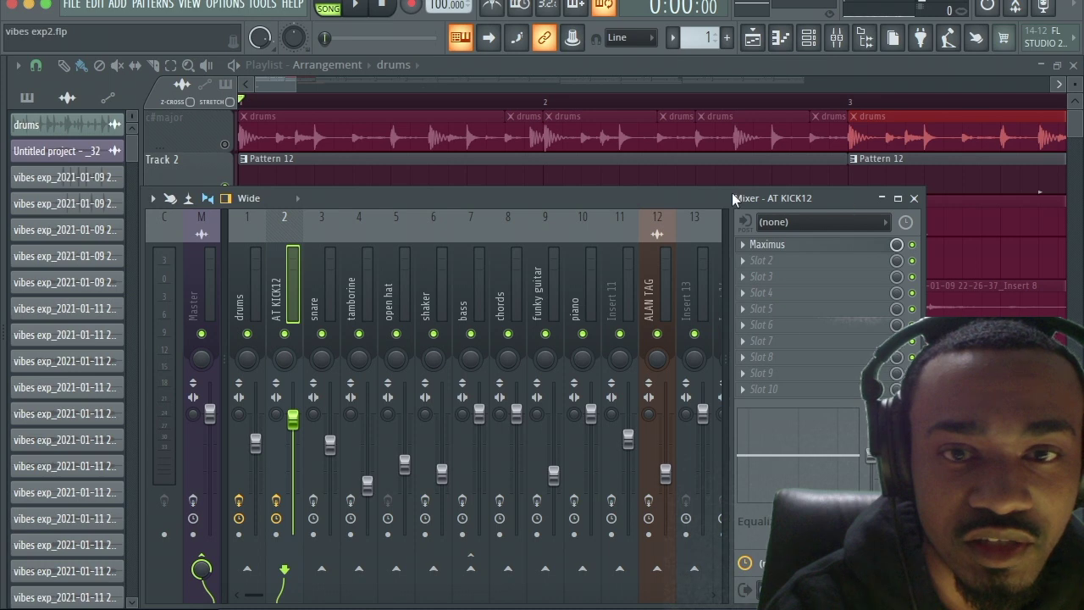
left_click(355, 7)
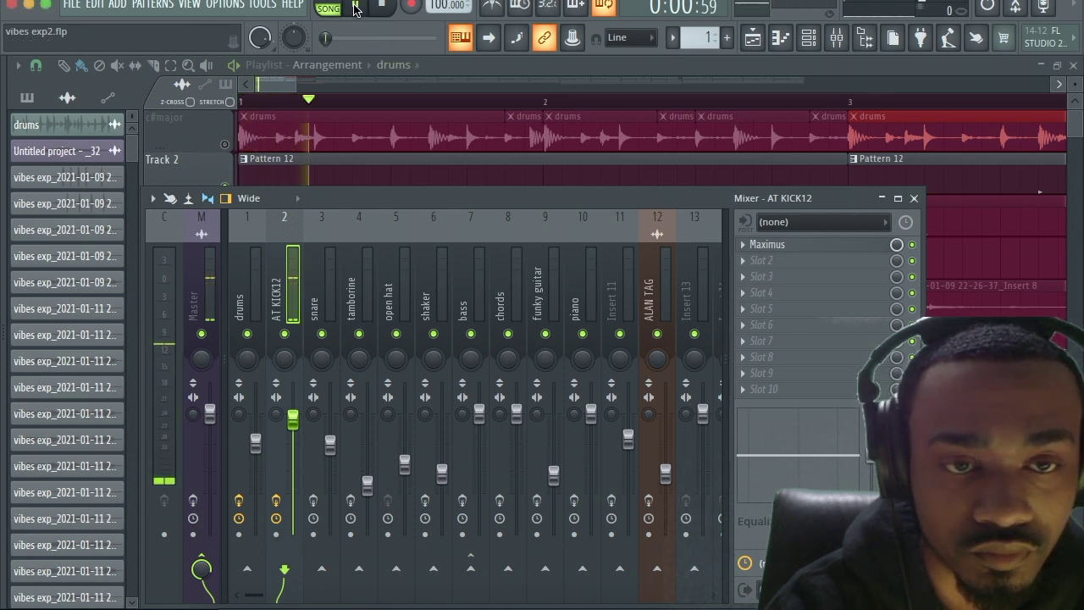
left_click(381, 5)
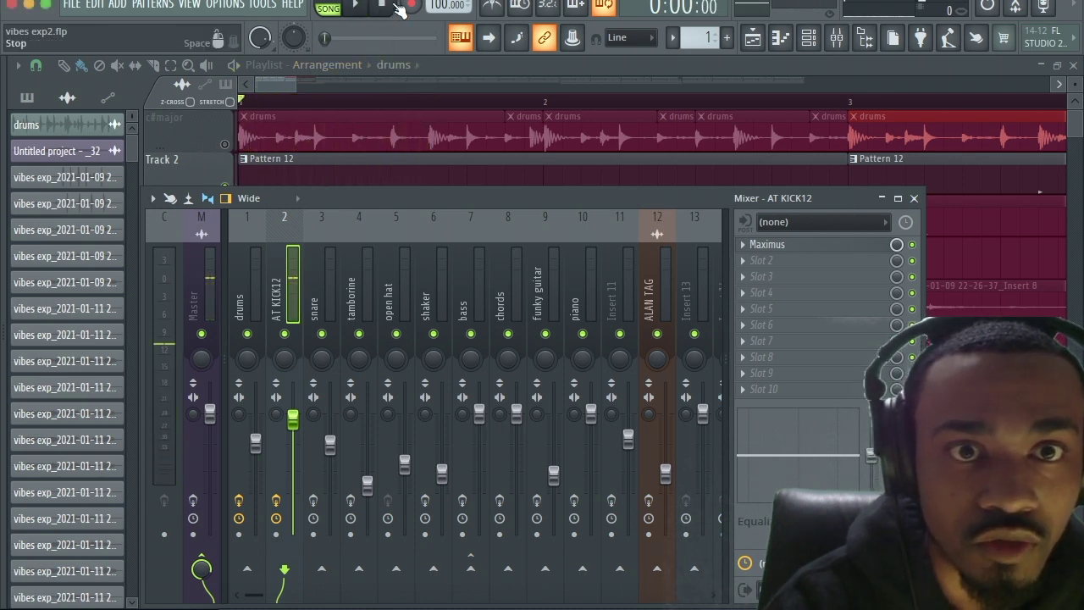
Step: Unmute the drums audio track and reopen the AT KICK12 Maximus while the beat plays
left_click(227, 146)
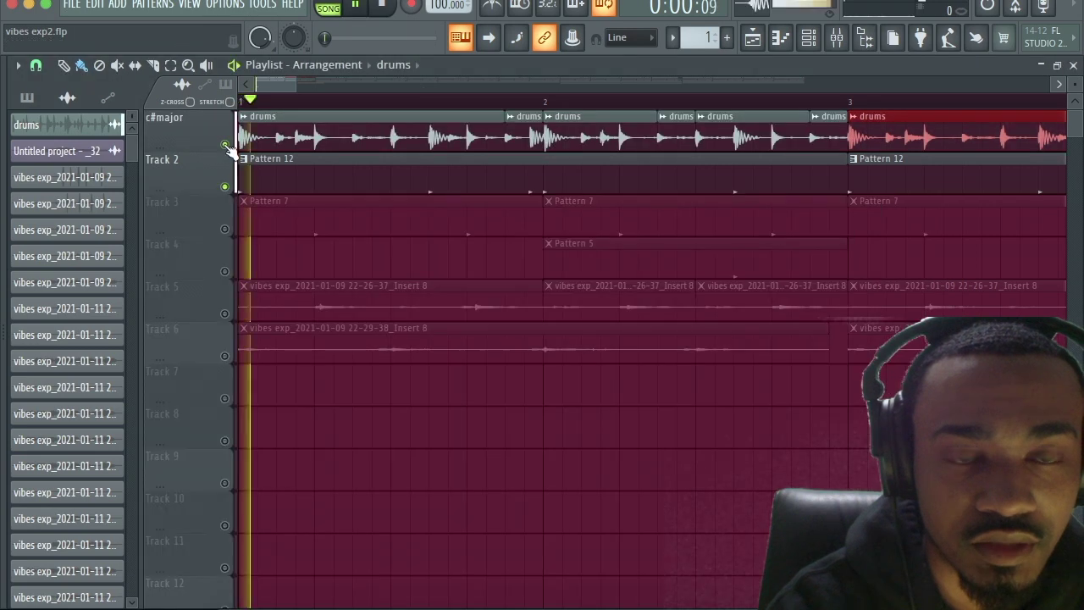
key("space")
left_click(835, 37)
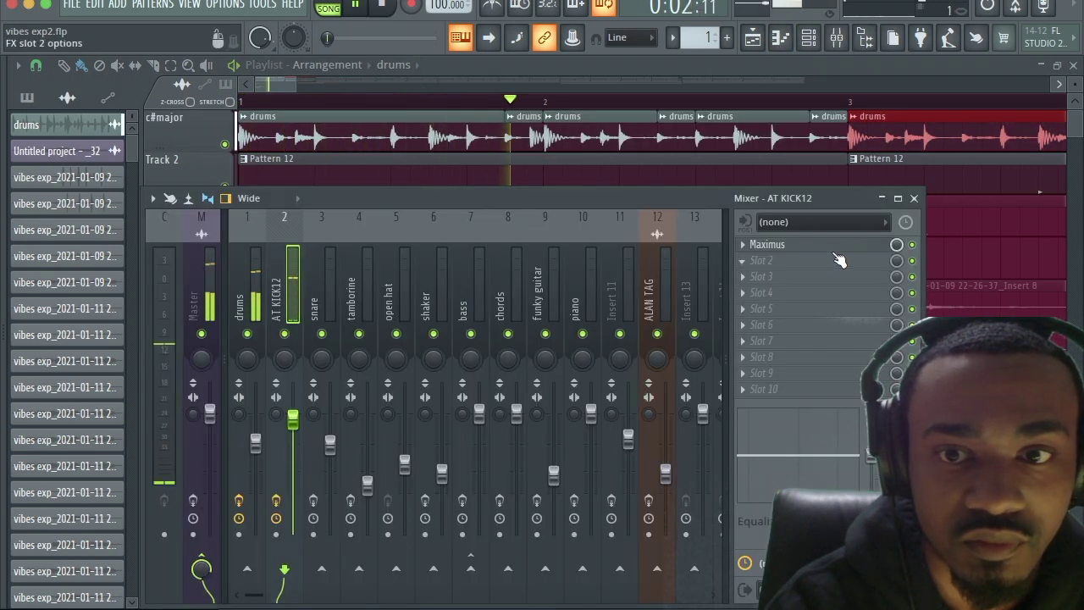
left_click(767, 244)
key("space")
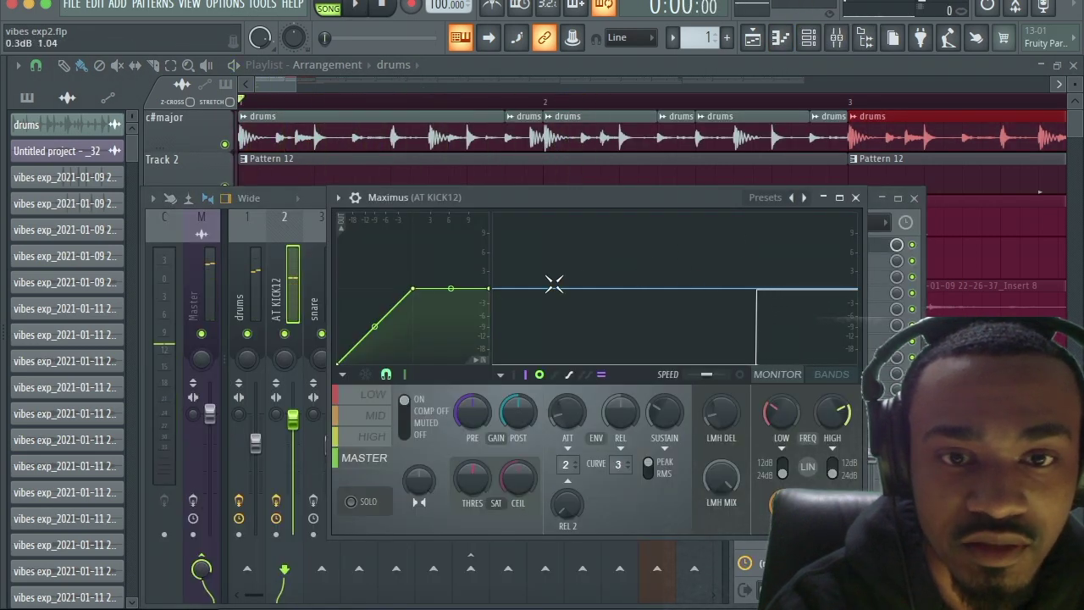
Step: Audition the beat through the kick's Maximus, view its high band, and mute the drums insert
key("space")
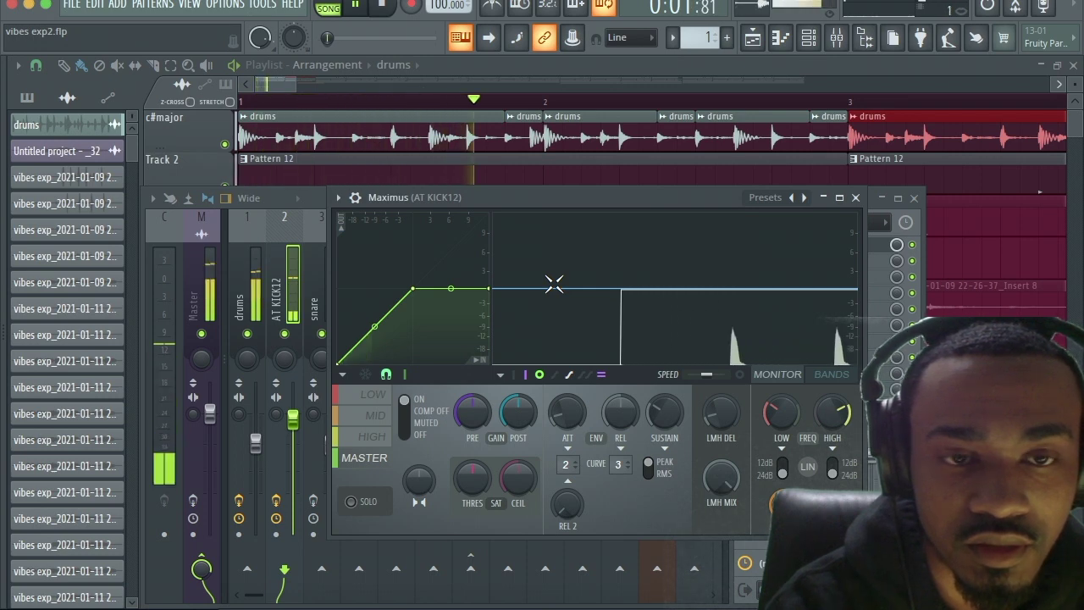
key("space")
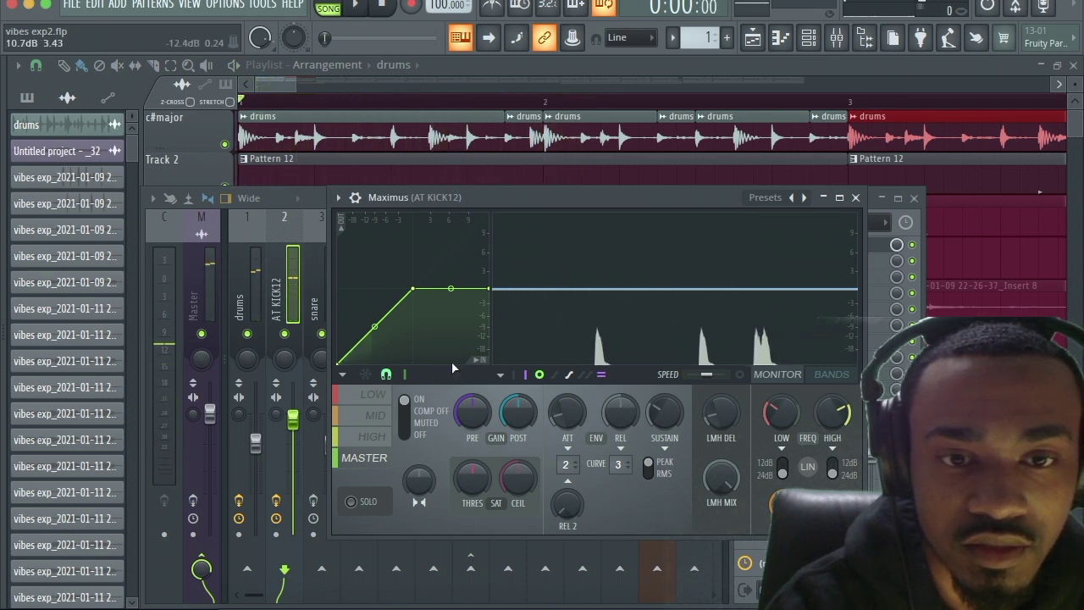
key("space")
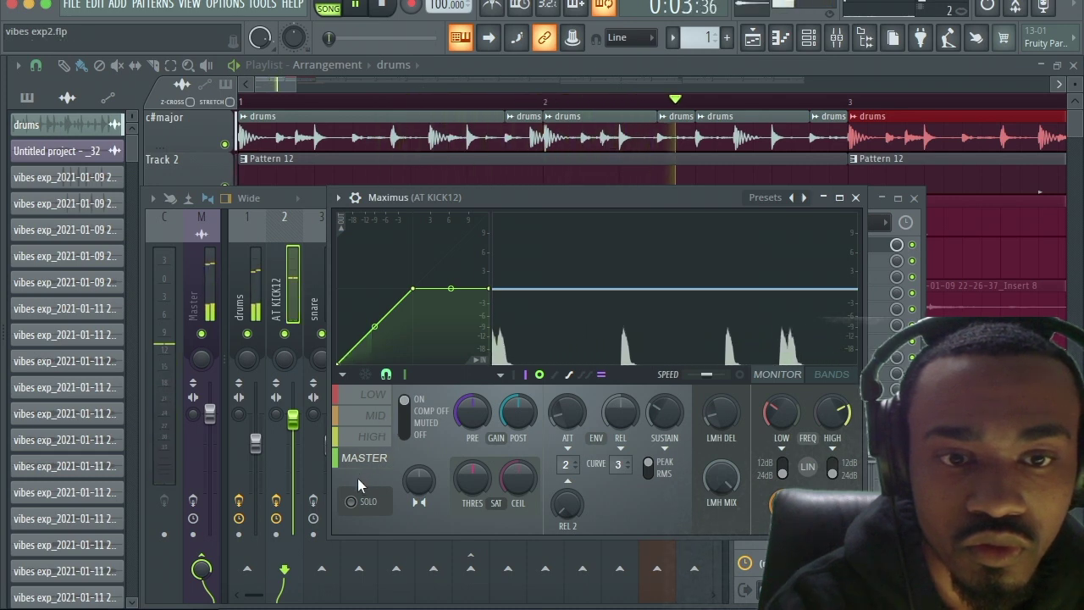
key("space")
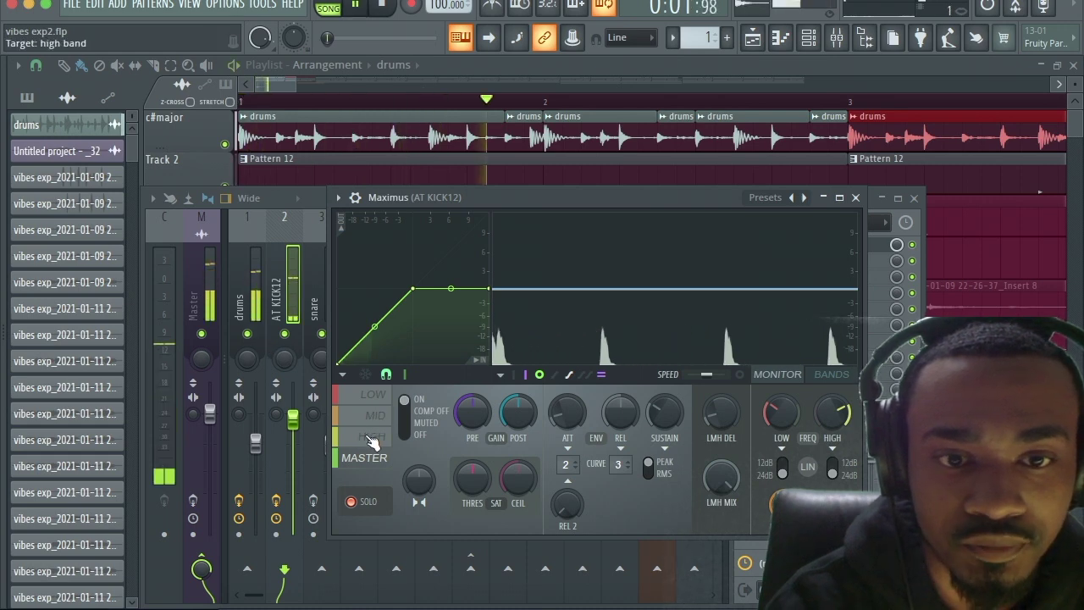
left_click(373, 439)
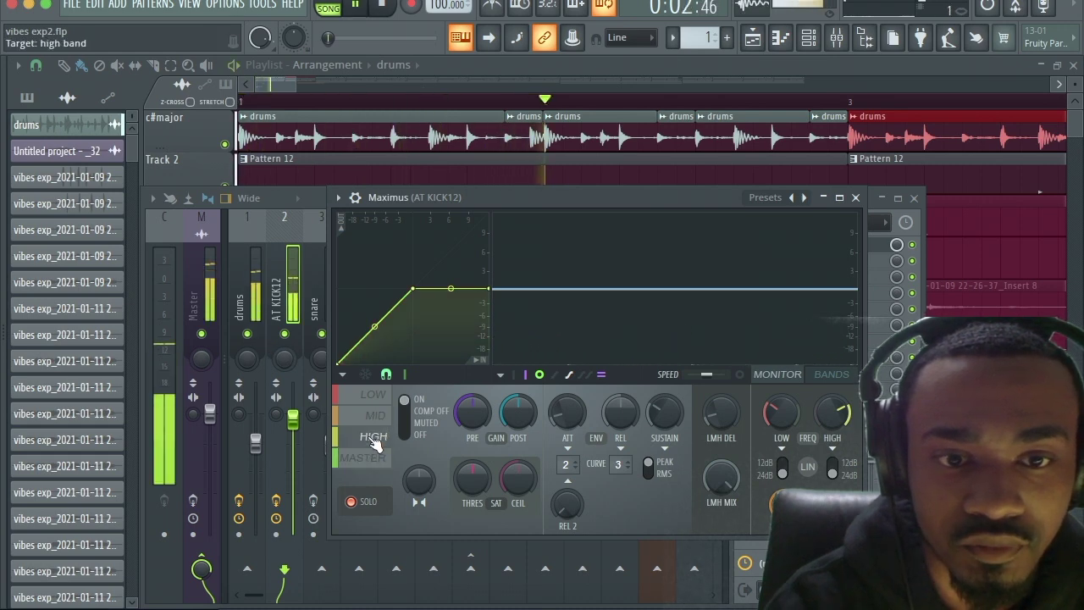
left_click(247, 333)
key("space")
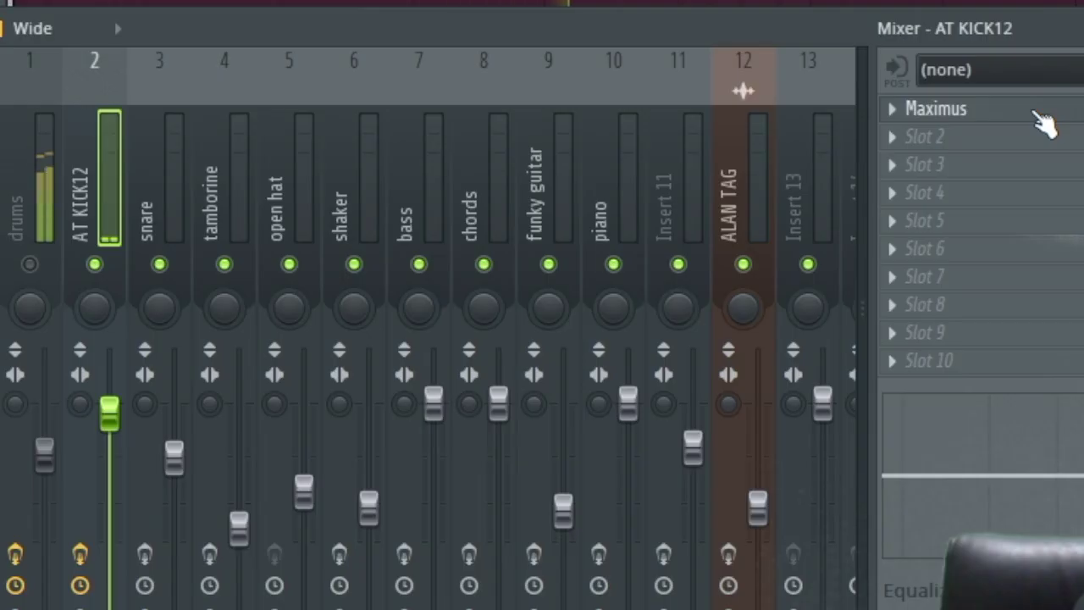
Step: Turn the kick Maximus low-band pre-gain to minimum after checking the mid band
left_click(1040, 118)
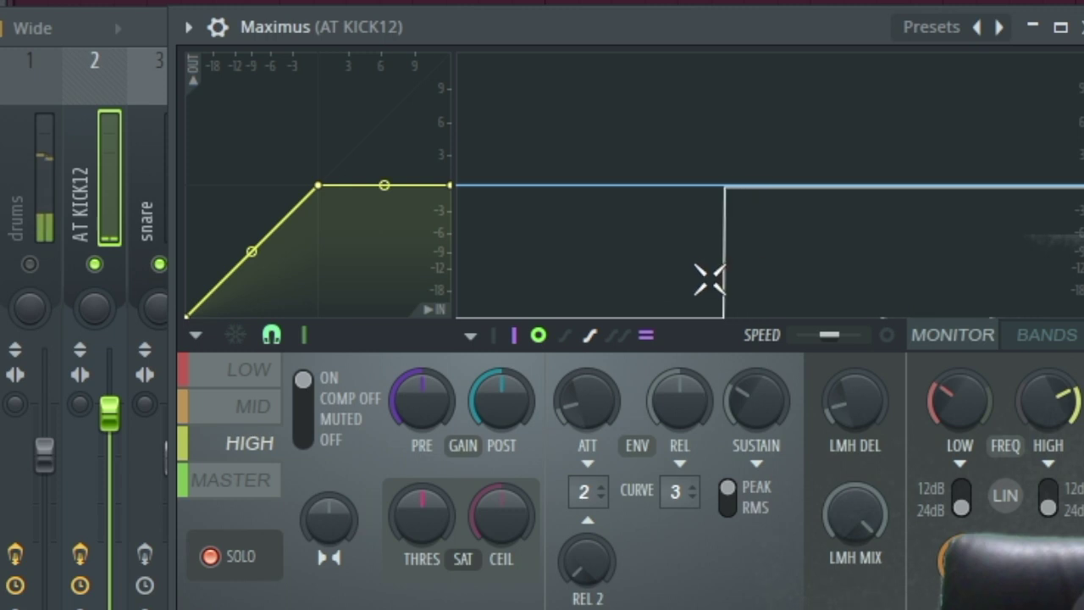
left_click(272, 416)
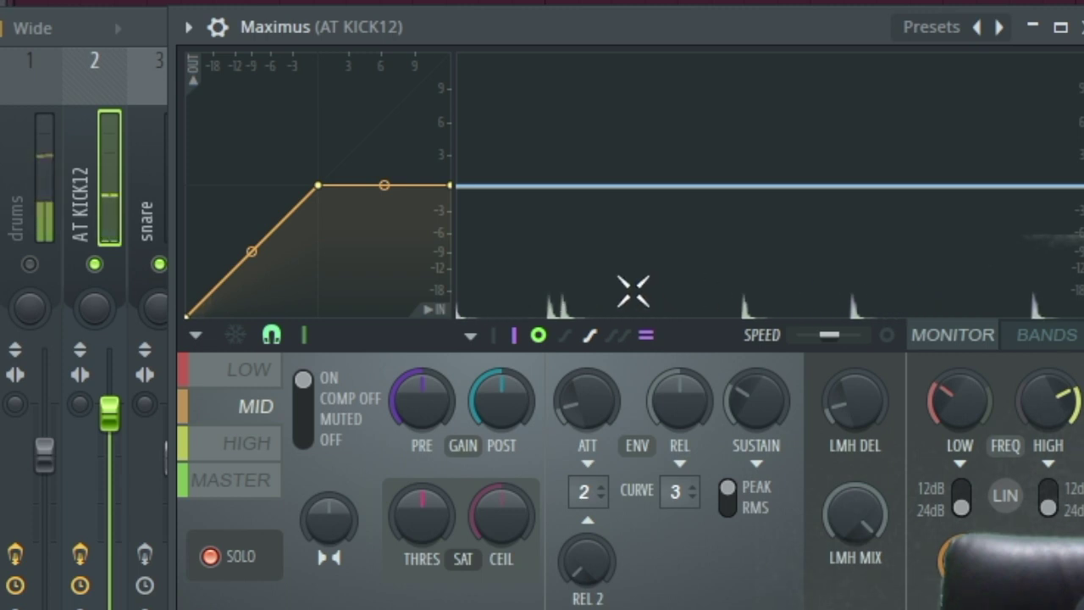
left_click(265, 372)
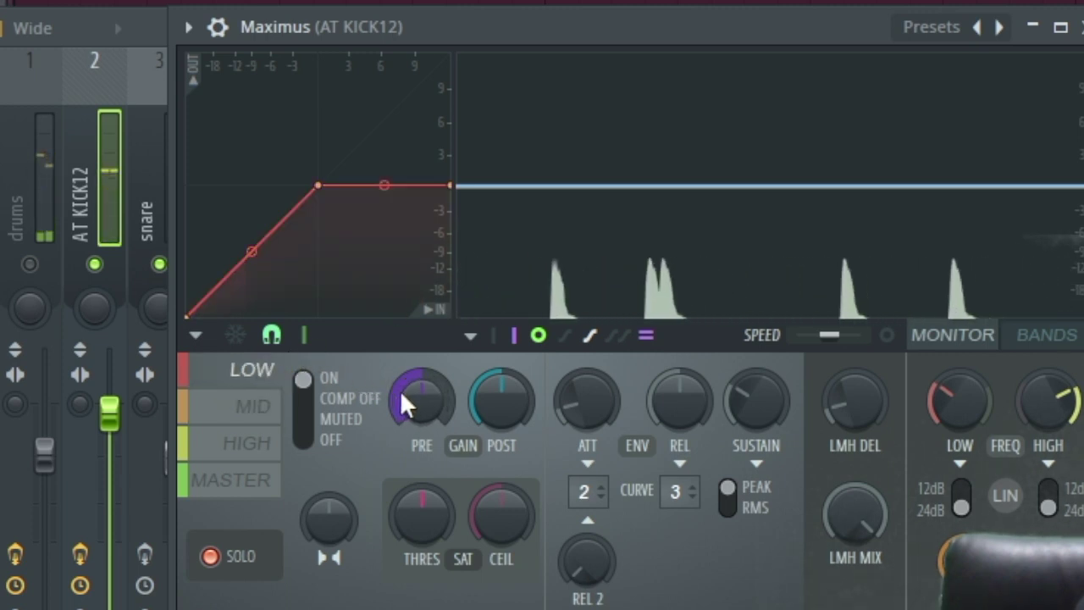
left_click_drag(400, 389, 316, 545)
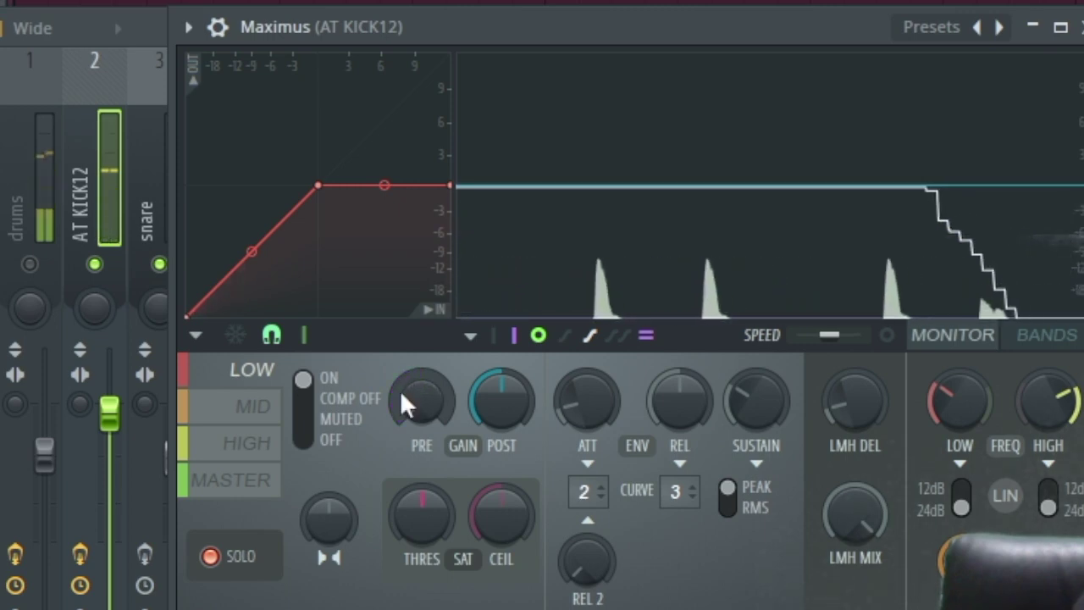
Step: Inspect the drums Maximus low, mid and master bands, then return to the AT KICK12 insert
left_click(34, 204)
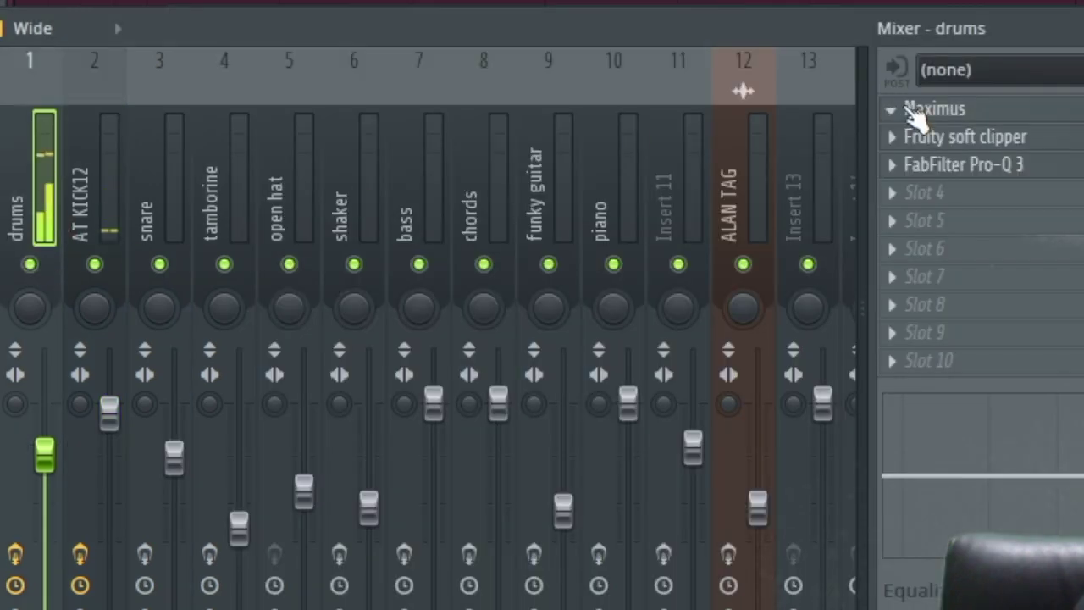
left_click(979, 112)
left_click(44, 388)
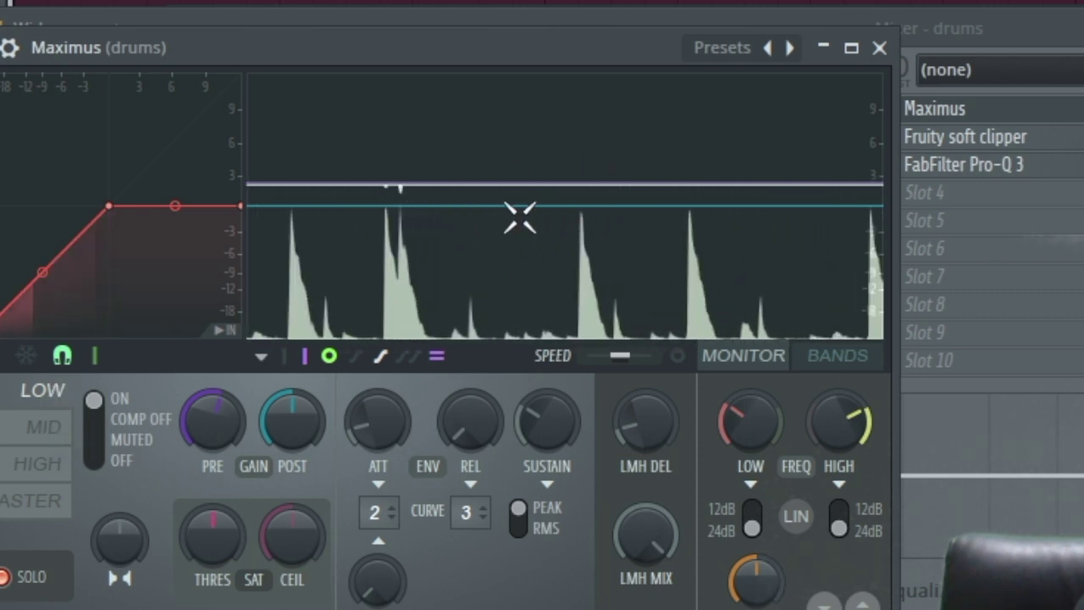
left_click(45, 427)
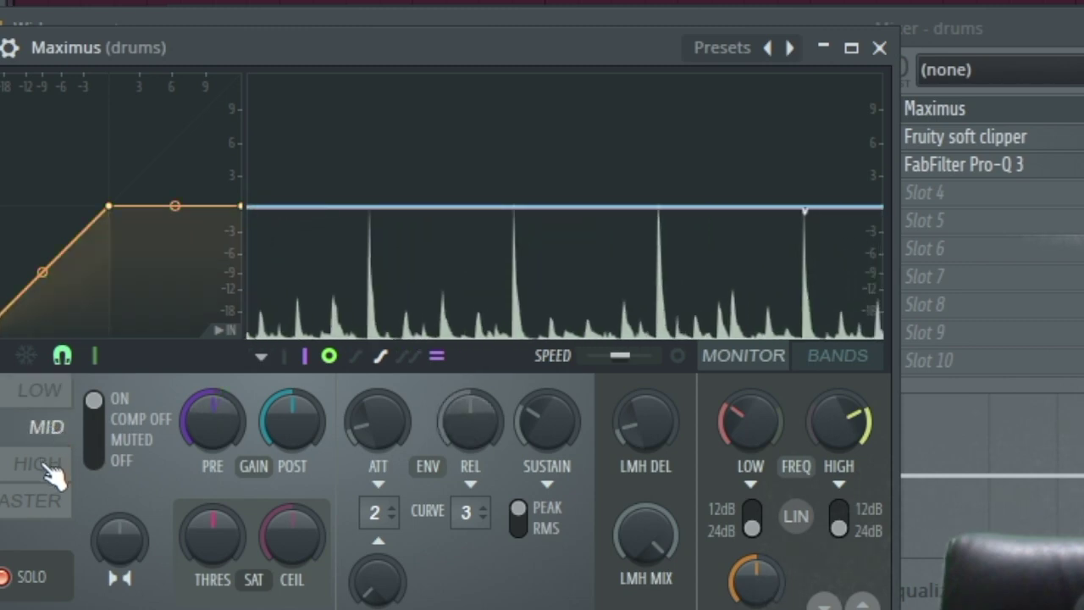
left_click(45, 497)
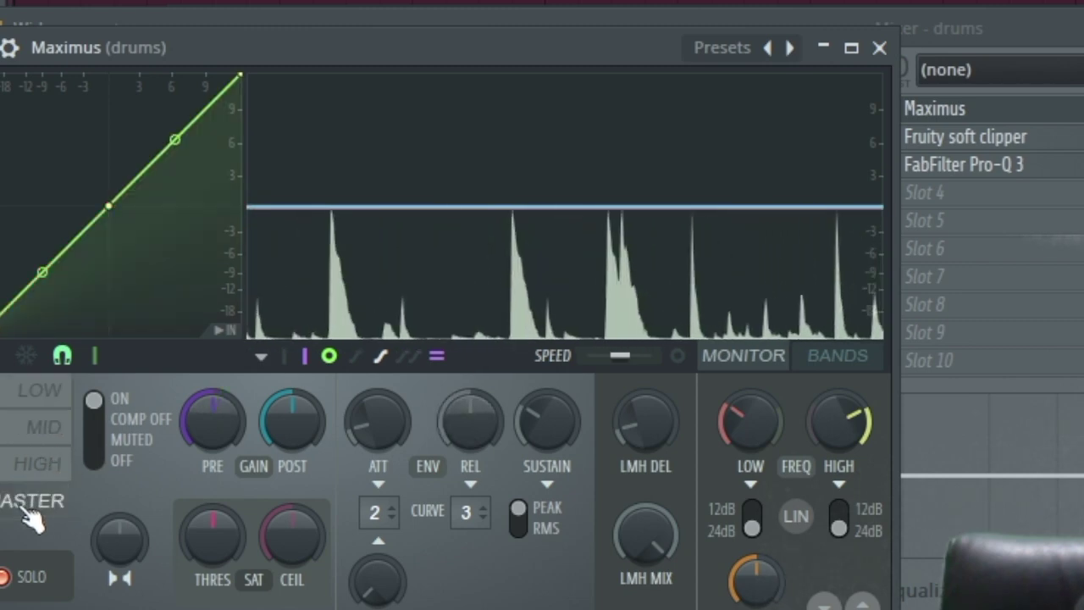
left_click(880, 48)
left_click(95, 208)
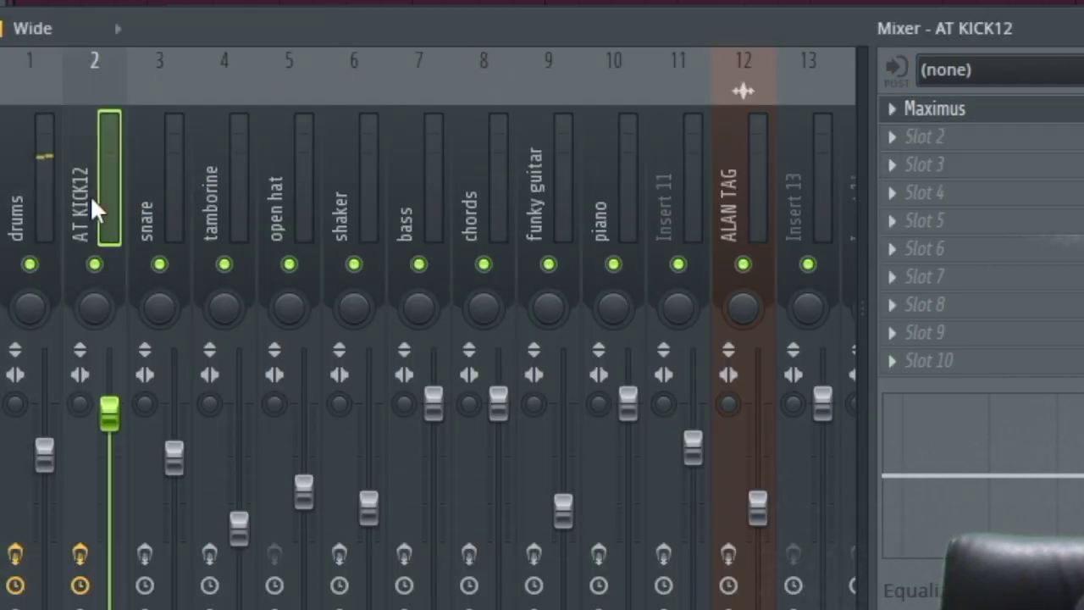
Step: Raise the kick Maximus mid-band pre-gain and listen to the change
left_click(992, 109)
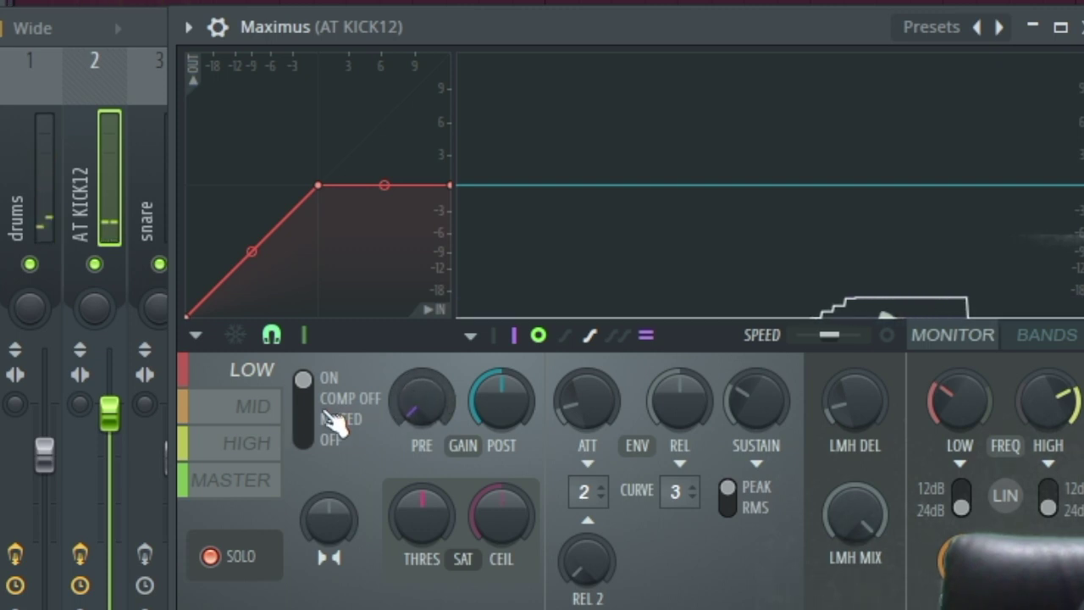
left_click(254, 408)
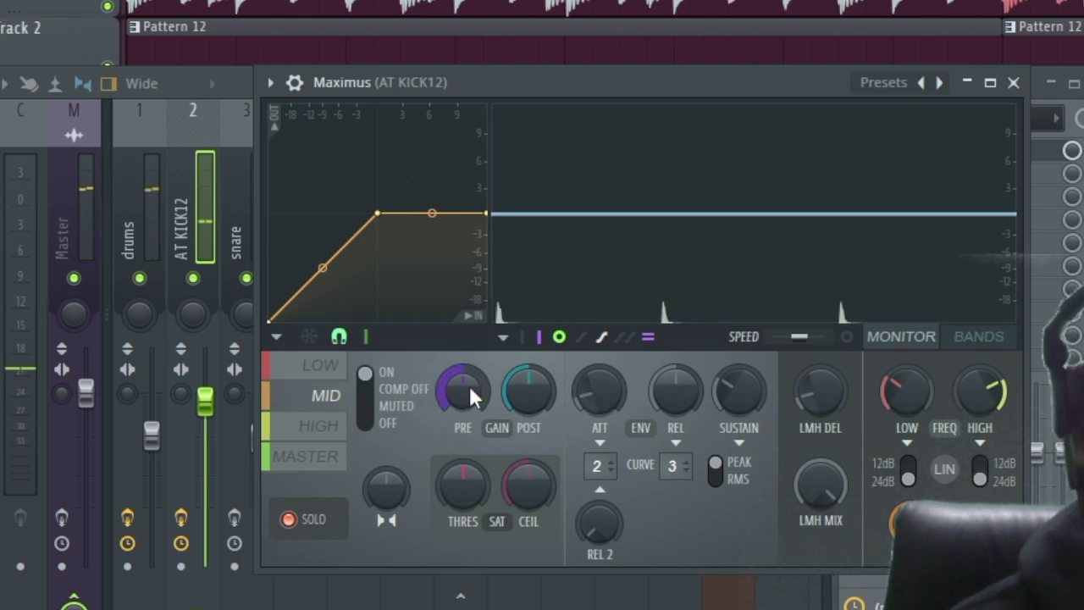
left_click_drag(469, 391, 469, 347)
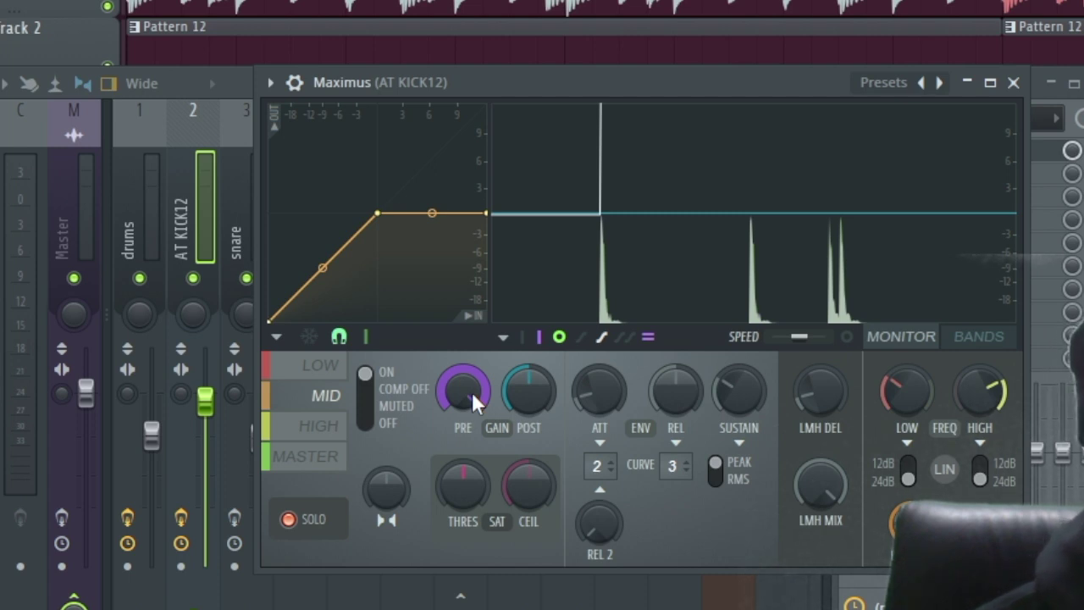
key("space")
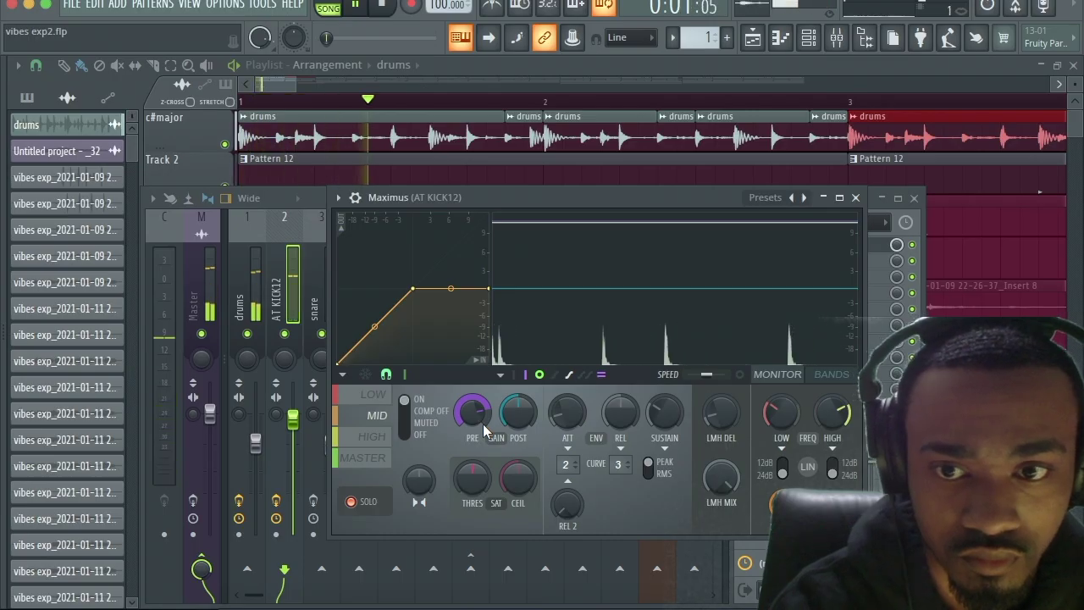
key("space")
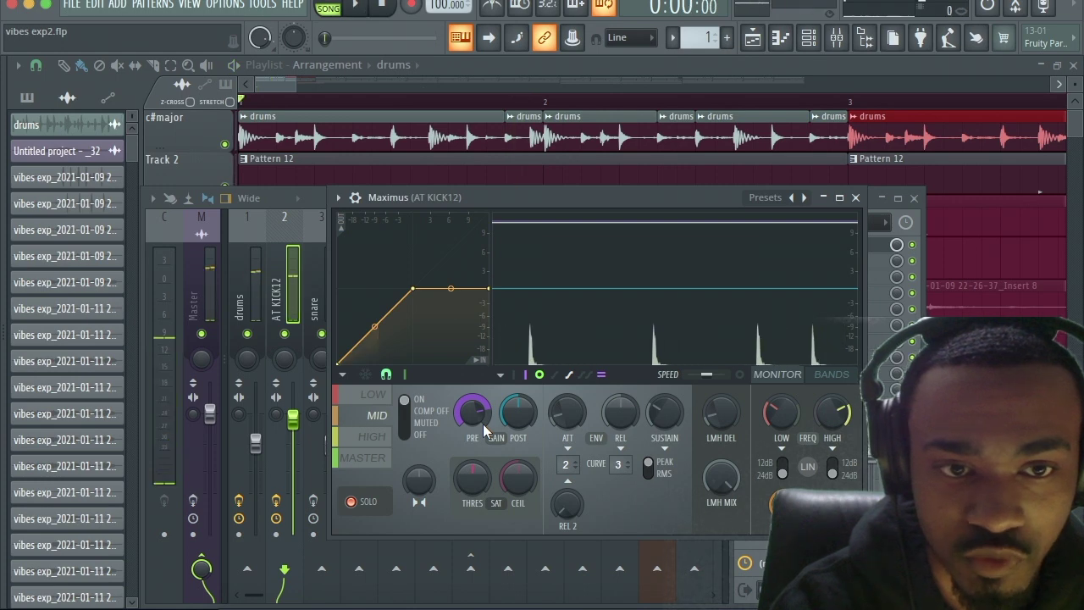
Step: Fine-tune the mid-band pre-gain down to 9.9 dB during playback
key("space")
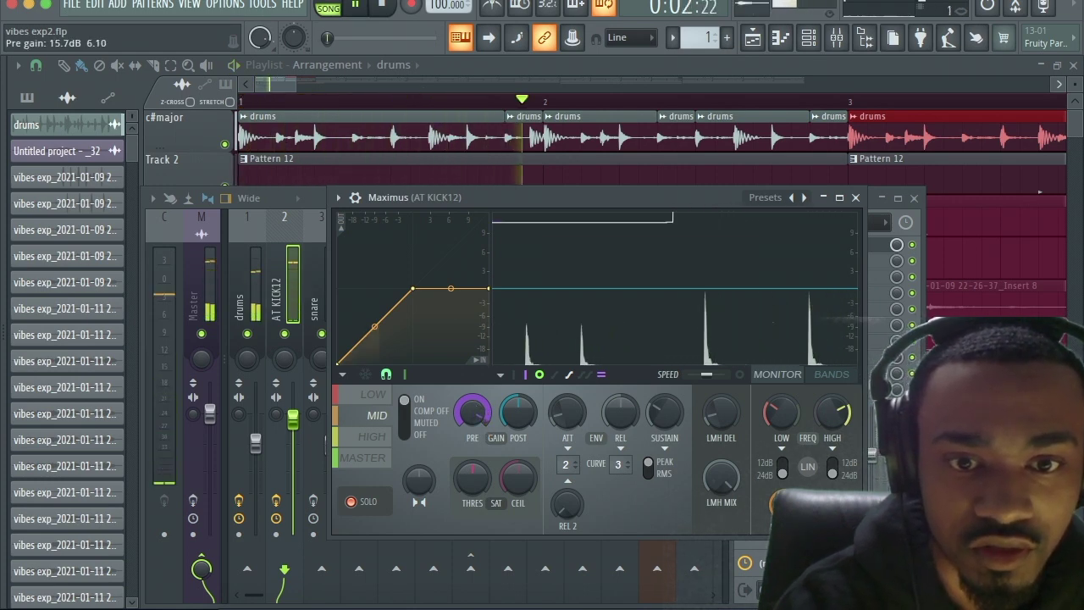
key("space")
key("space")
left_click_drag(476, 411, 477, 424)
key("space")
key("space")
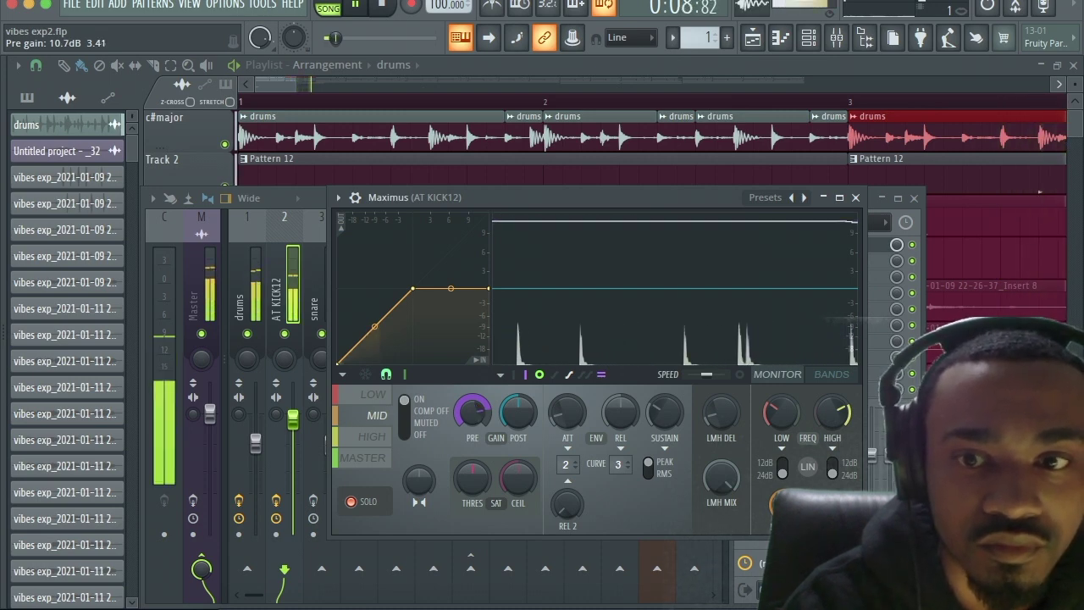
left_click_drag(477, 411, 476, 411)
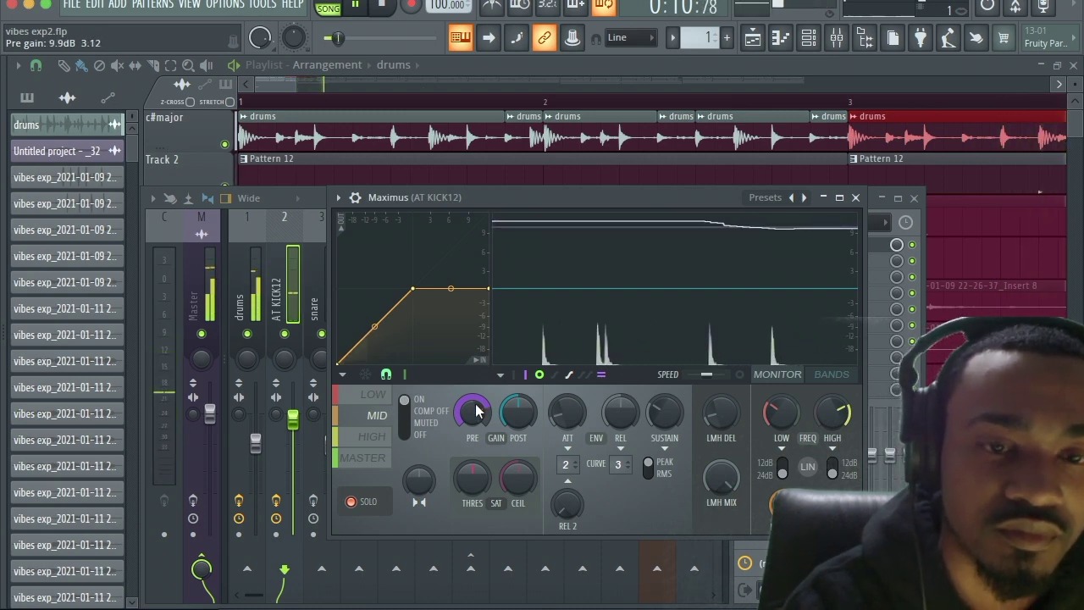
key("space")
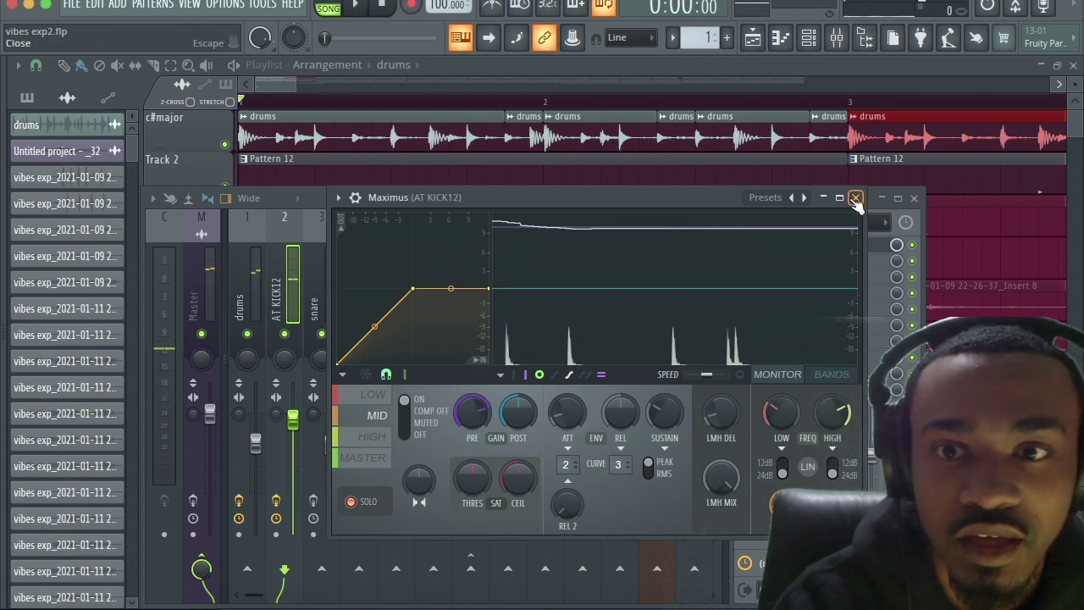
left_click(855, 198)
Step: Mute the Pattern 7 and Pattern 12 tracks and audition the drums audio track alone
left_click(914, 198)
left_click(225, 228)
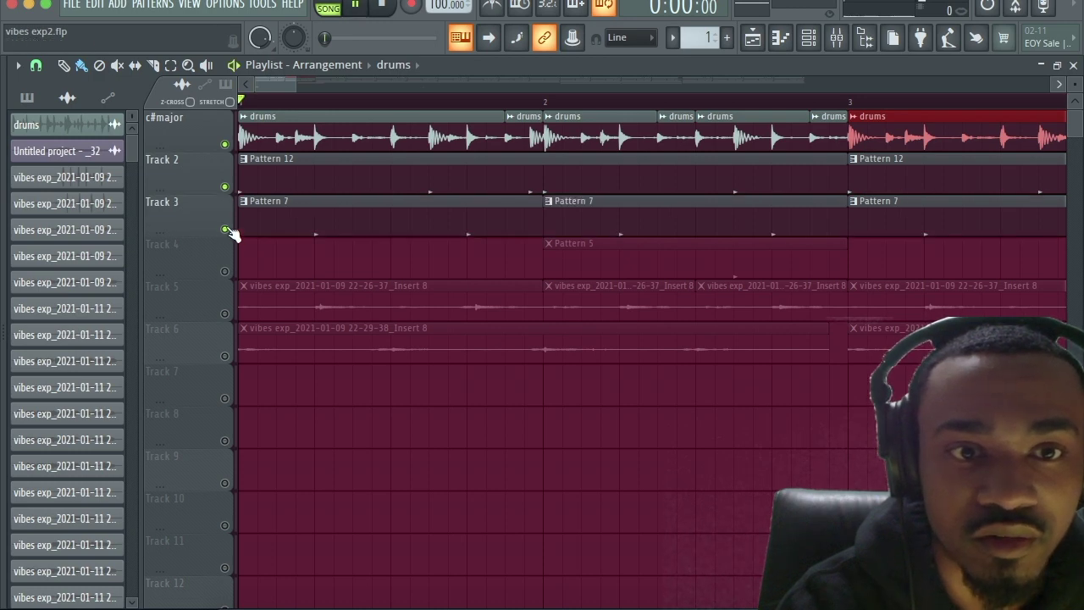
key("space")
key("space")
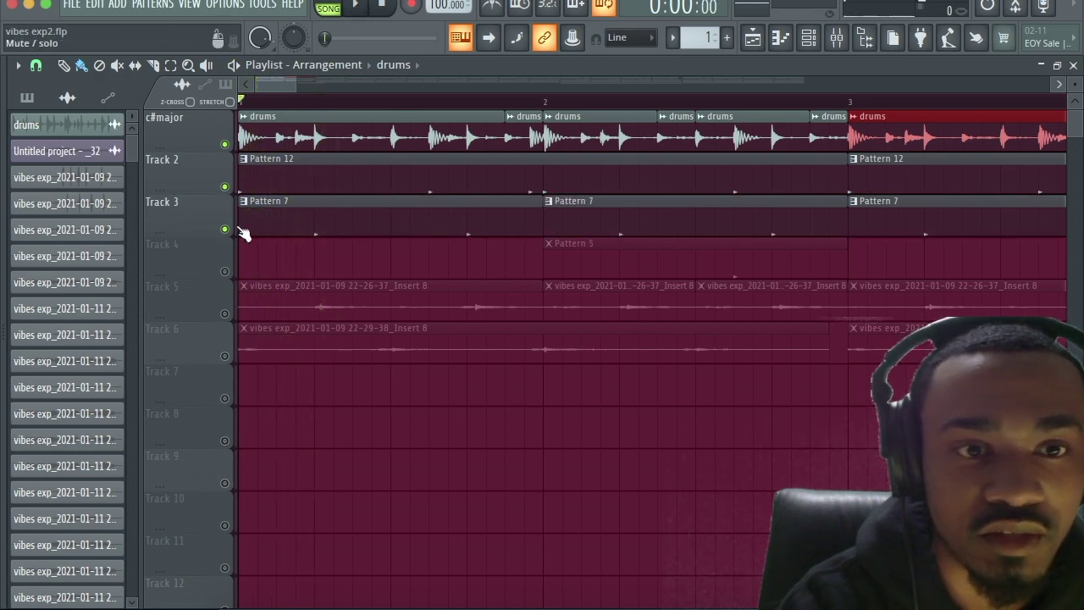
left_click(226, 229)
key("space")
left_click(225, 186)
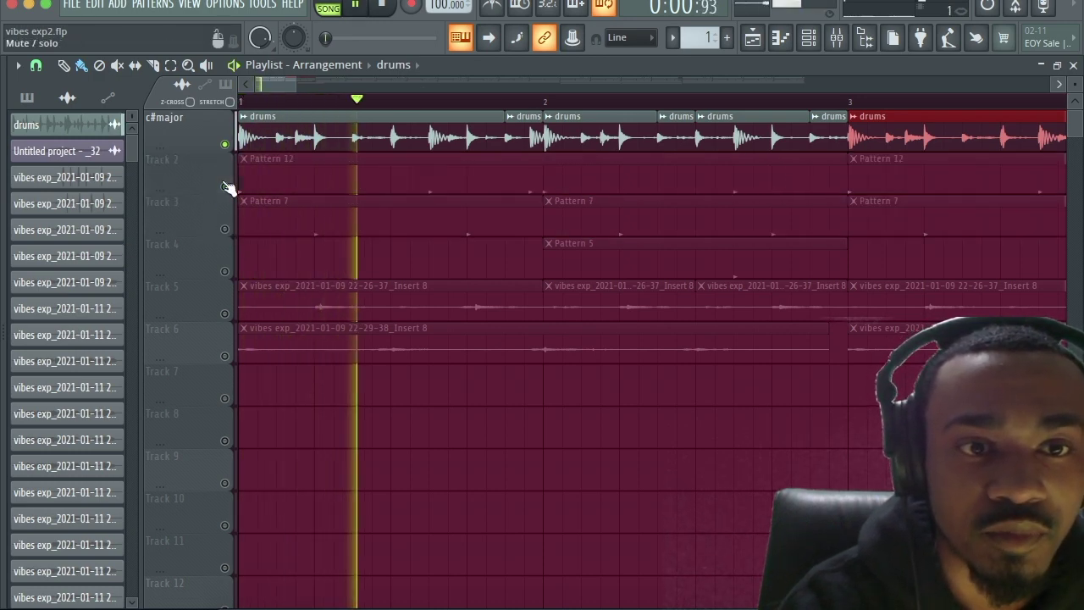
key("space")
key("space")
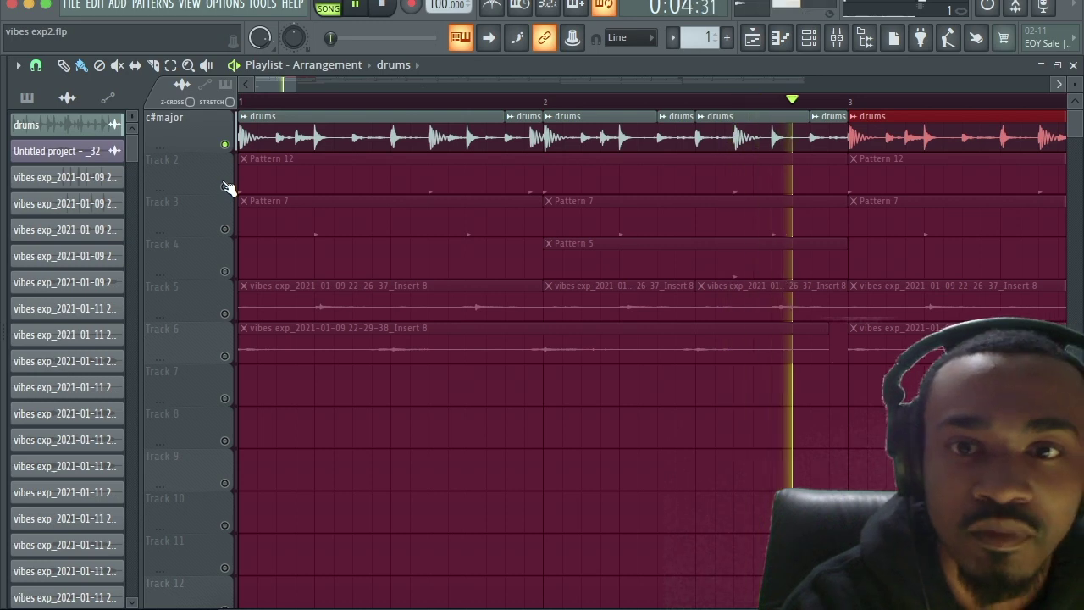
key("space")
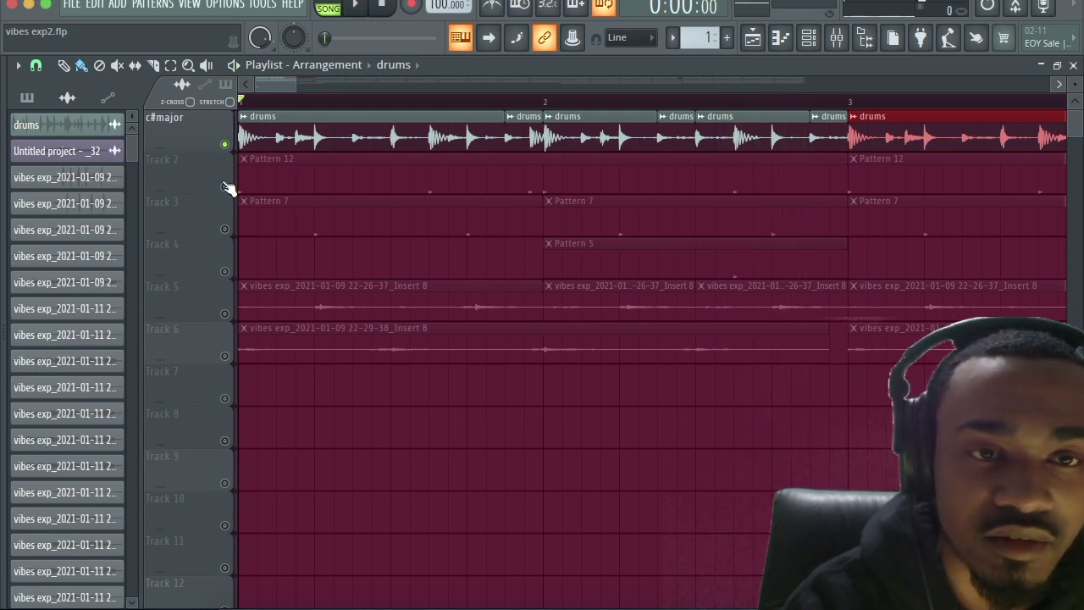
Step: Select the drums insert in the mixer and briefly play the beat
left_click(838, 40)
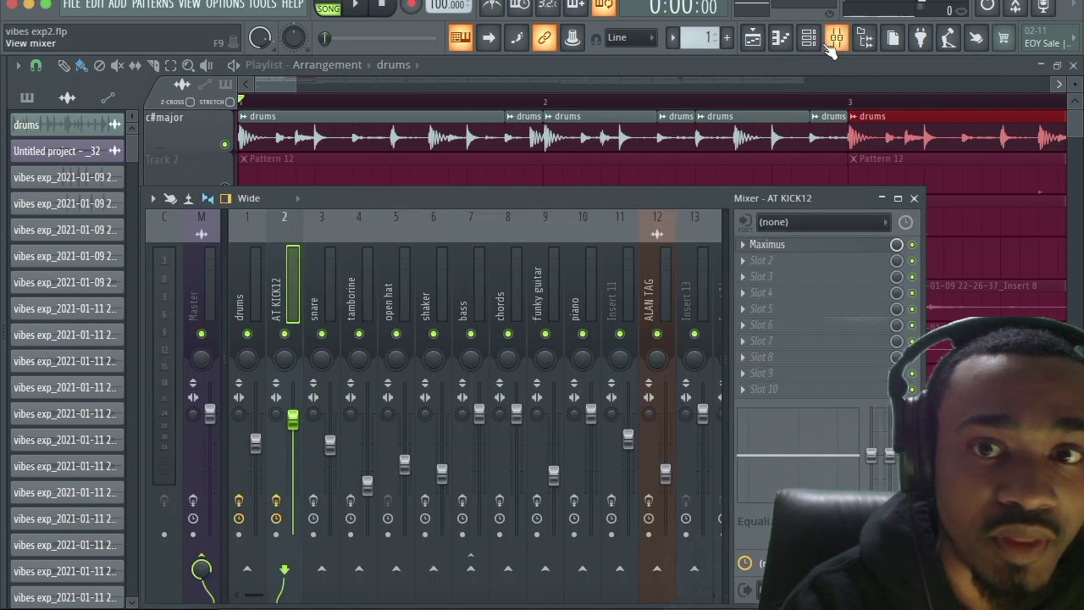
left_click(243, 302)
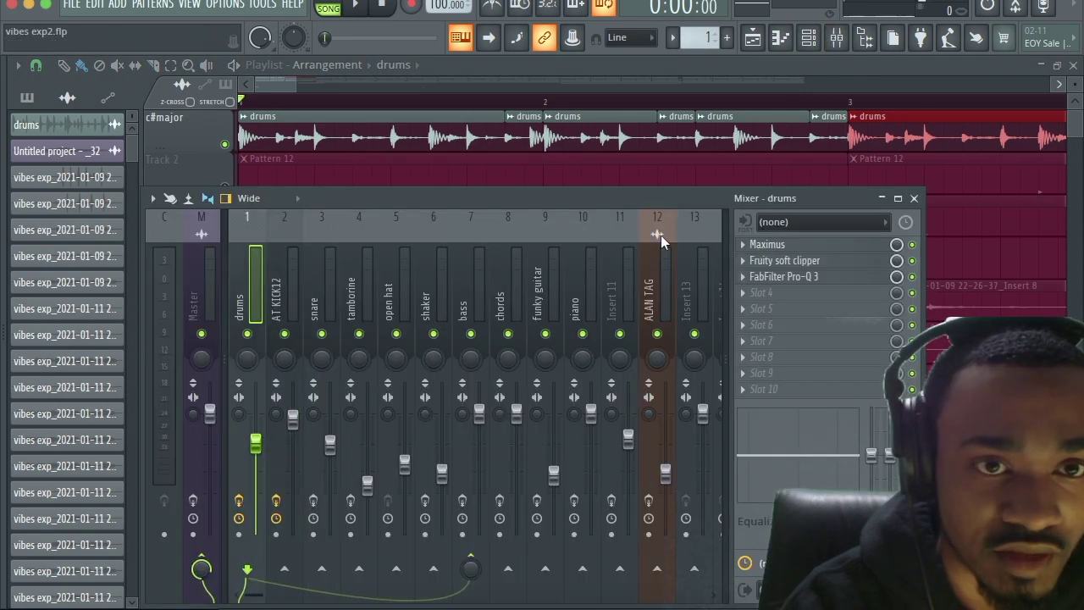
key("space")
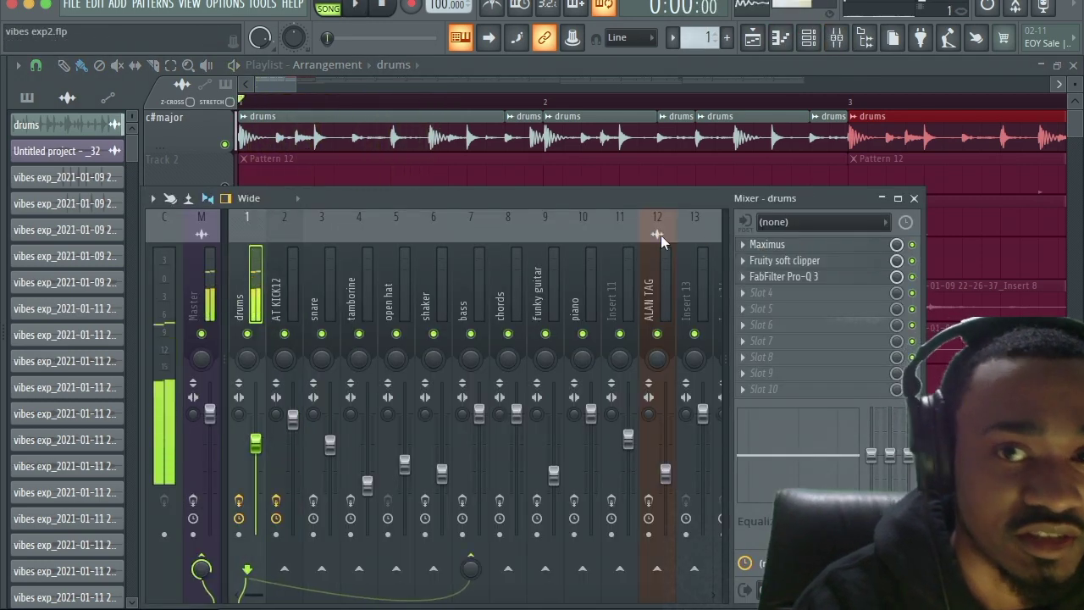
key("space")
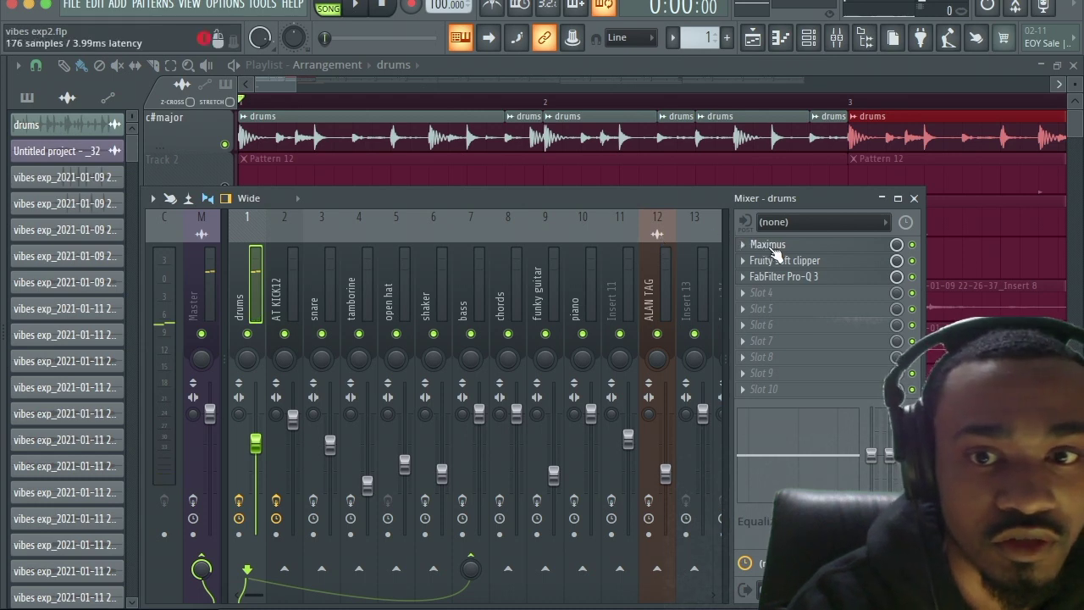
Step: Check the drums Maximus high and master bands, then select AT KICK12 and play the beat
left_click(772, 246)
left_click(252, 448)
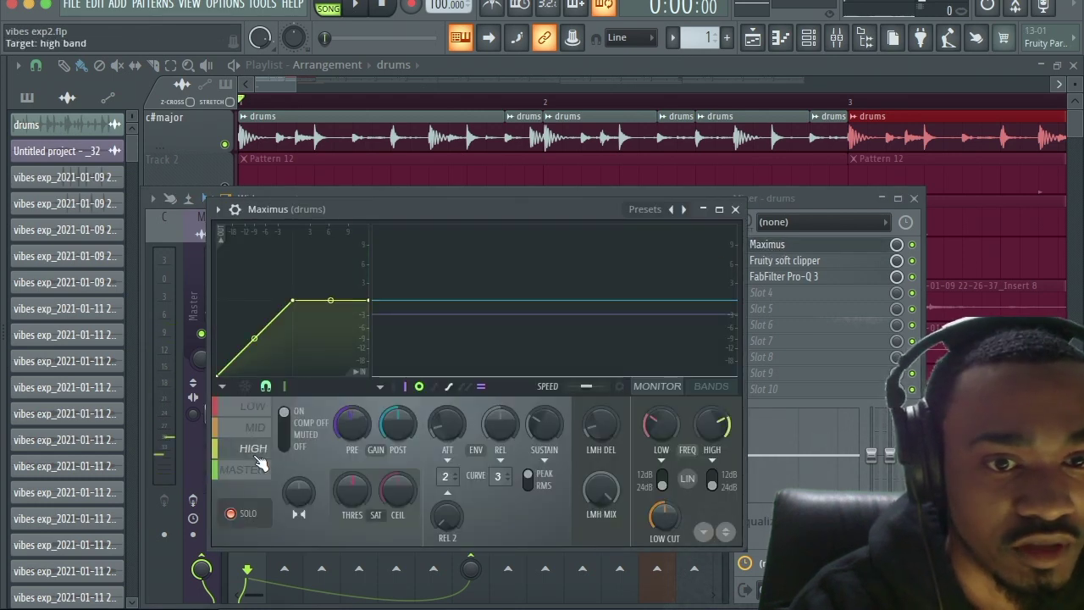
key("space")
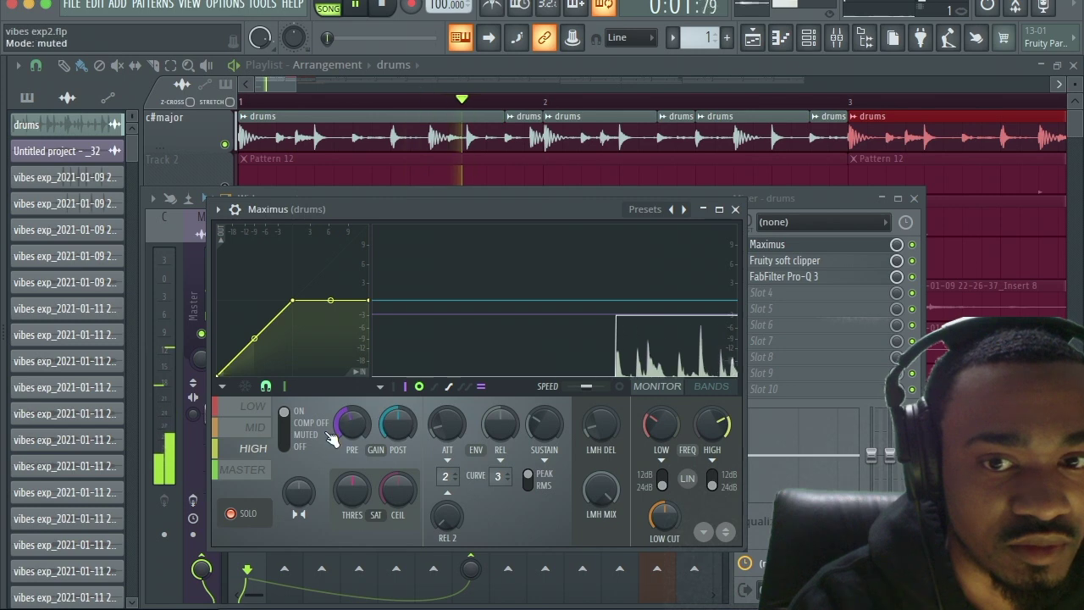
key("space")
left_click(246, 469)
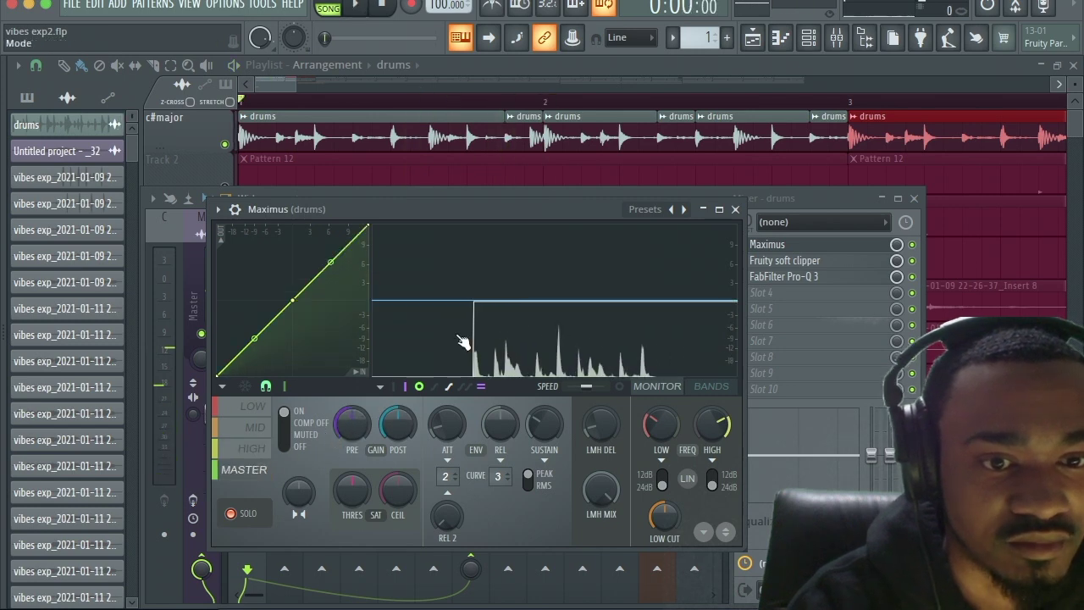
left_click(733, 209)
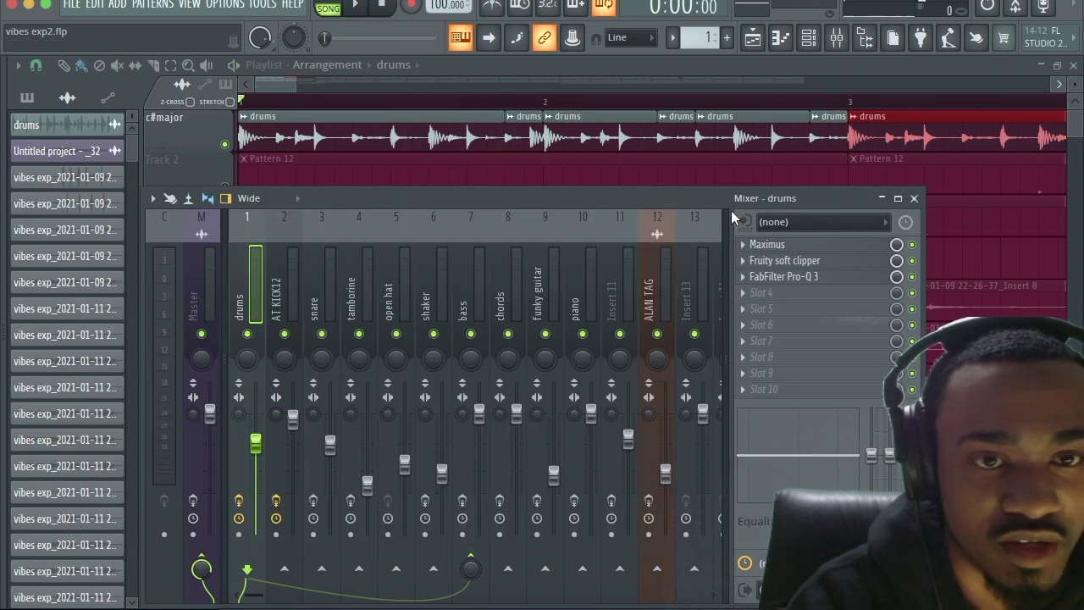
left_click(286, 258)
key("space")
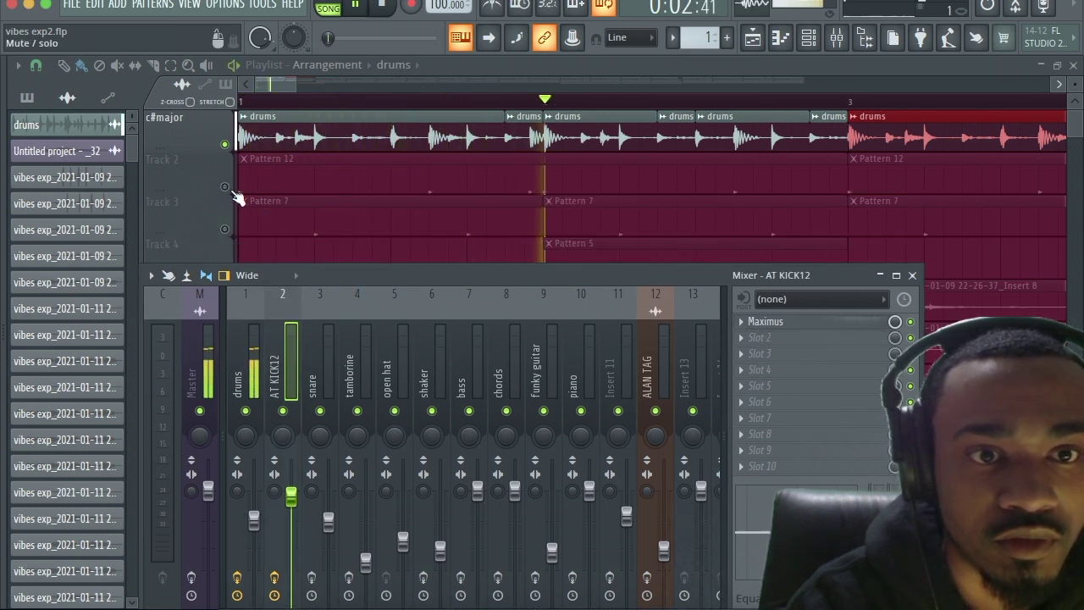
Step: Unmute Track 3's Pattern 7 clips and mute the c#major drums track for playback
left_click(234, 178)
left_click(226, 230)
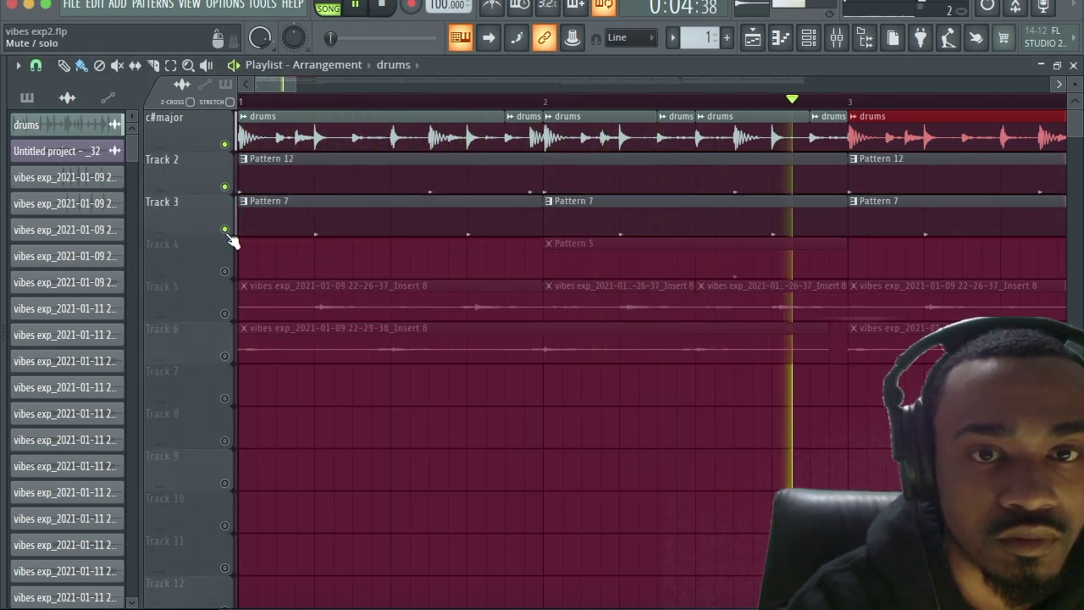
key("space")
left_click(225, 144)
key("space")
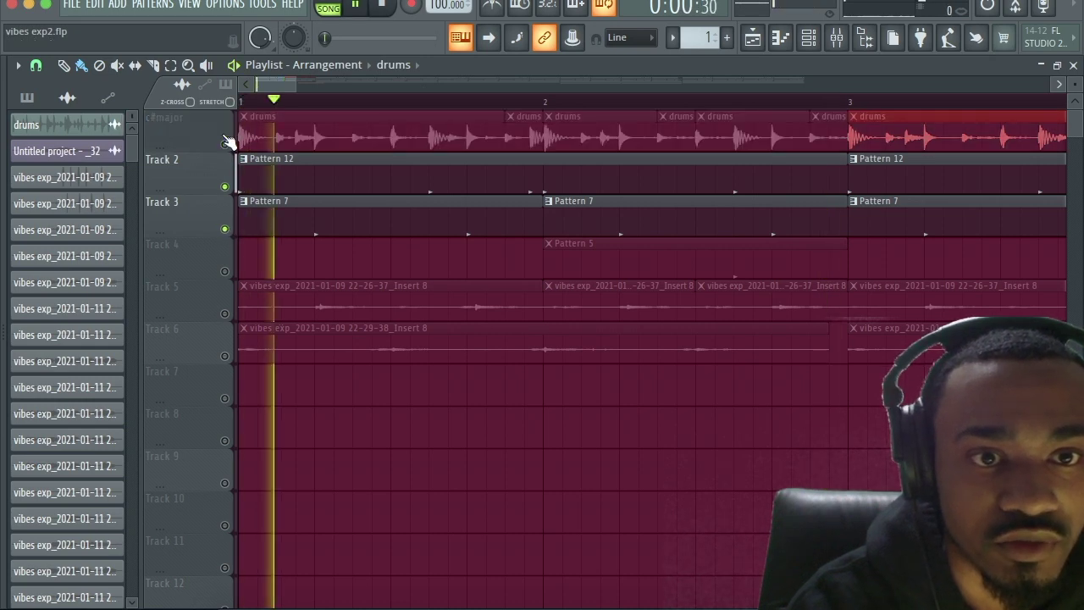
Step: Audition the kick Maximus MASTER band on the AT KICK12 insert
left_click(835, 37)
key("space")
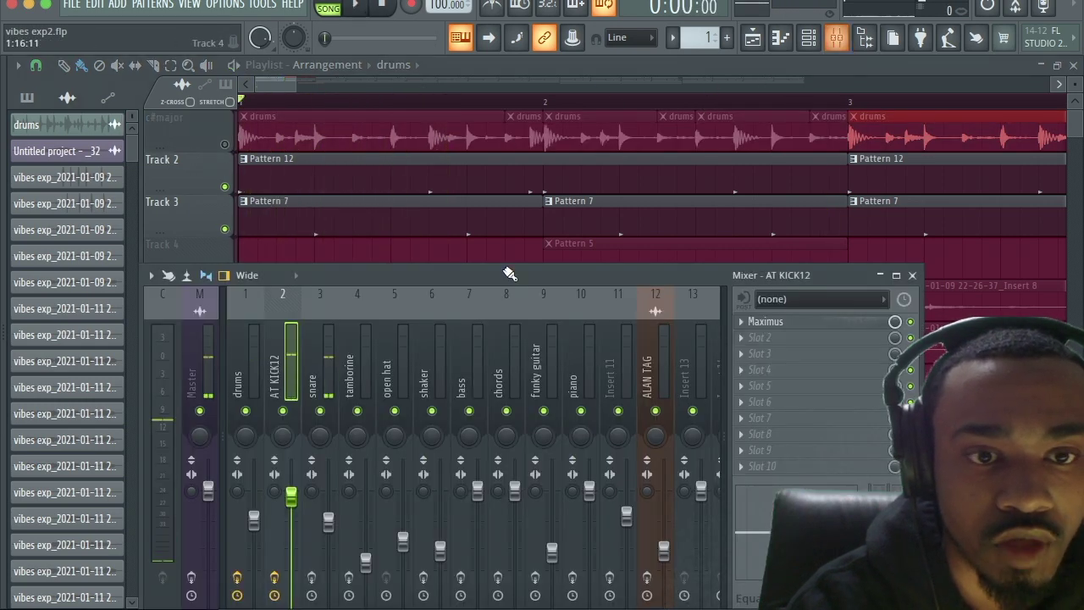
left_click(823, 323)
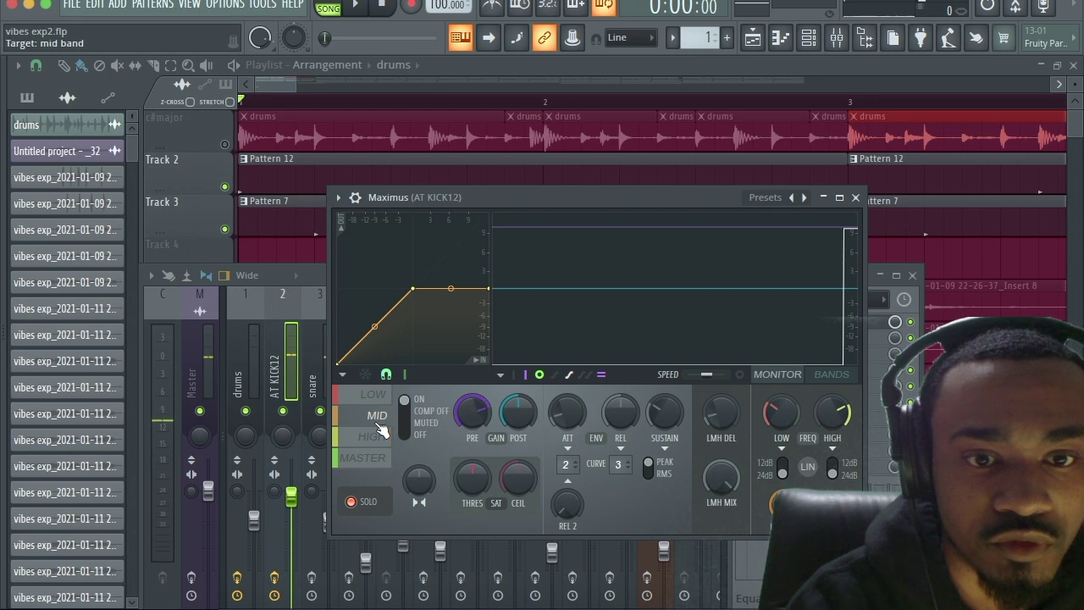
left_click(362, 458)
key("space")
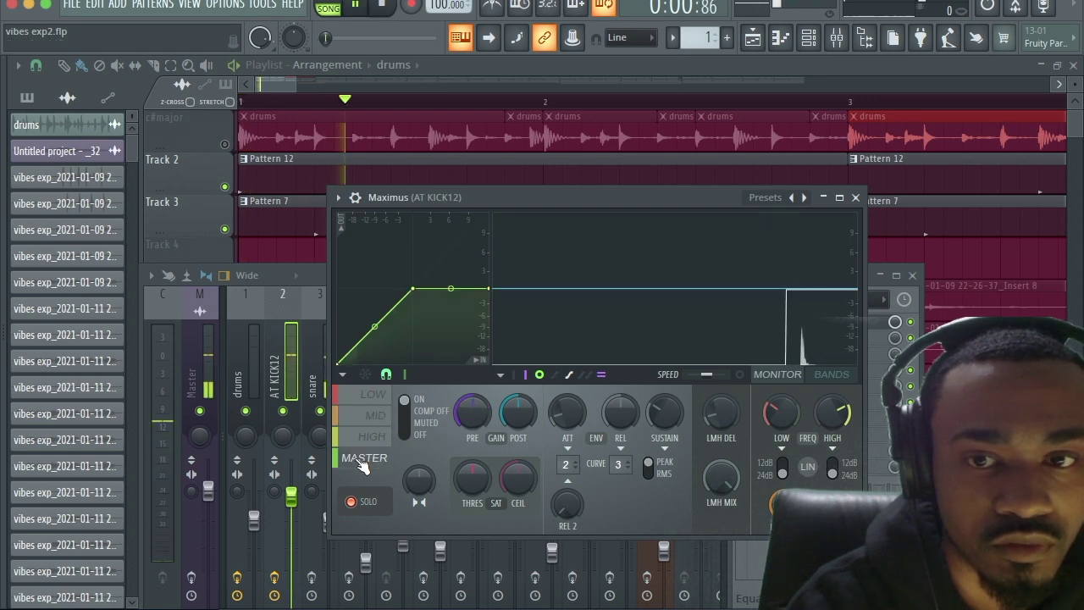
left_click(855, 197)
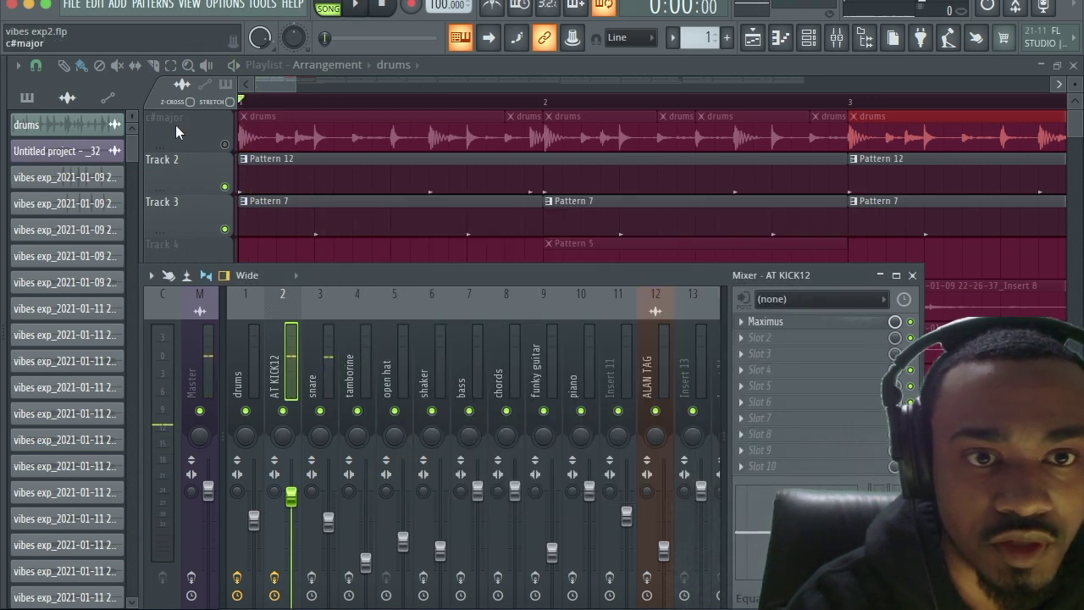
Step: Move the mixer higher on screen and select the snare insert
key("F9")
key("space")
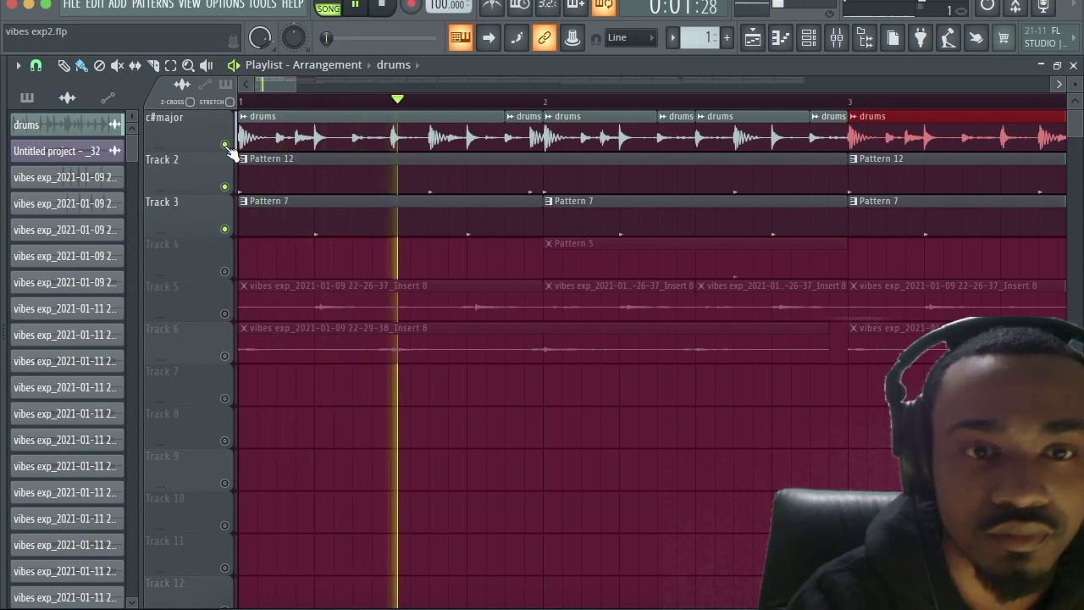
left_click(836, 39)
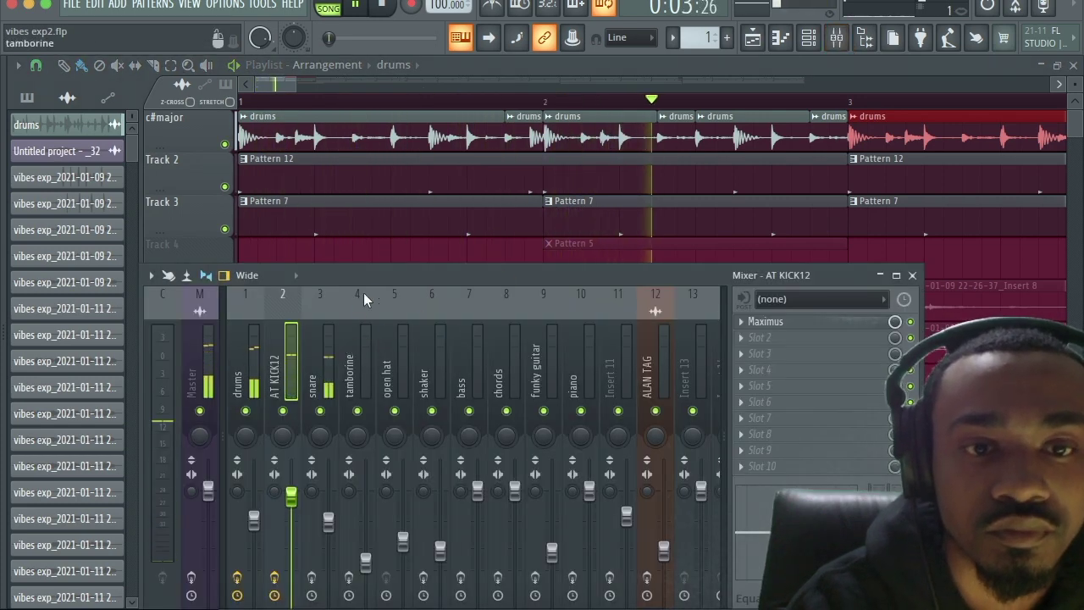
key("space")
left_click_drag(400, 276, 408, 199)
left_click(336, 300)
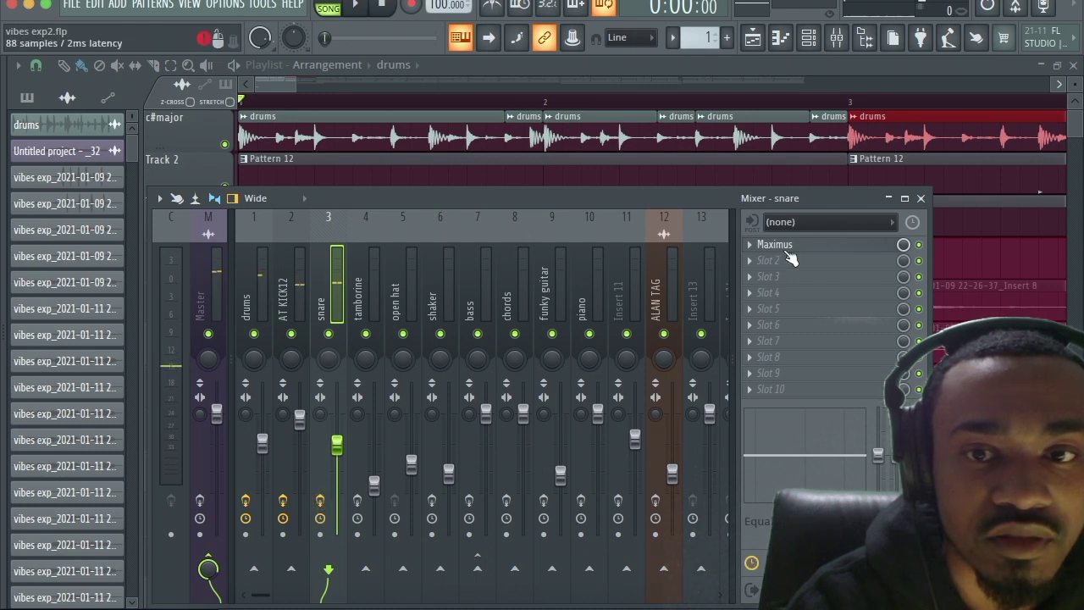
left_click(786, 253)
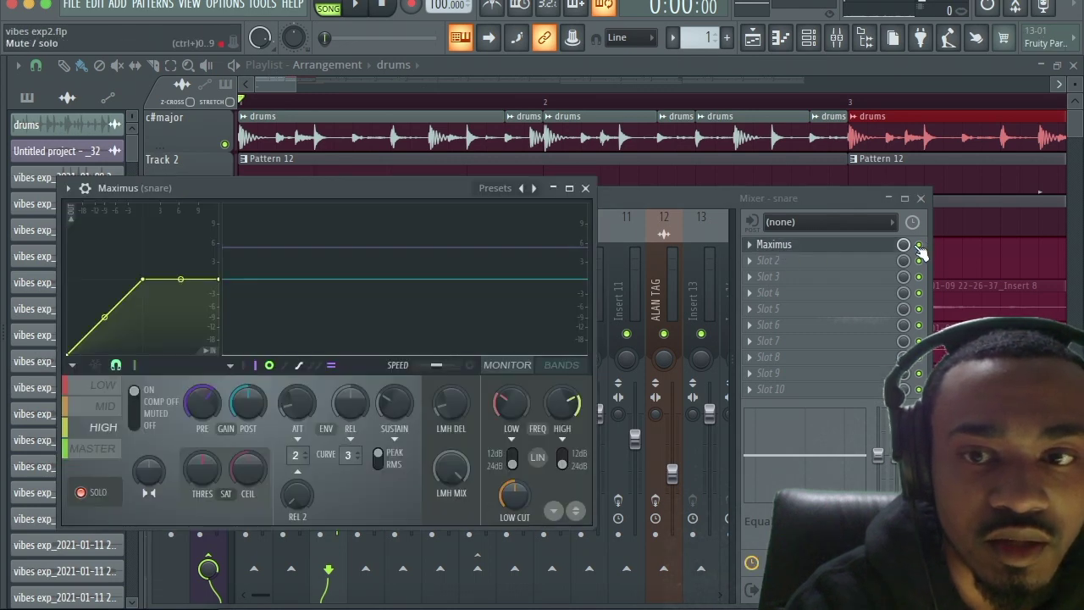
left_click(920, 251)
key("space")
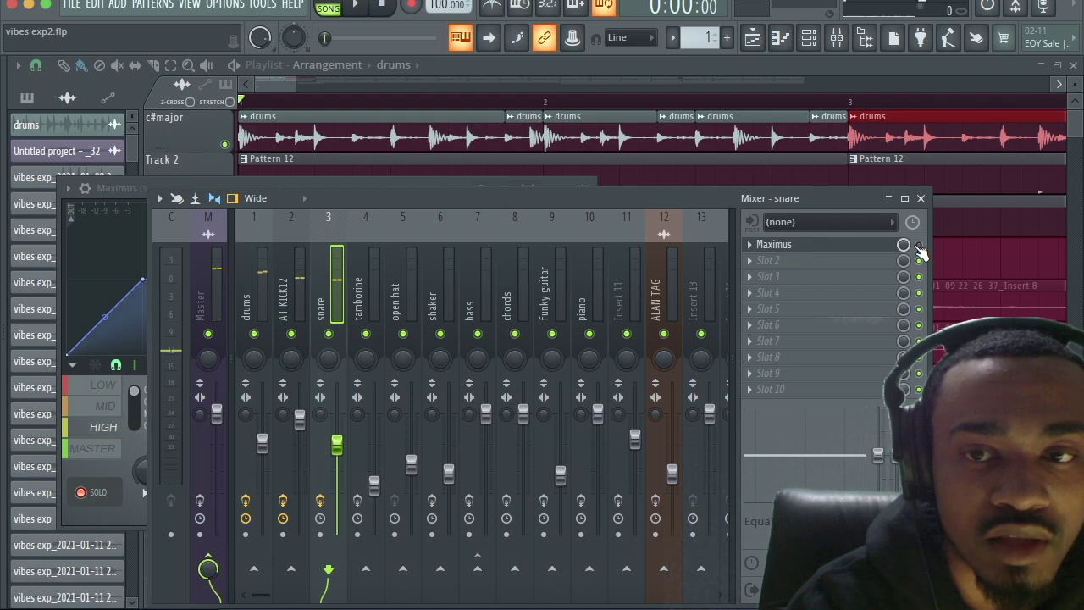
left_click(839, 261)
key("Escape")
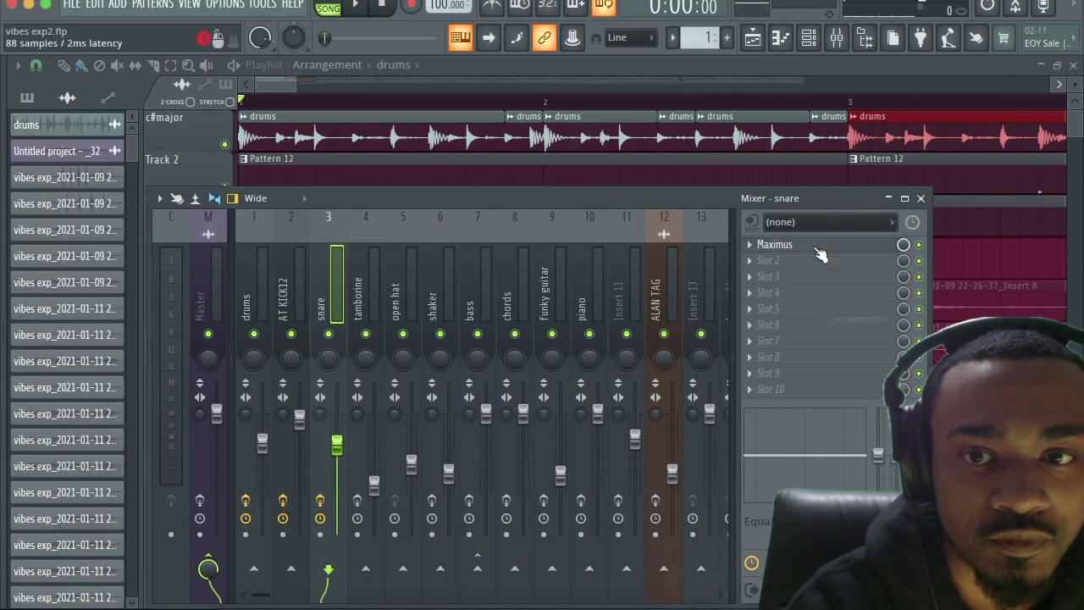
left_click(813, 245)
key("space")
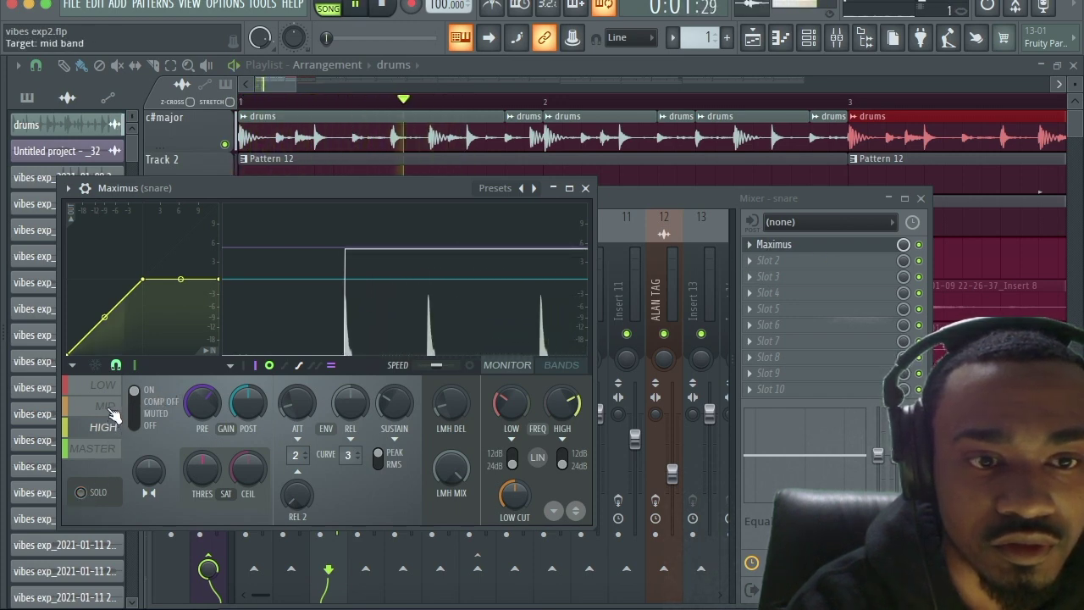
key("space")
left_click(109, 407)
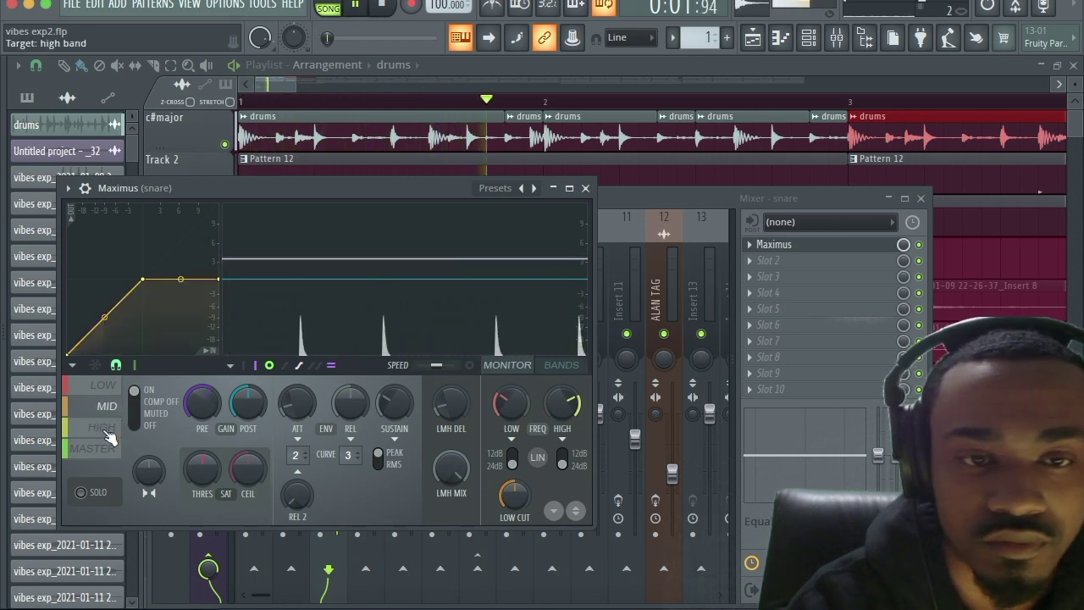
left_click(107, 430)
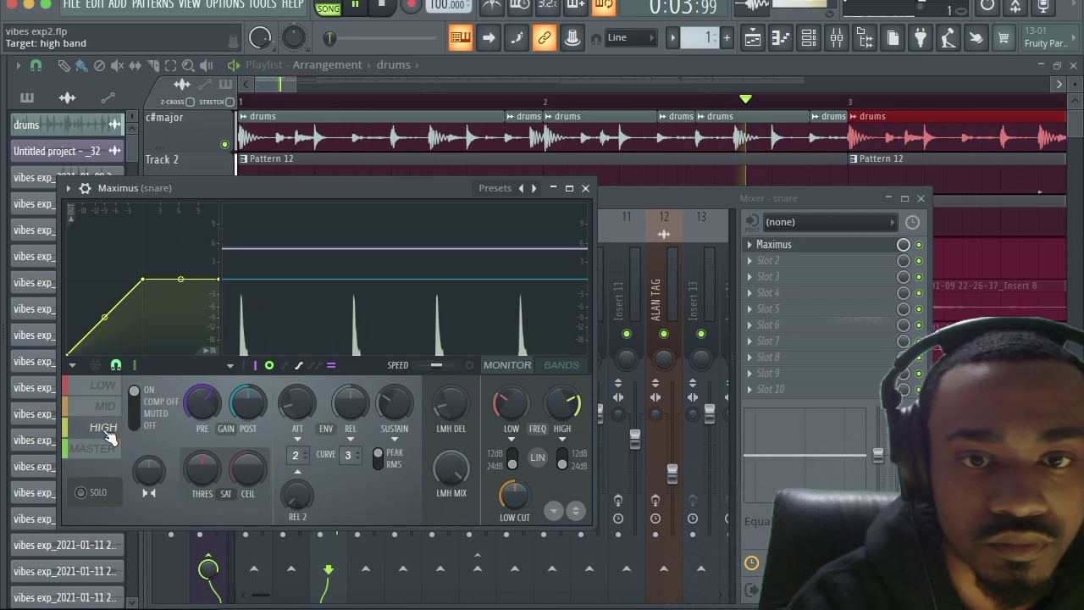
key("space")
left_click(105, 407)
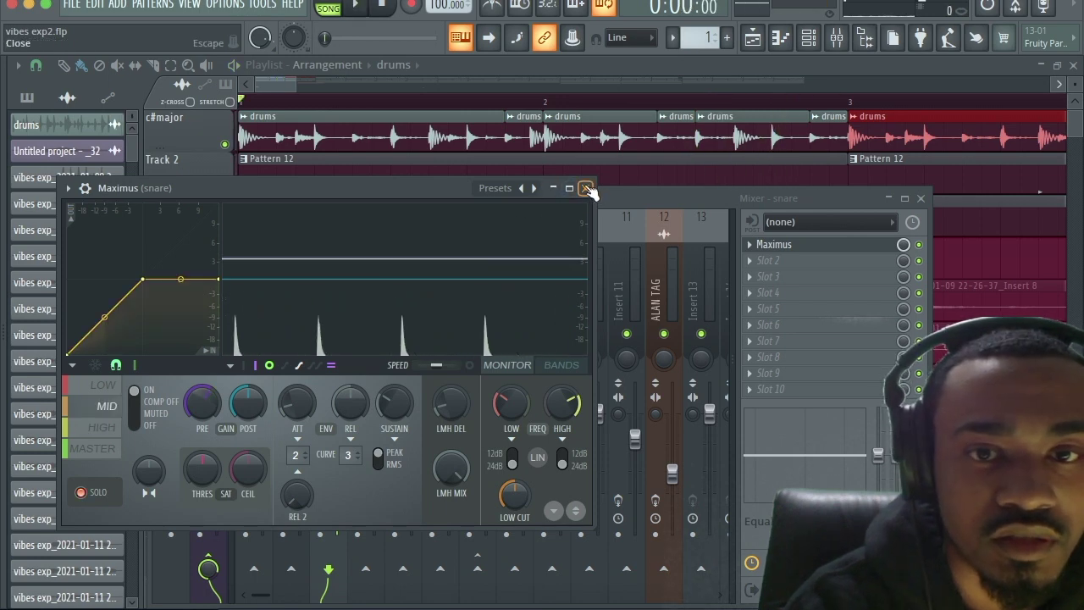
left_click(587, 188)
left_click(784, 244)
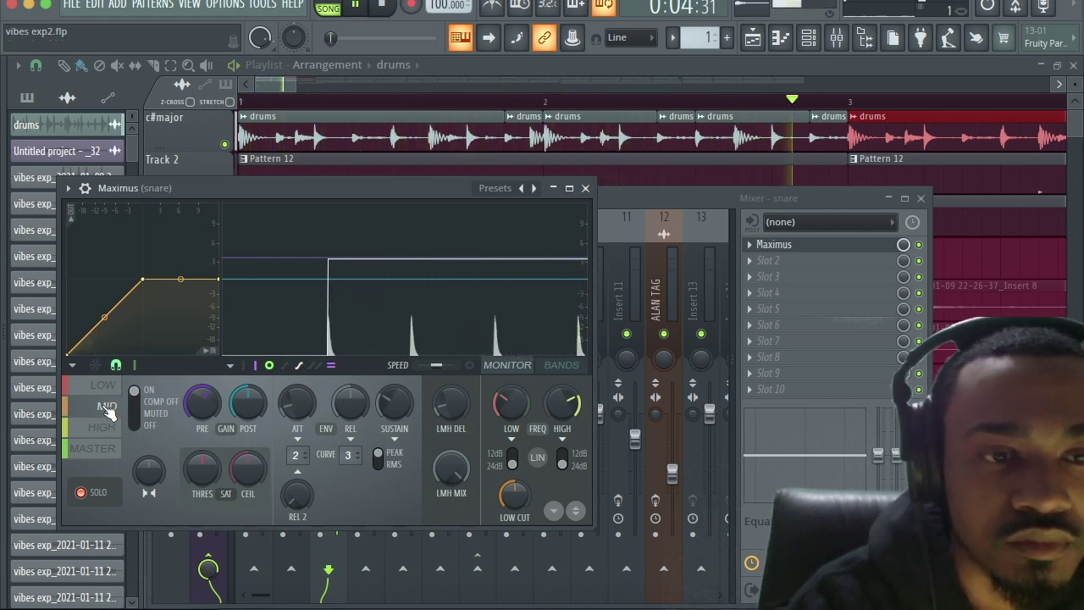
key("space")
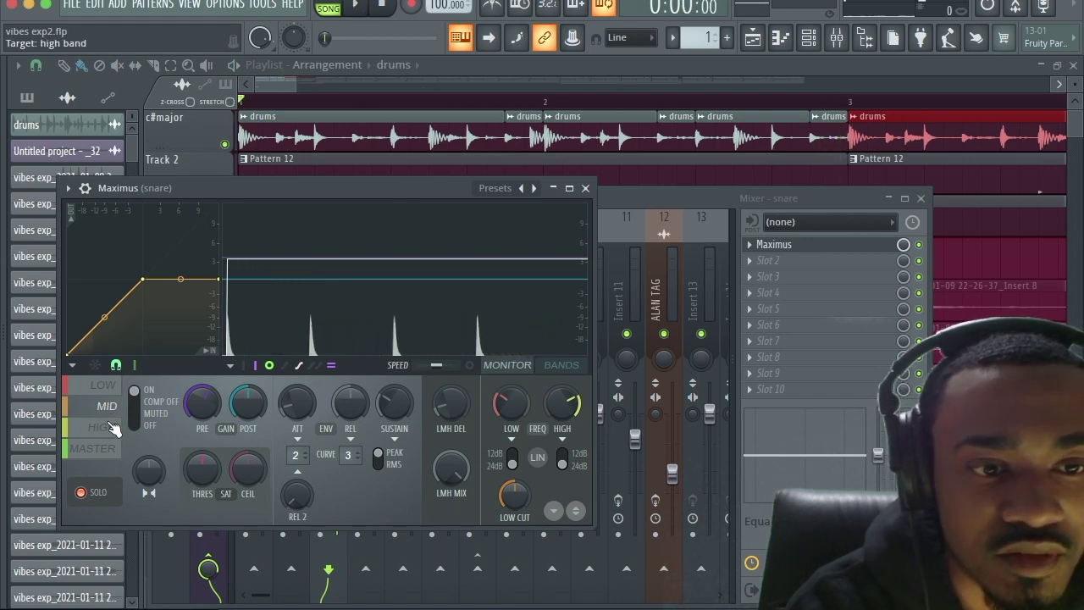
left_click(113, 427)
left_click(103, 448)
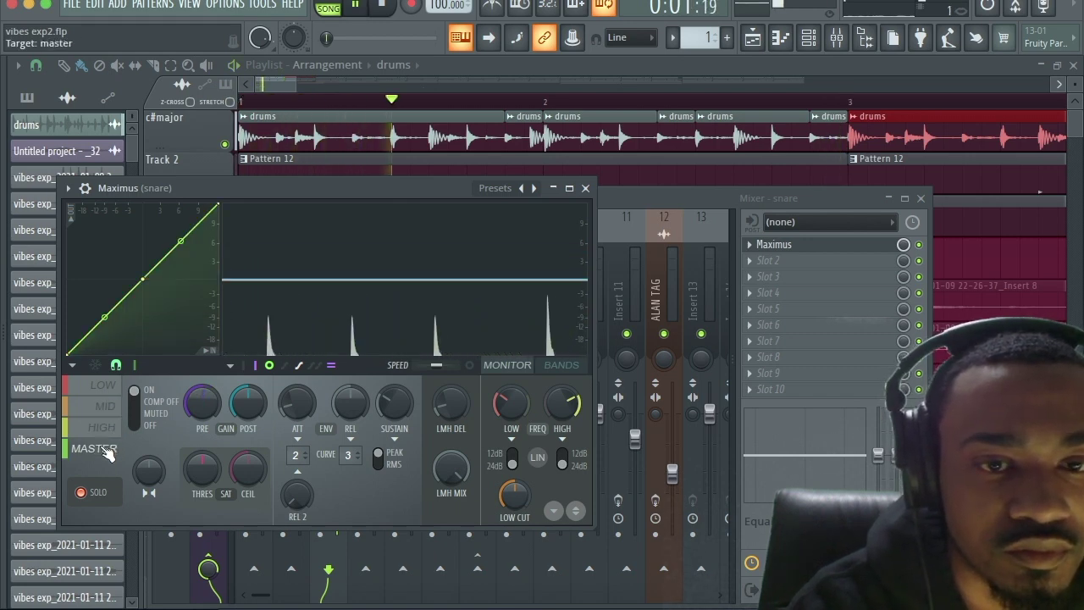
left_click(584, 187)
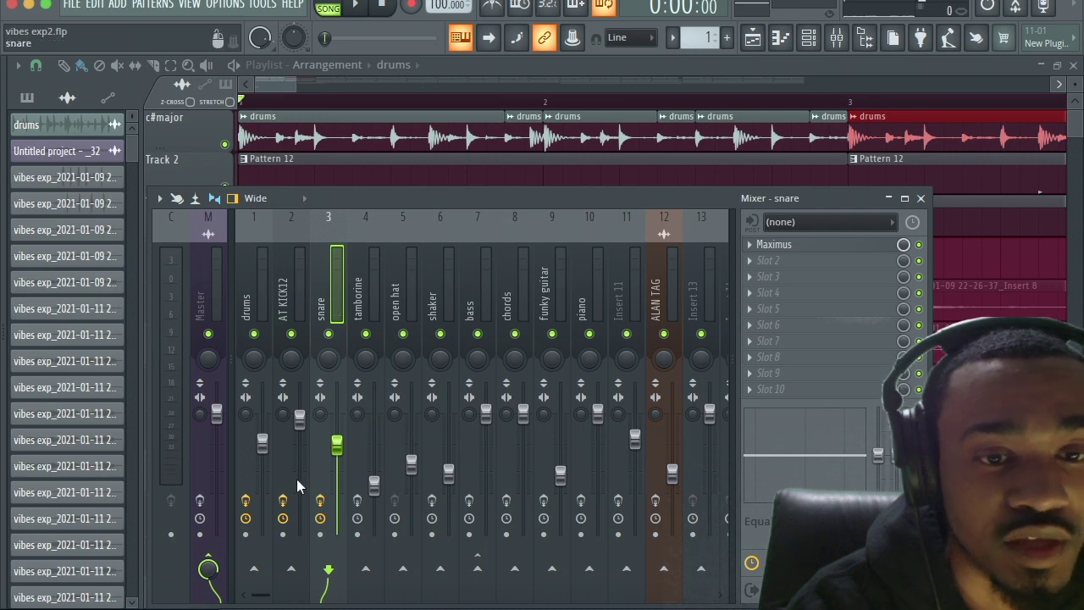
key("space")
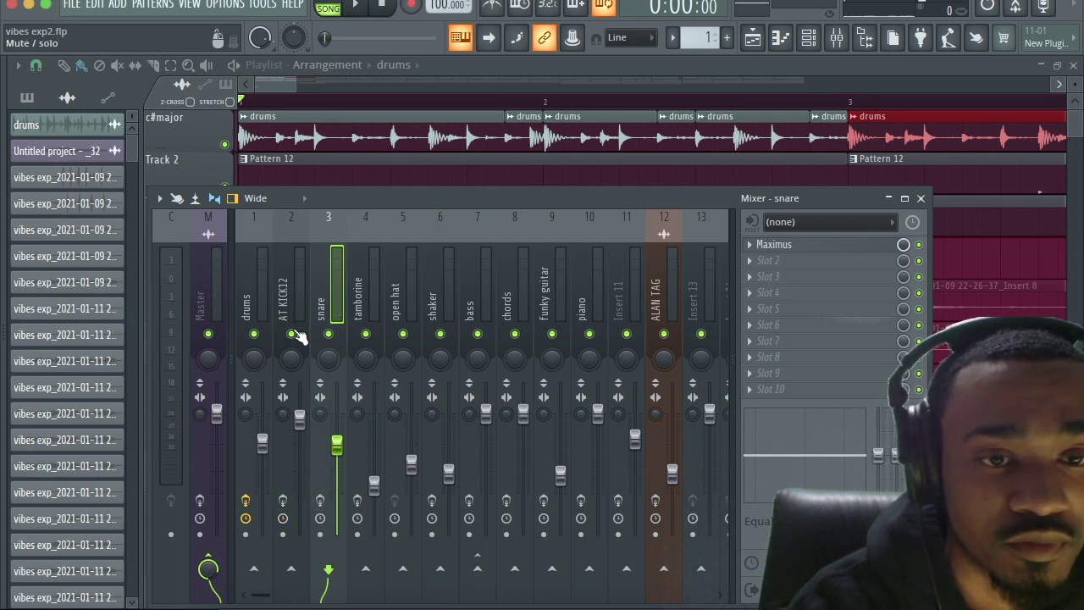
left_click(291, 333)
left_click(328, 333)
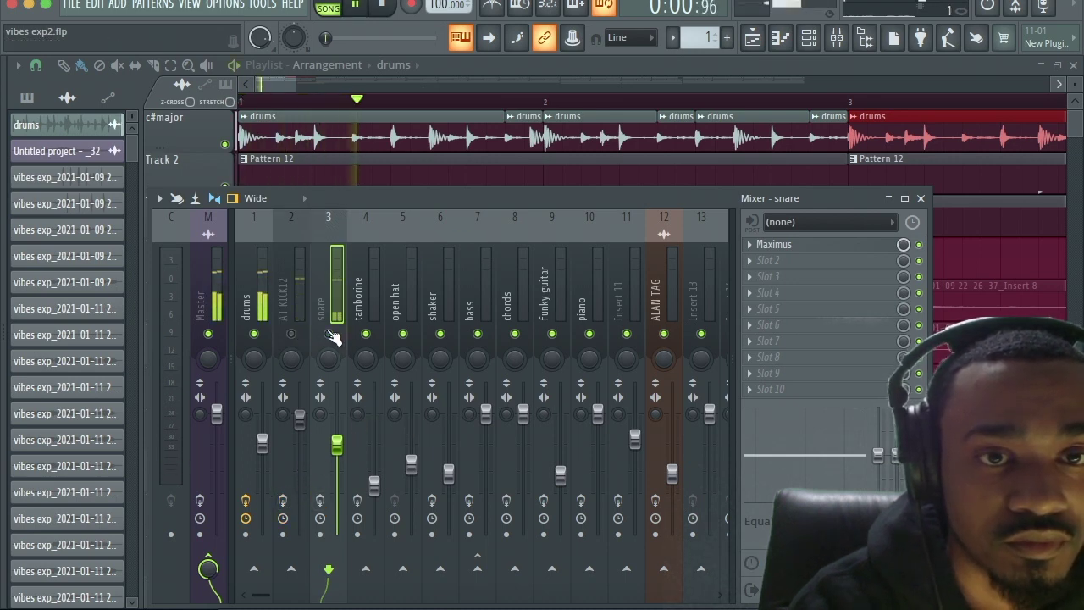
key("space")
left_click(291, 335)
left_click(329, 333)
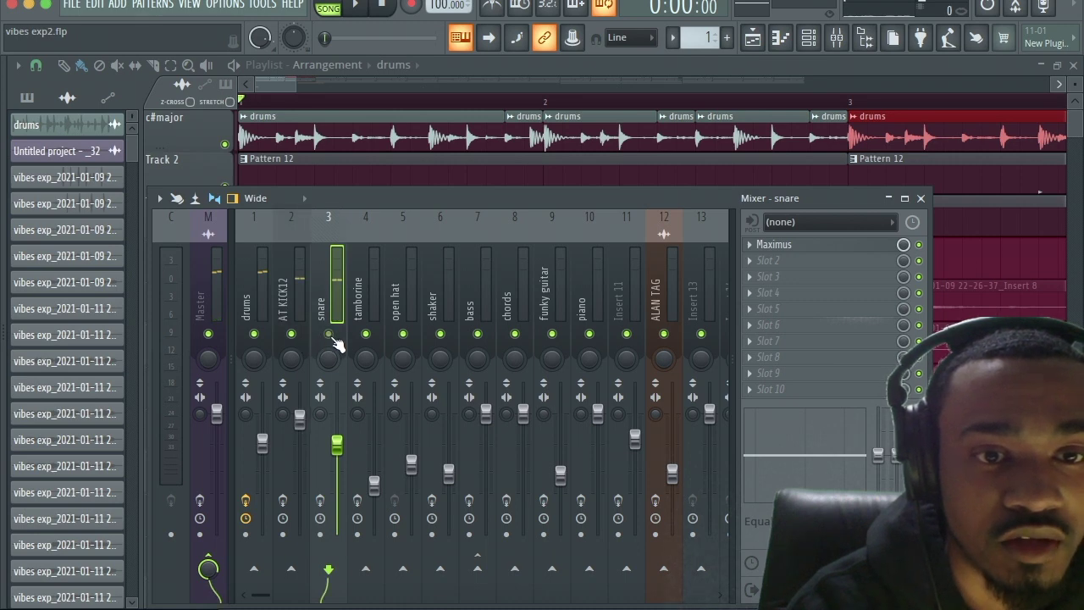
left_click(283, 500)
left_click(320, 500)
key("space")
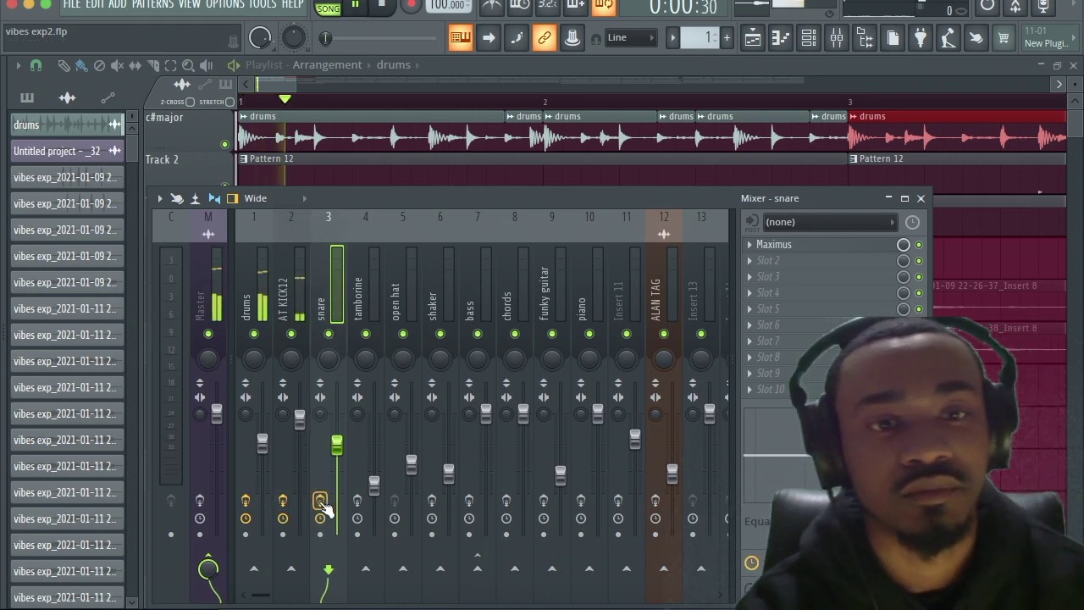
key("space")
left_click(216, 282)
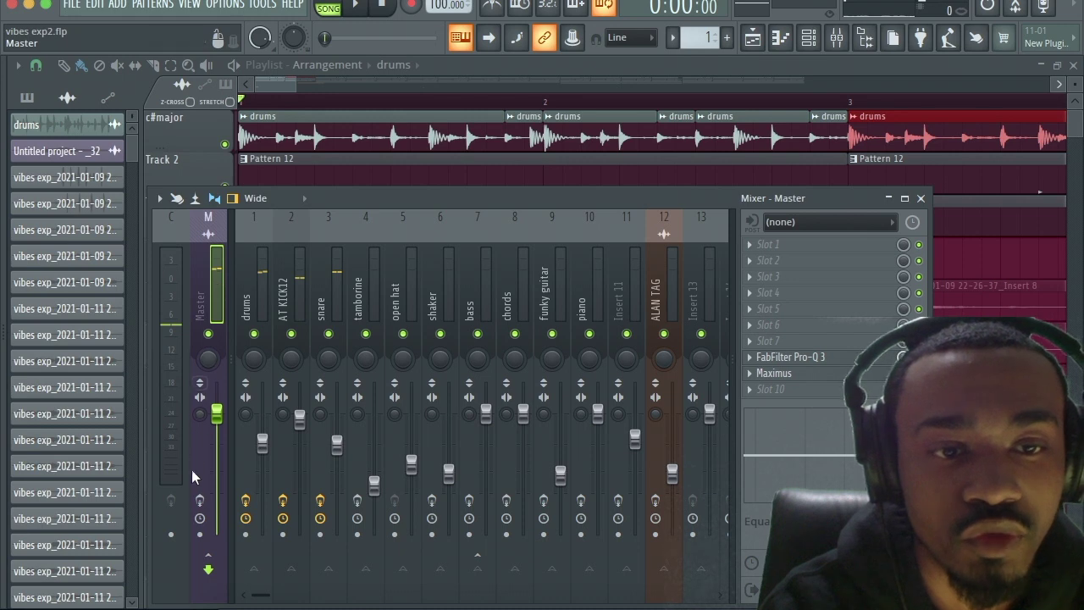
left_click(200, 500)
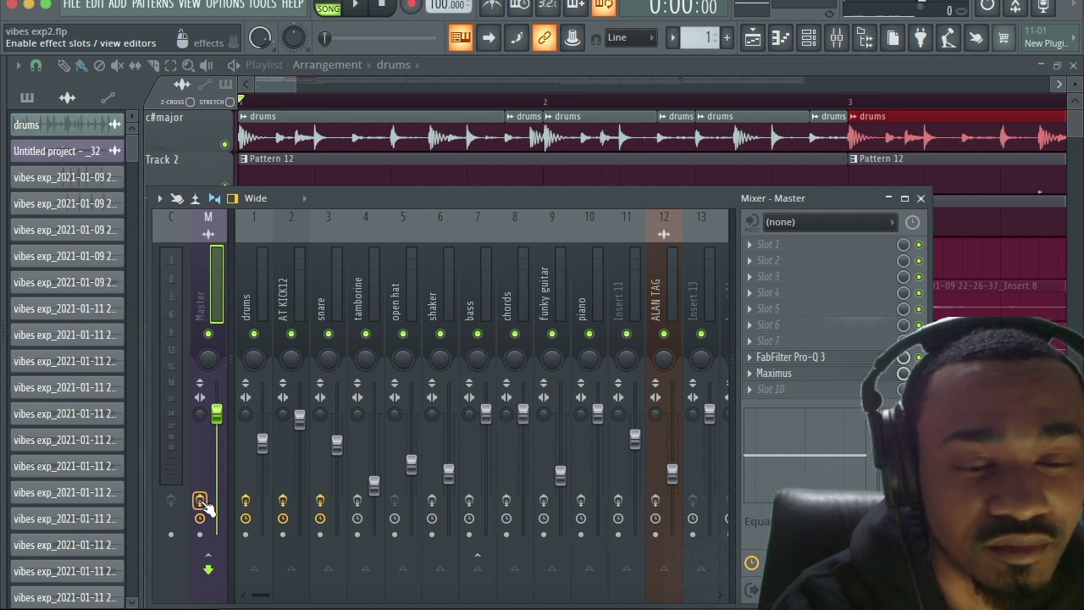
key("space")
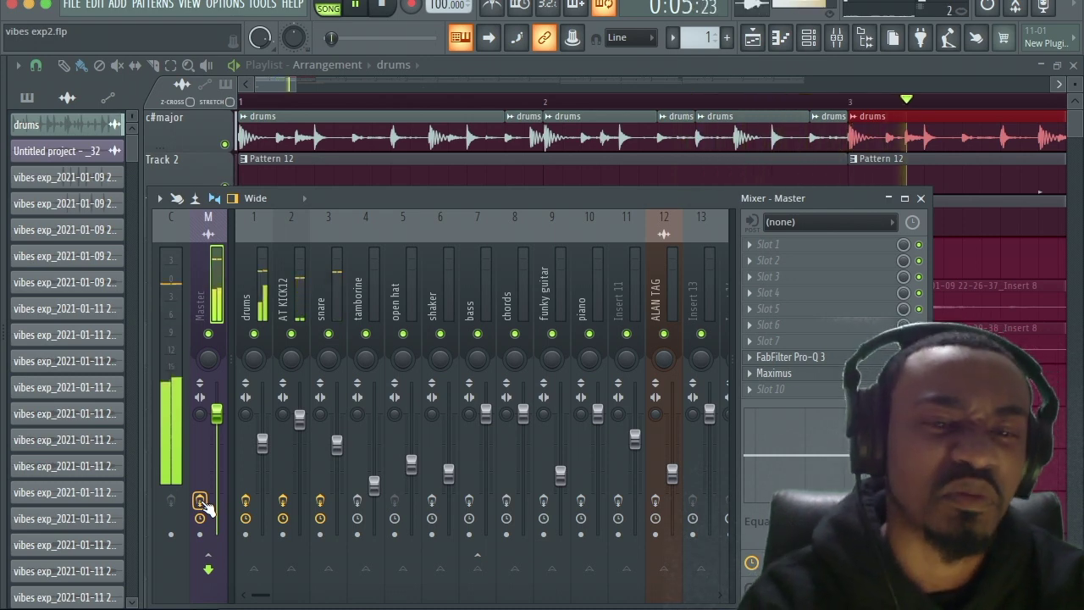
key("space")
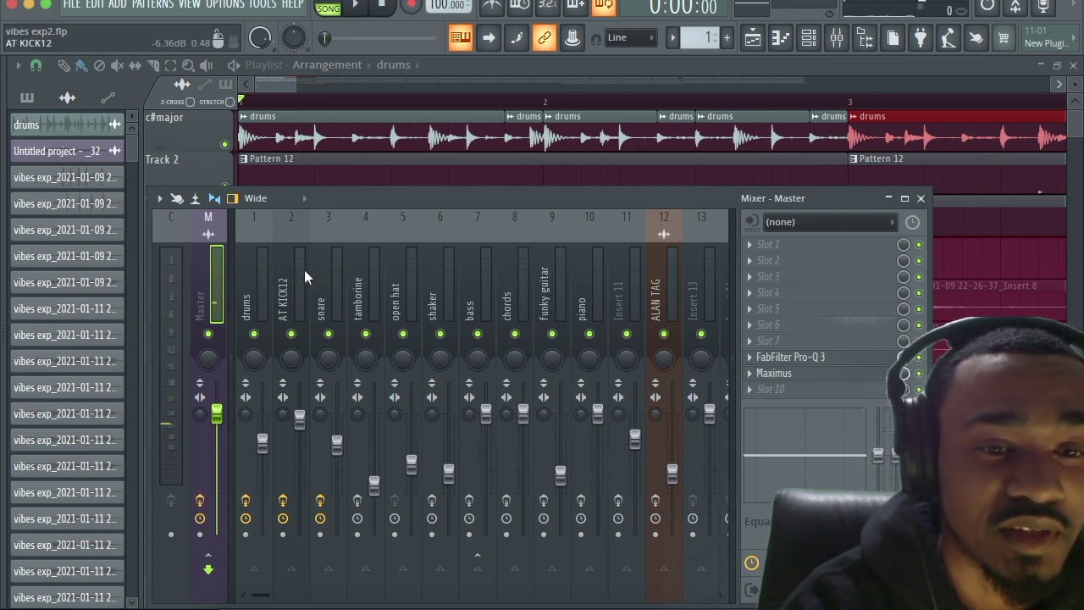
left_click(291, 334)
left_click(327, 333)
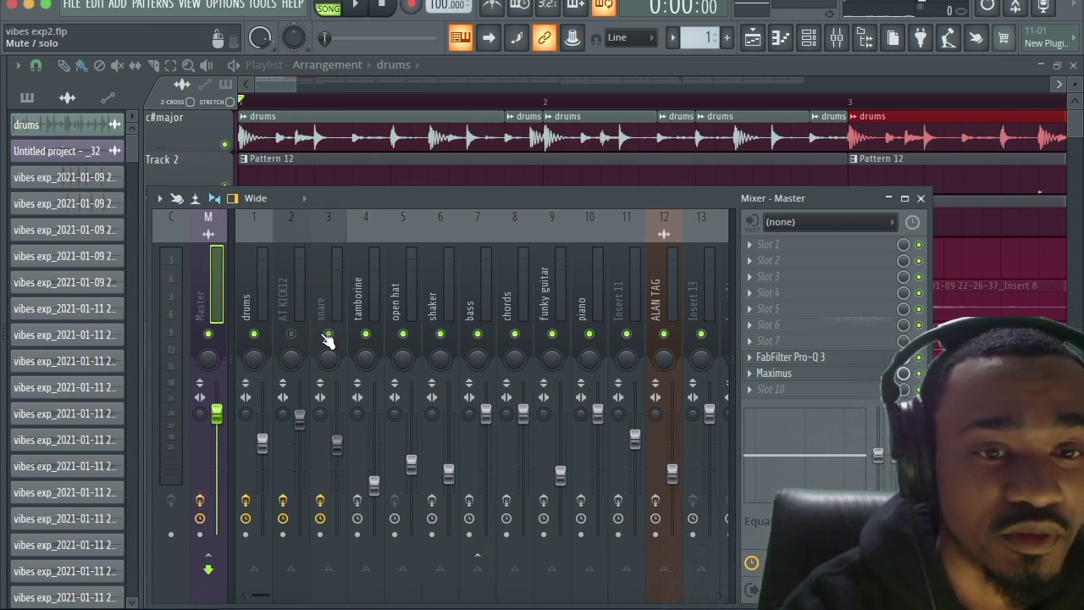
left_click(283, 499)
left_click(320, 500)
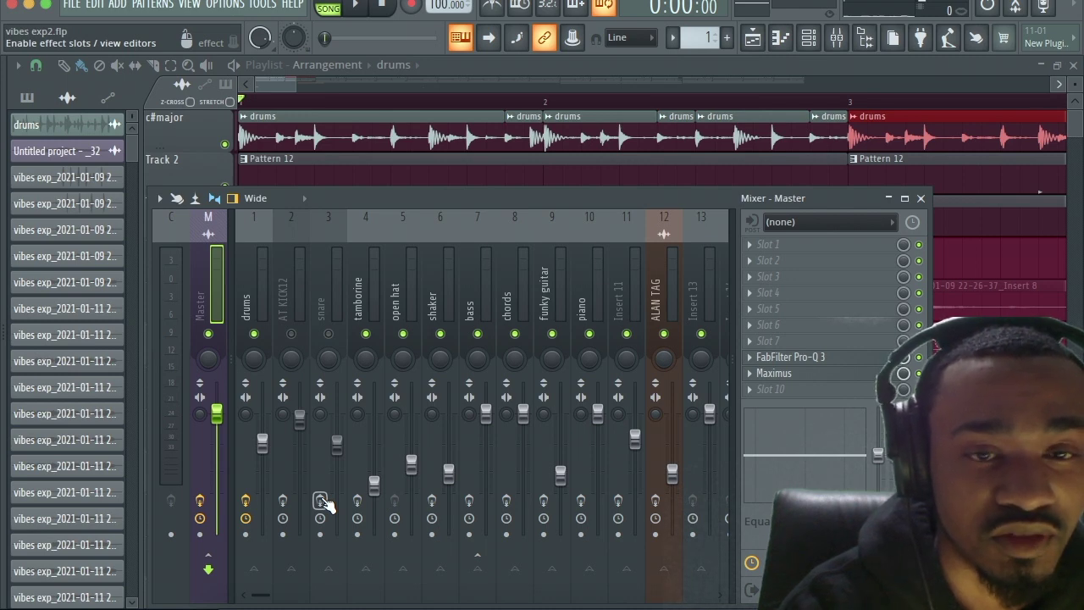
key("space")
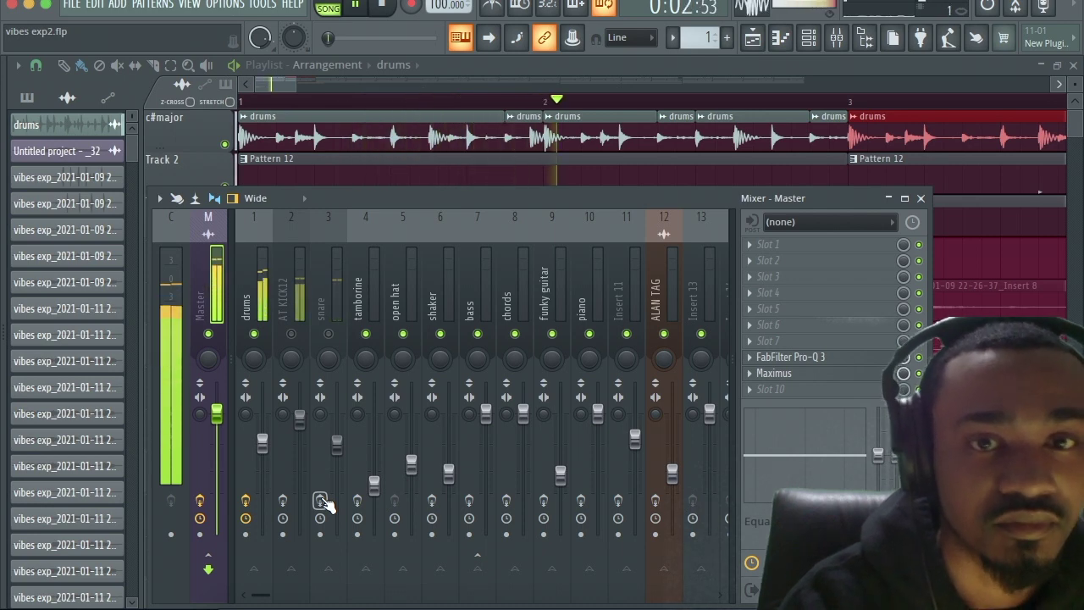
key("space")
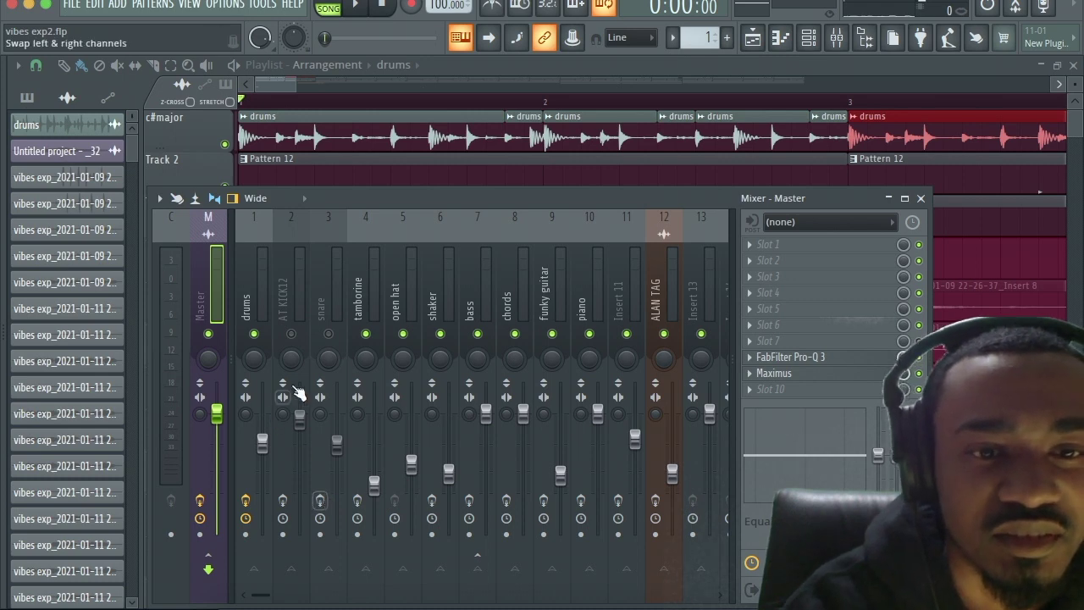
left_click(291, 334)
left_click(328, 334)
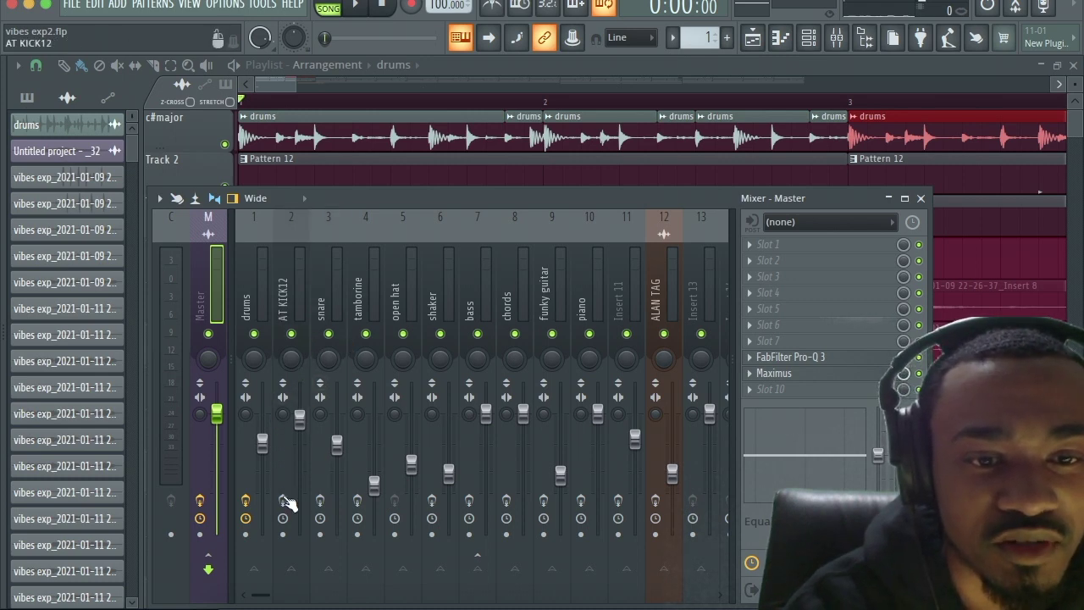
key("space")
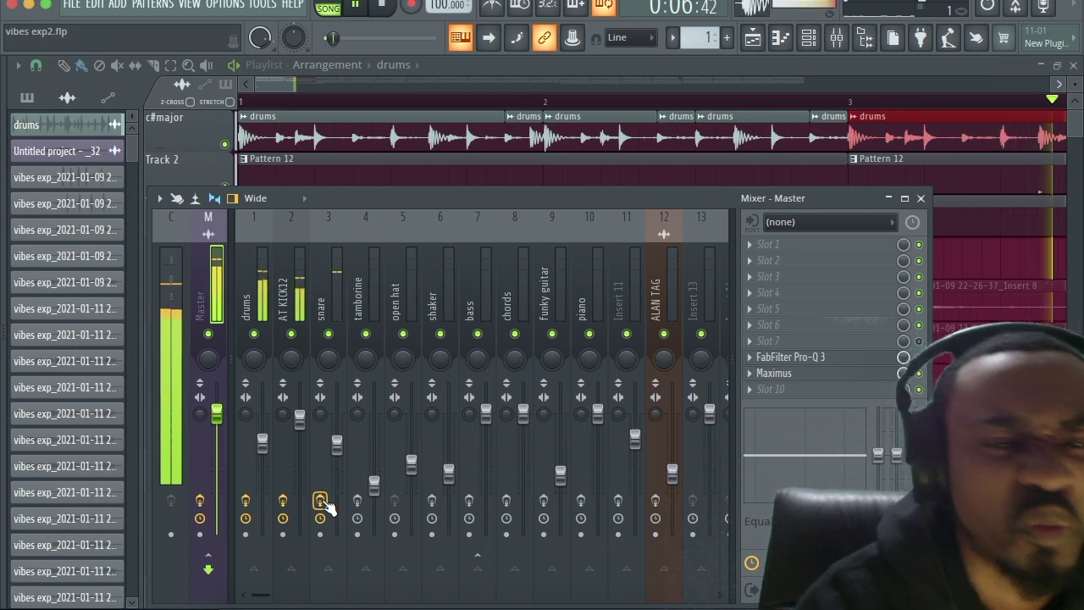
key("space")
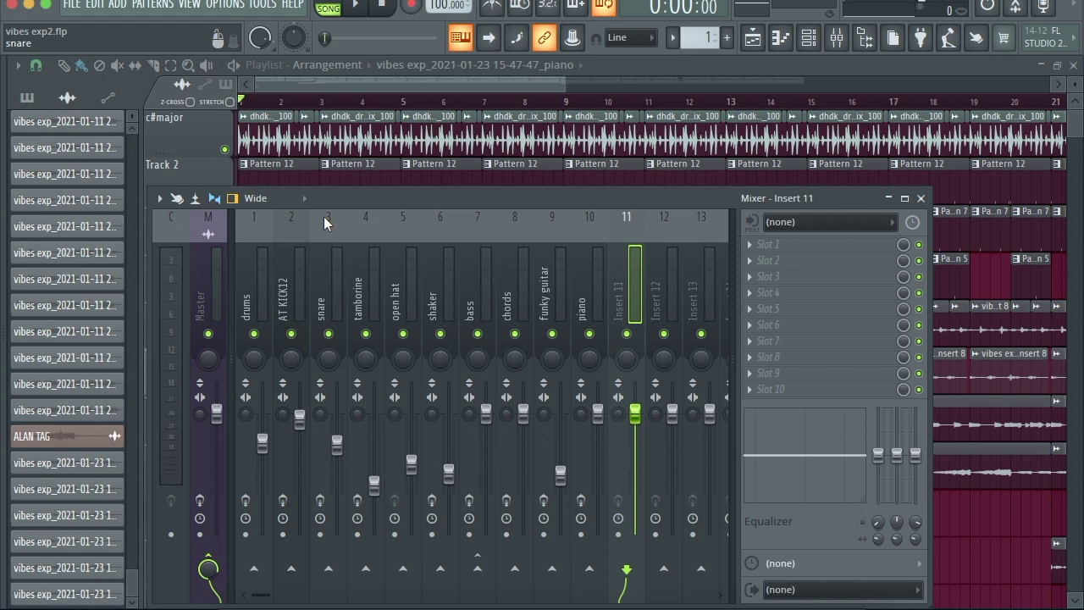
Step: Re-enable effects on drums, AT KICK12, snare, tamborine, shaker, bass, chords, funky guitar and piano
left_click(245, 500)
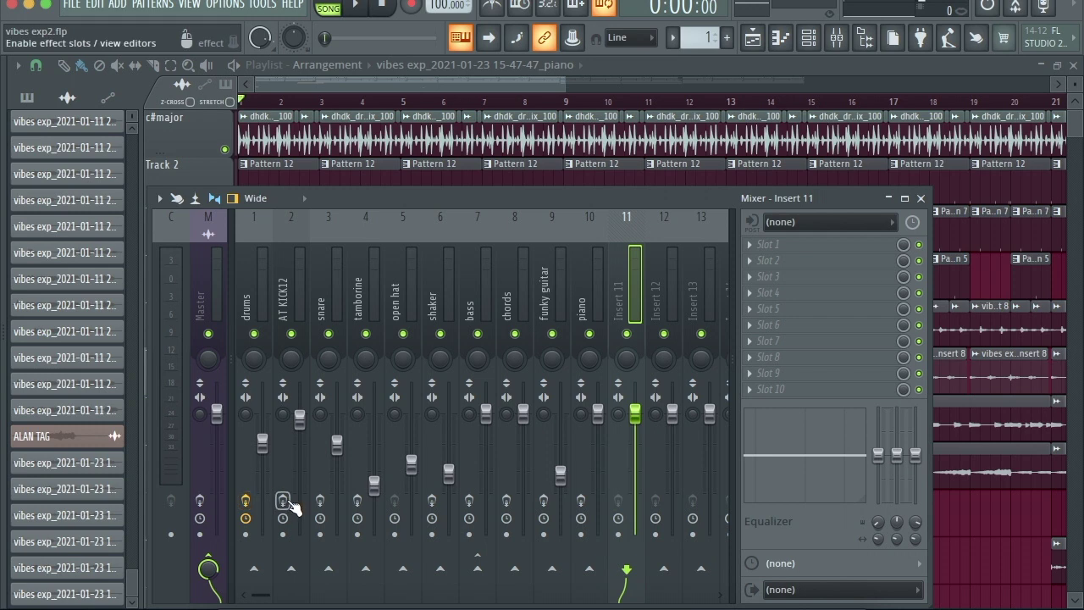
left_click(283, 499)
left_click(320, 499)
left_click(357, 500)
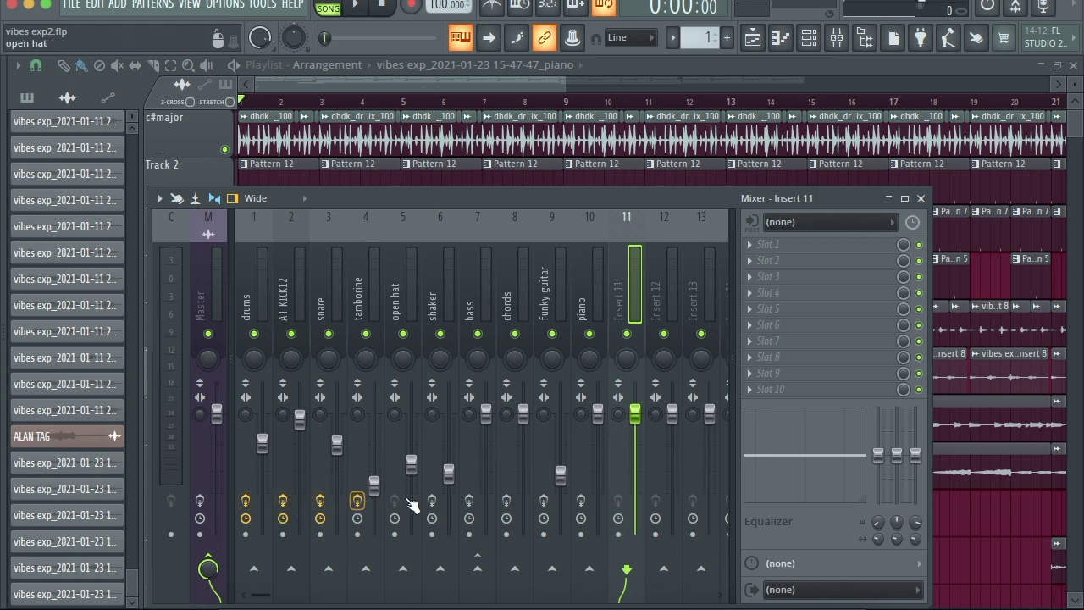
left_click(432, 499)
left_click(469, 499)
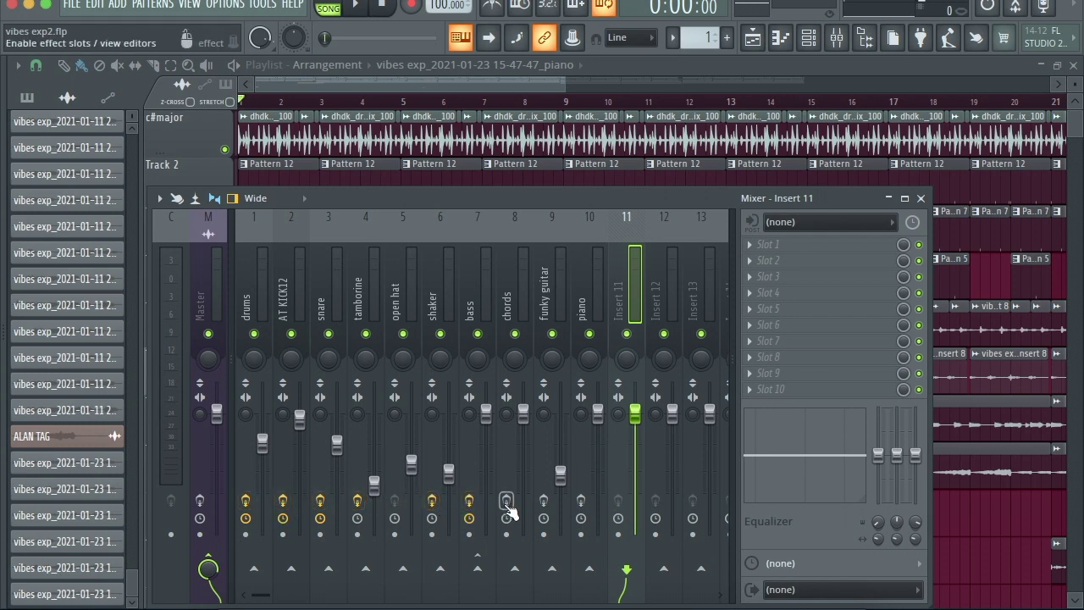
left_click(506, 500)
left_click(543, 499)
left_click(581, 500)
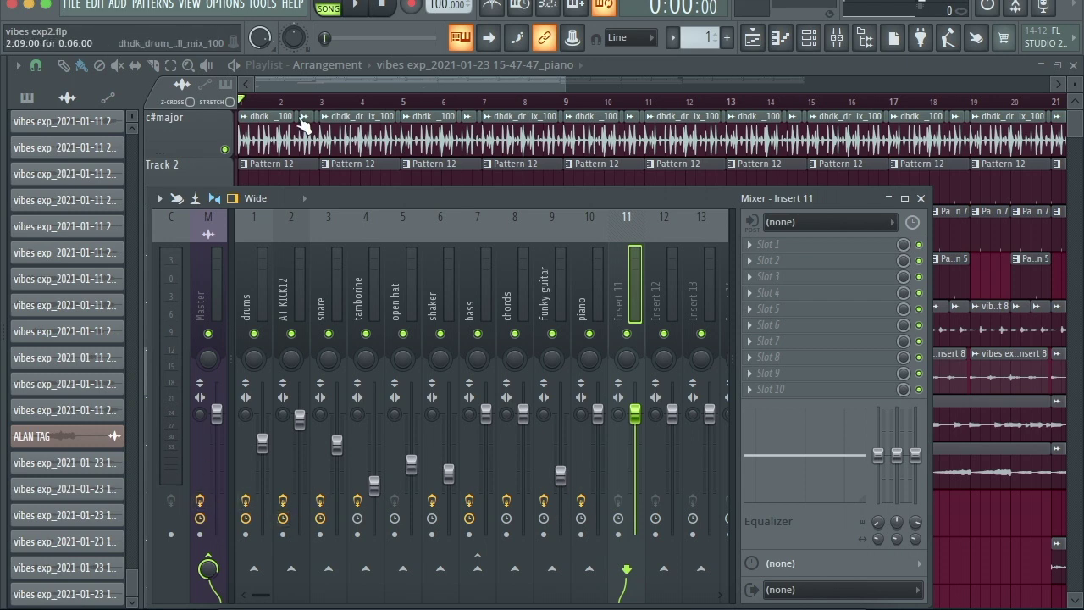
left_click(330, 81)
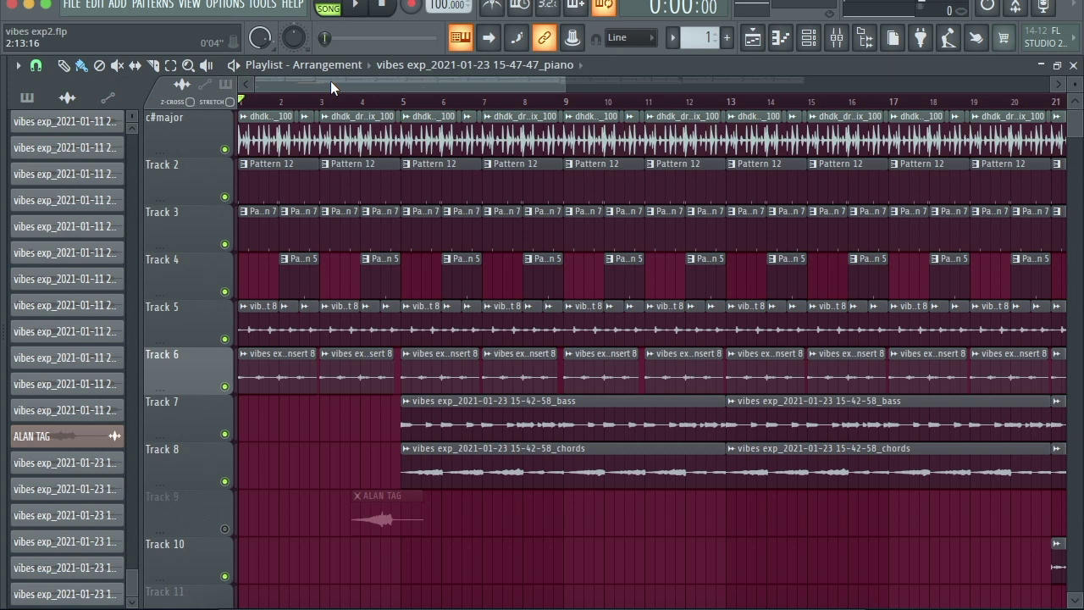
Step: Play the arrangement from bar 5 of the Playlist with the mixer reopened on top
left_click(403, 105)
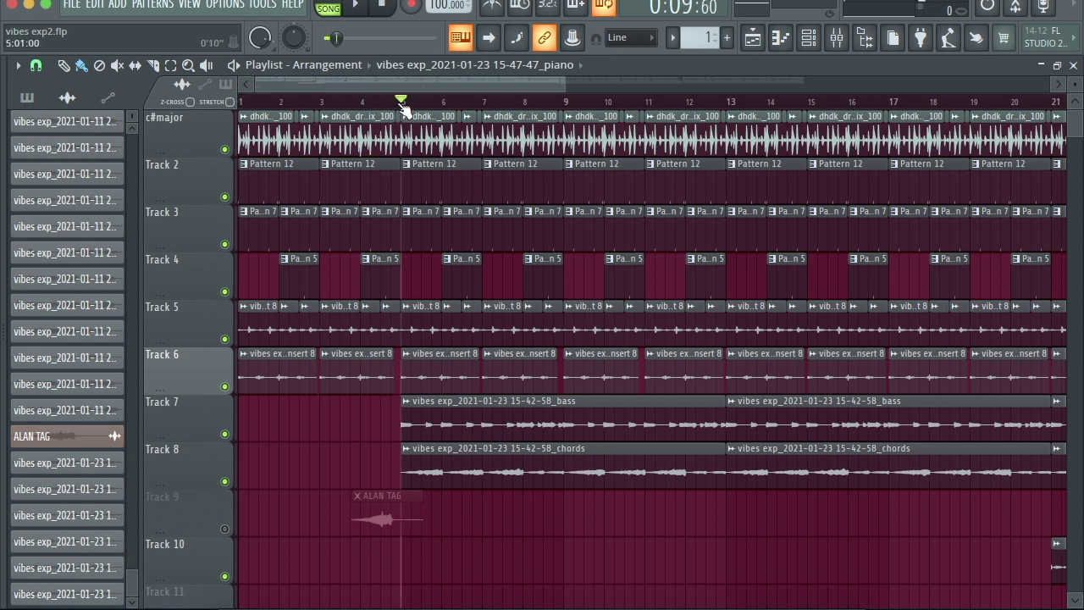
key("space")
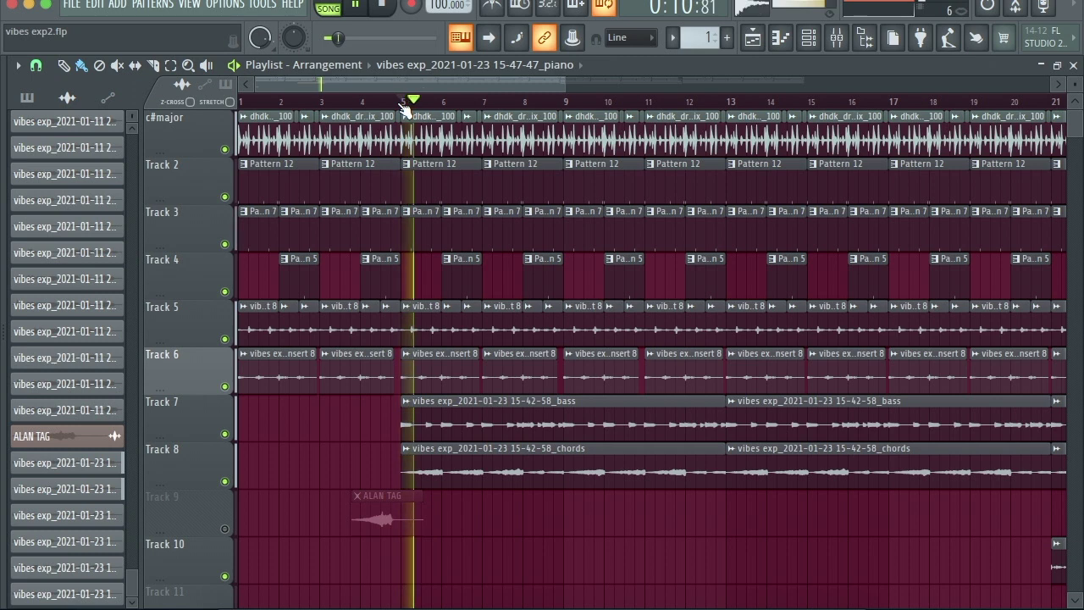
left_click(836, 39)
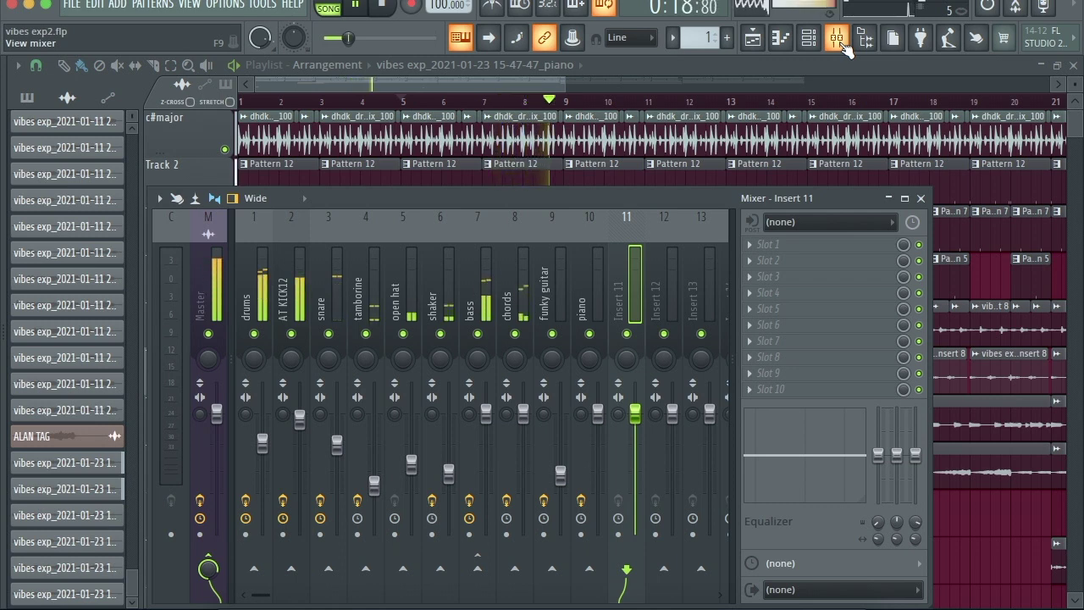
key("space")
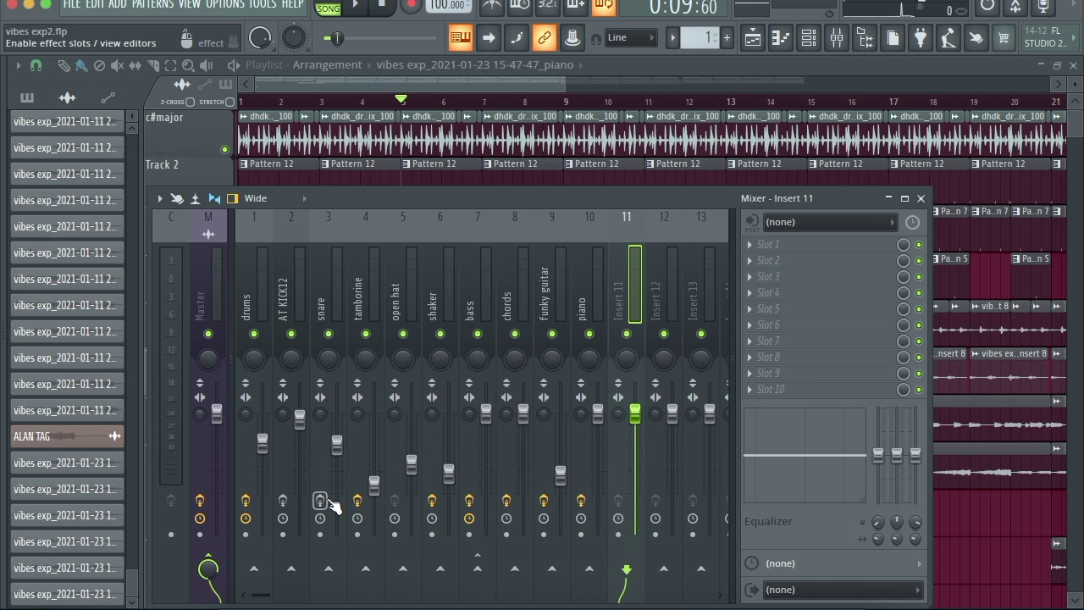
left_click(290, 333)
left_click(327, 332)
key("space")
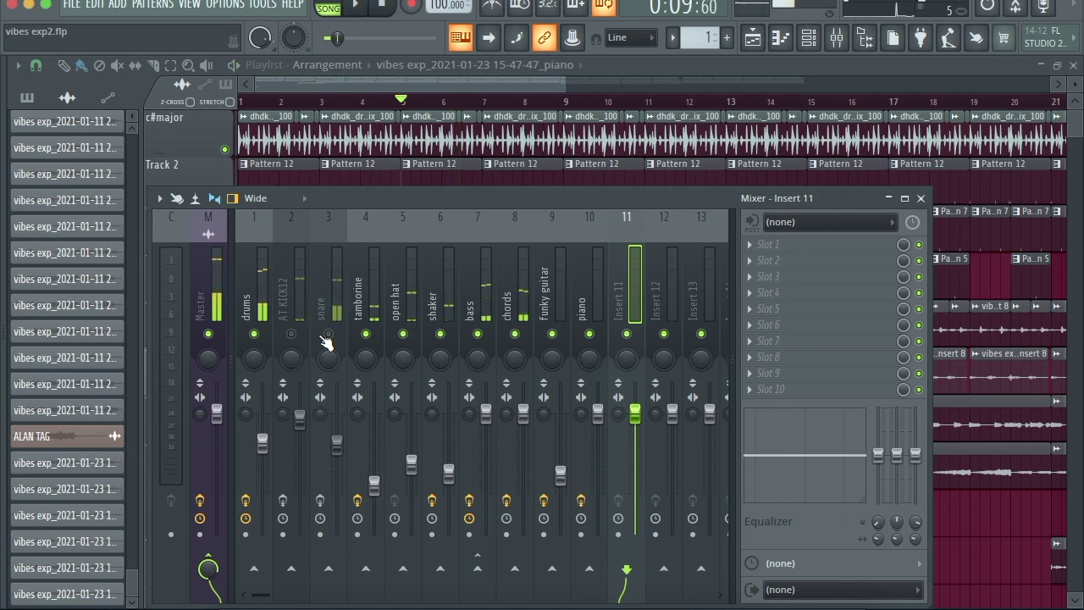
left_click(290, 332)
left_click(328, 333)
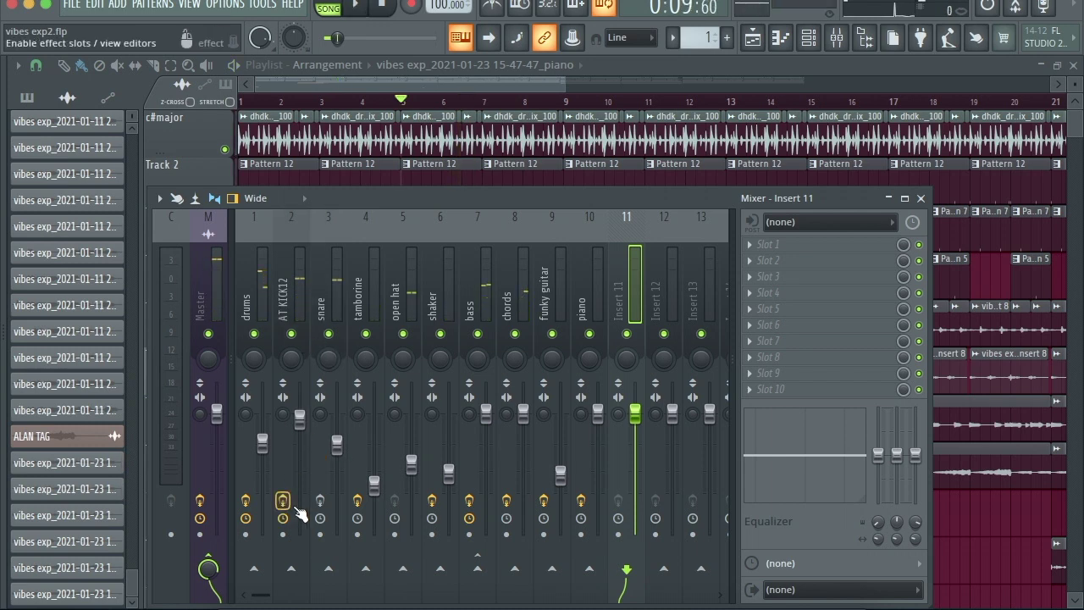
key("space")
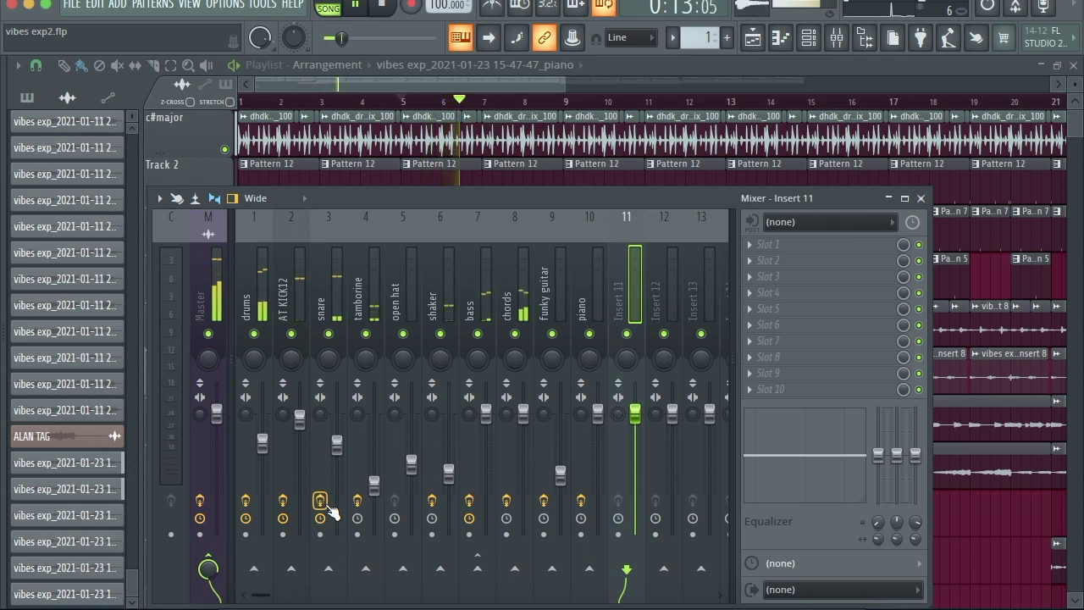
key("space")
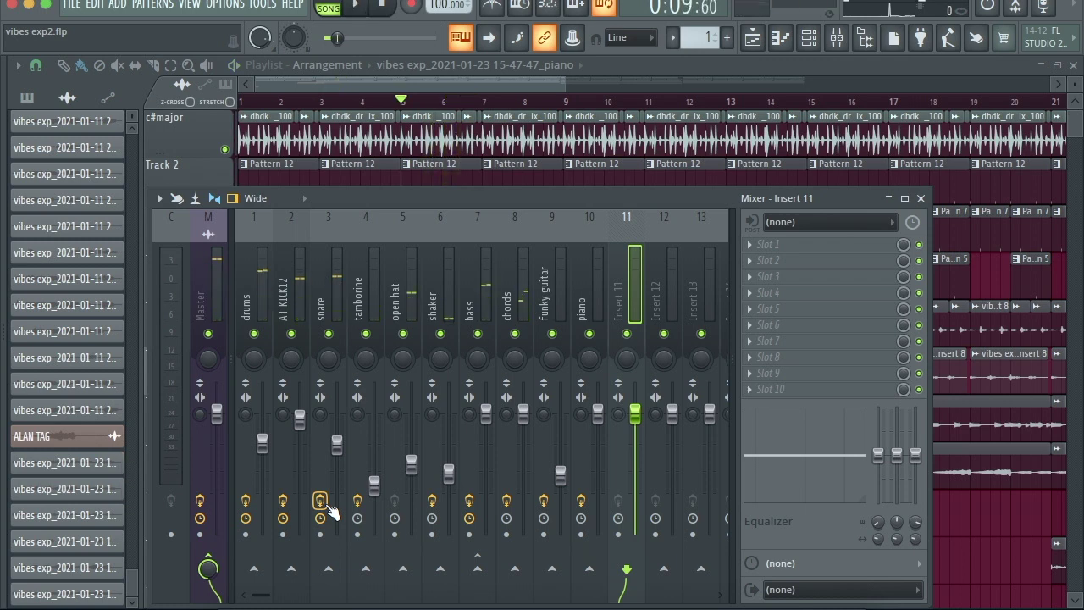